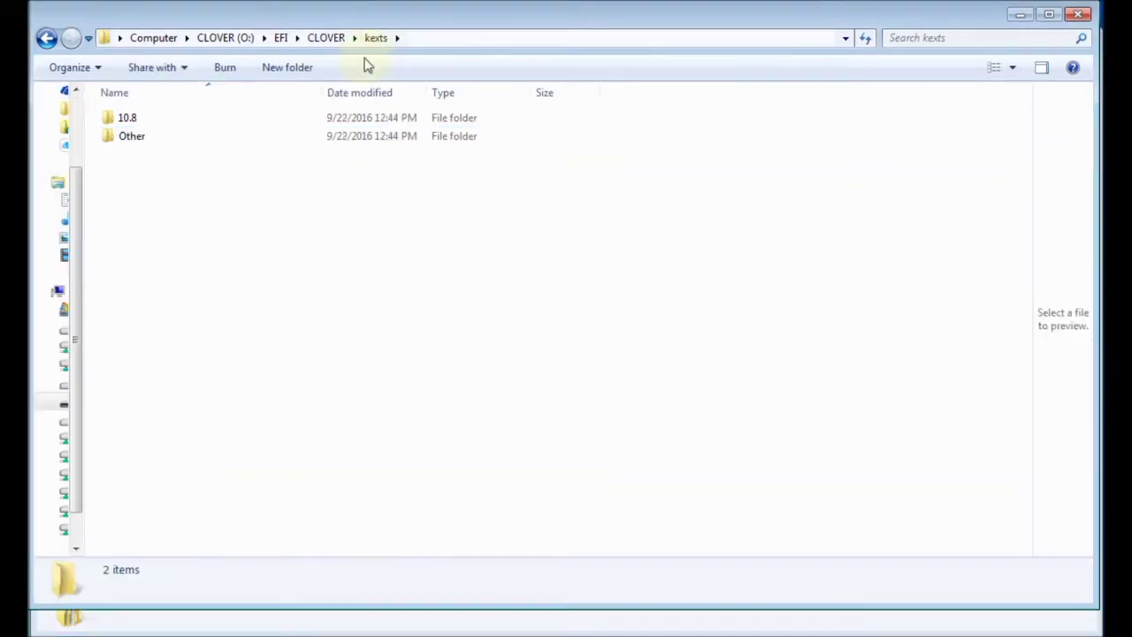
# Paste the 10.10, 10.11 and 10.12 folders into the kexts folder, and open 10.12 to review its kexts.
pyautogui.click(355, 412)
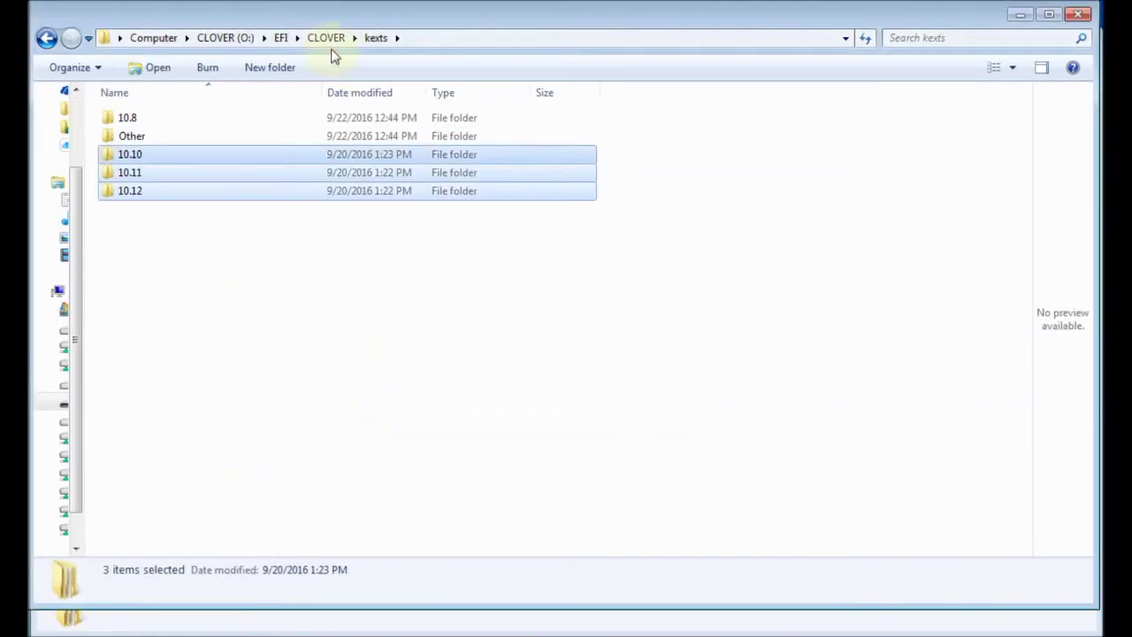
pyautogui.doubleClick(196, 188)
pyautogui.click(154, 154)
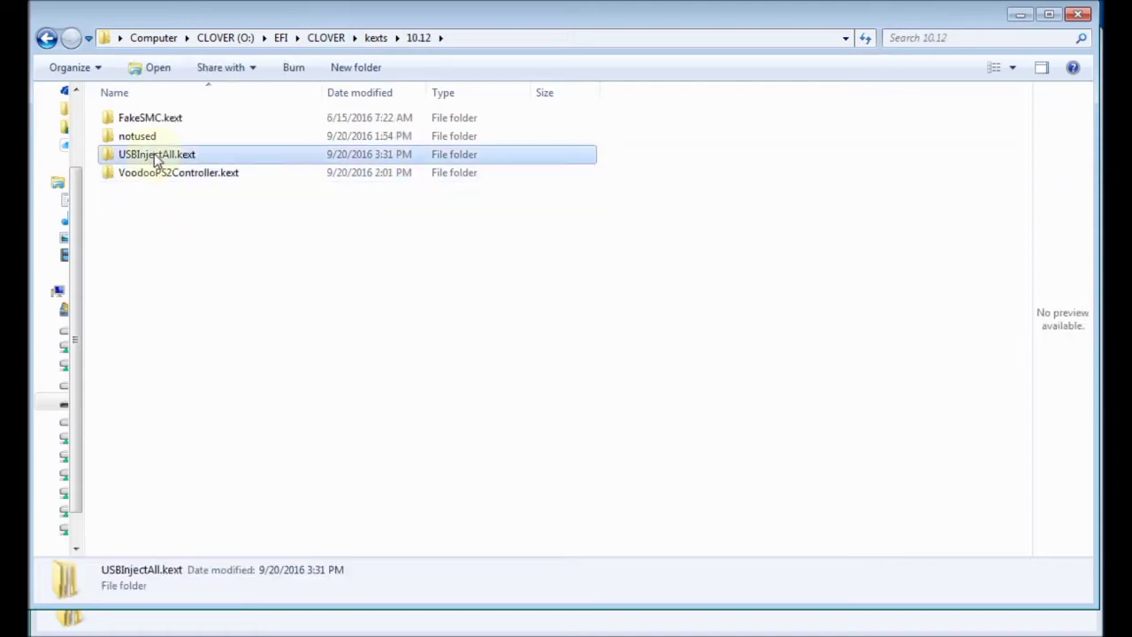
pyautogui.click(163, 173)
pyautogui.click(187, 118)
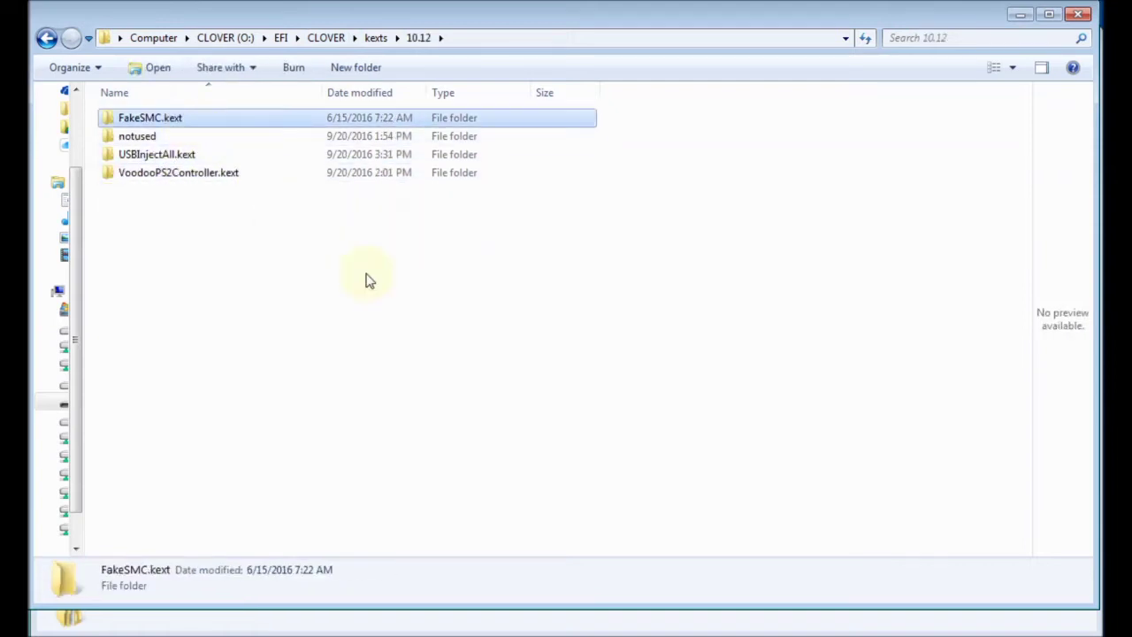
# Copy config.plist from the EFI/CLOVER folder on the CLOVER (P:) drive.
pyautogui.click(186, 628)
pyautogui.click(51, 66)
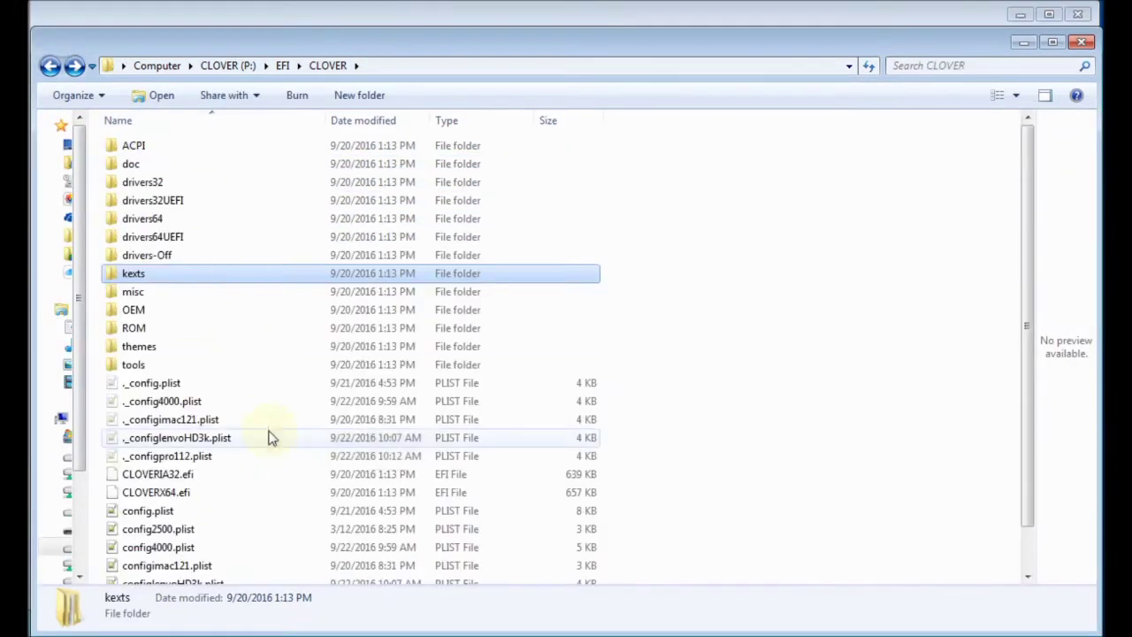
pyautogui.scroll(-1, 724, 327)
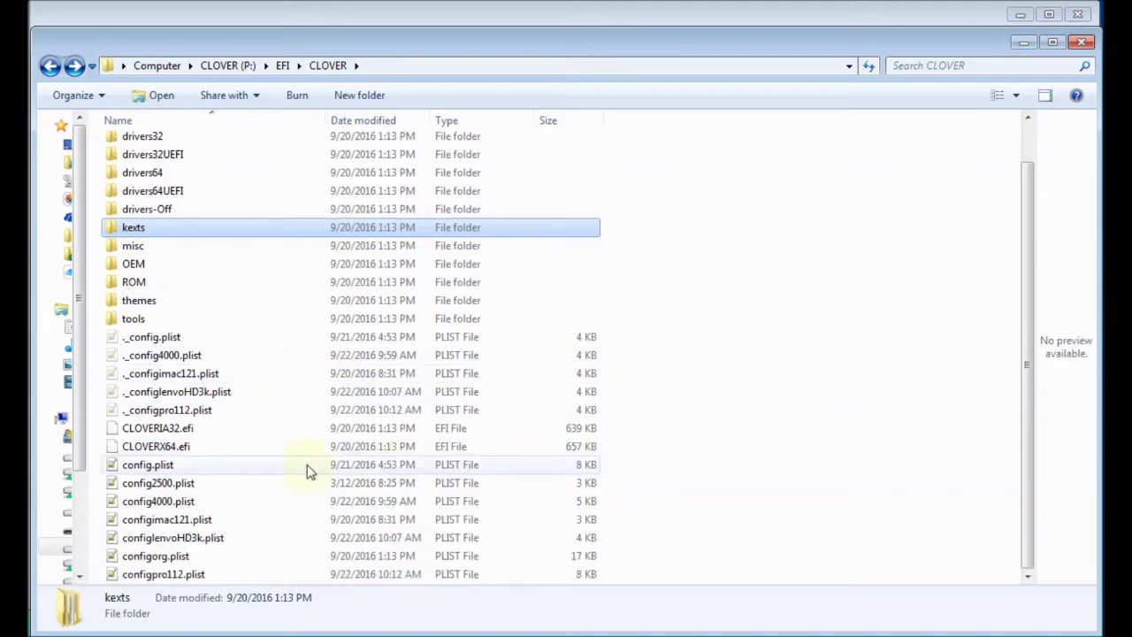
pyautogui.click(254, 468)
pyautogui.rightClick(253, 468)
pyautogui.press('Escape')
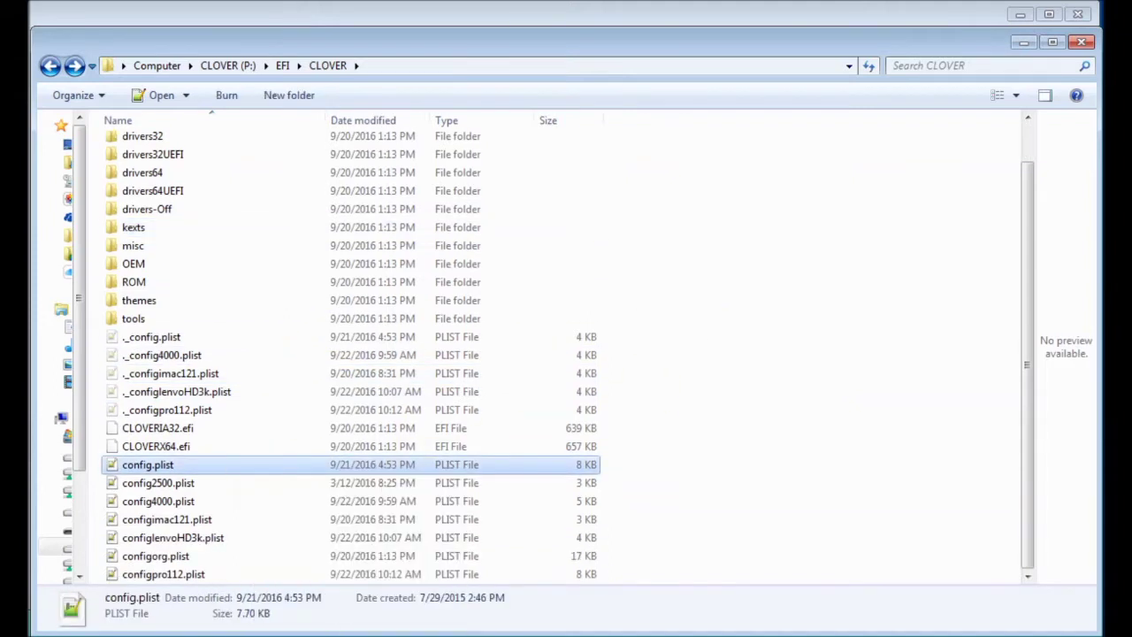
# Rename config.plist in the EFI/CLOVER folder on the CLOVER (O:) drive to configorg.plist.
pyautogui.click(348, 18)
pyautogui.click(46, 38)
pyautogui.click(46, 38)
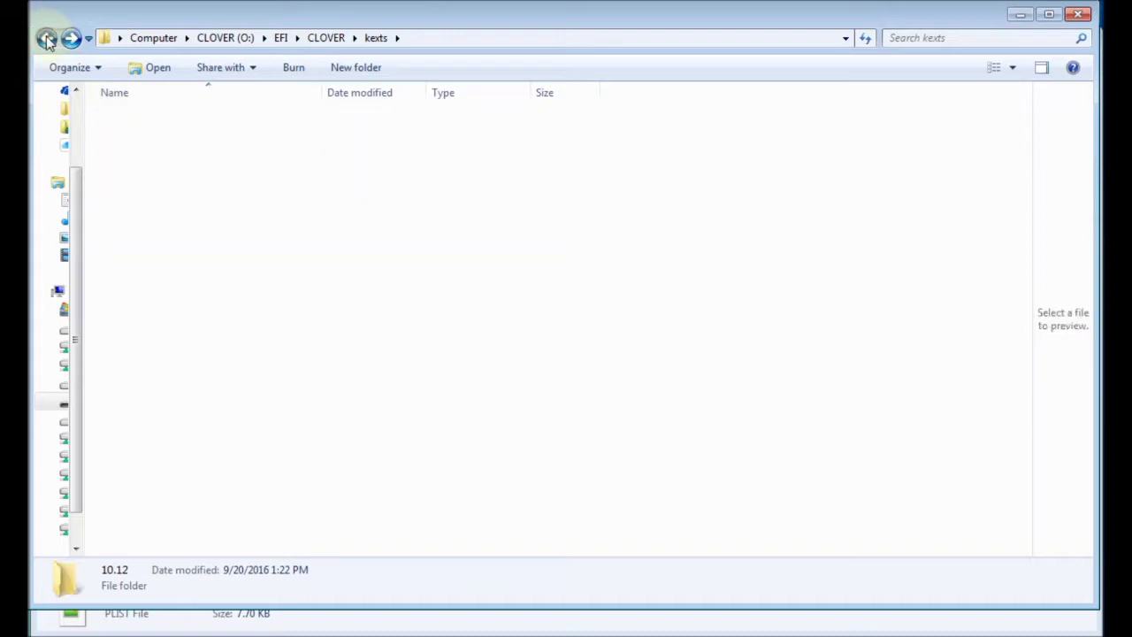
pyautogui.rightClick(166, 397)
pyautogui.press('m')
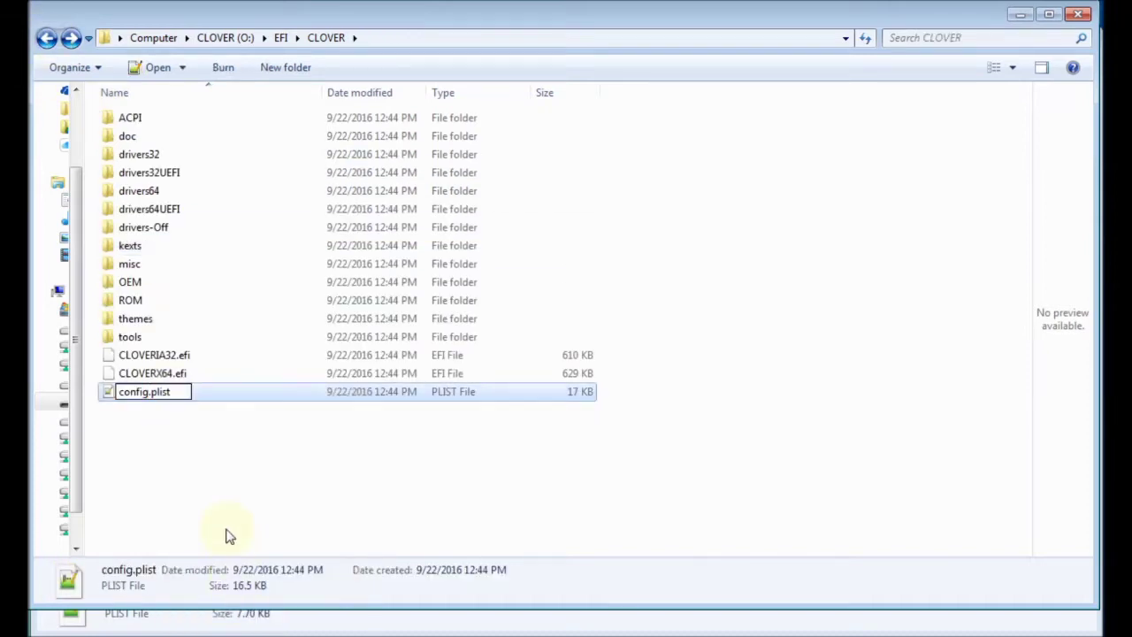
pyautogui.write('org')
pyautogui.press('Return')
# Paste the copied config.plist into the EFI/CLOVER folder on the O: drive.
pyautogui.click(222, 475)
pyautogui.rightClick(222, 475)
pyautogui.click(268, 591)
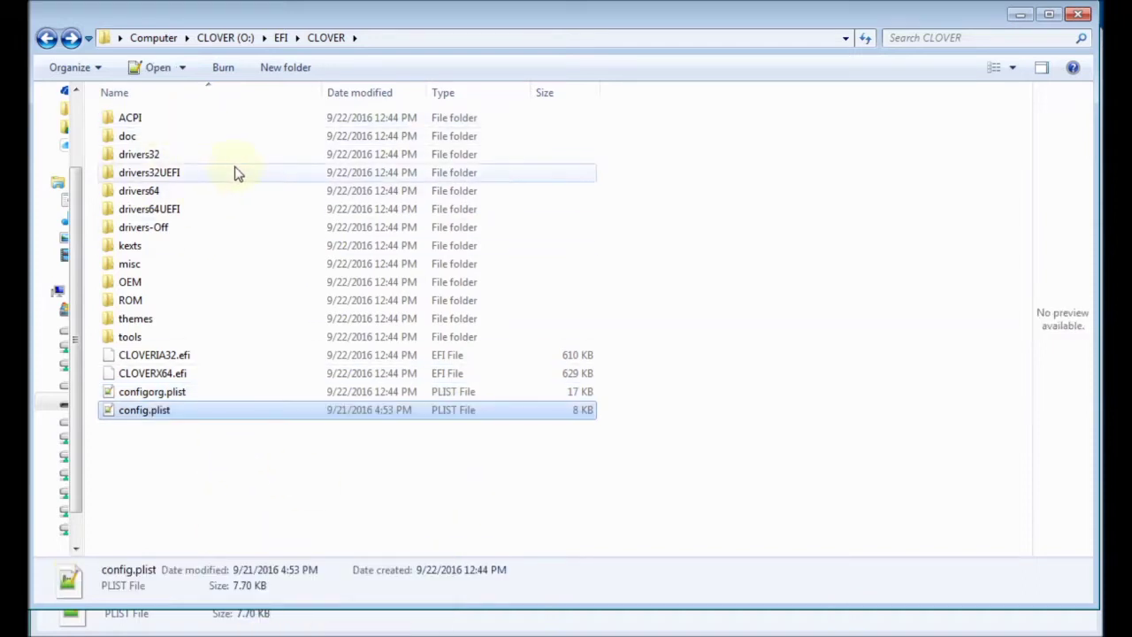
# Open drivers64UEFI on both CLOVER drives and copy HFSPlus.efi, NTFS.efi and OsxLowMemFixDrv-64.efi from the P: drive.
pyautogui.doubleClick(203, 210)
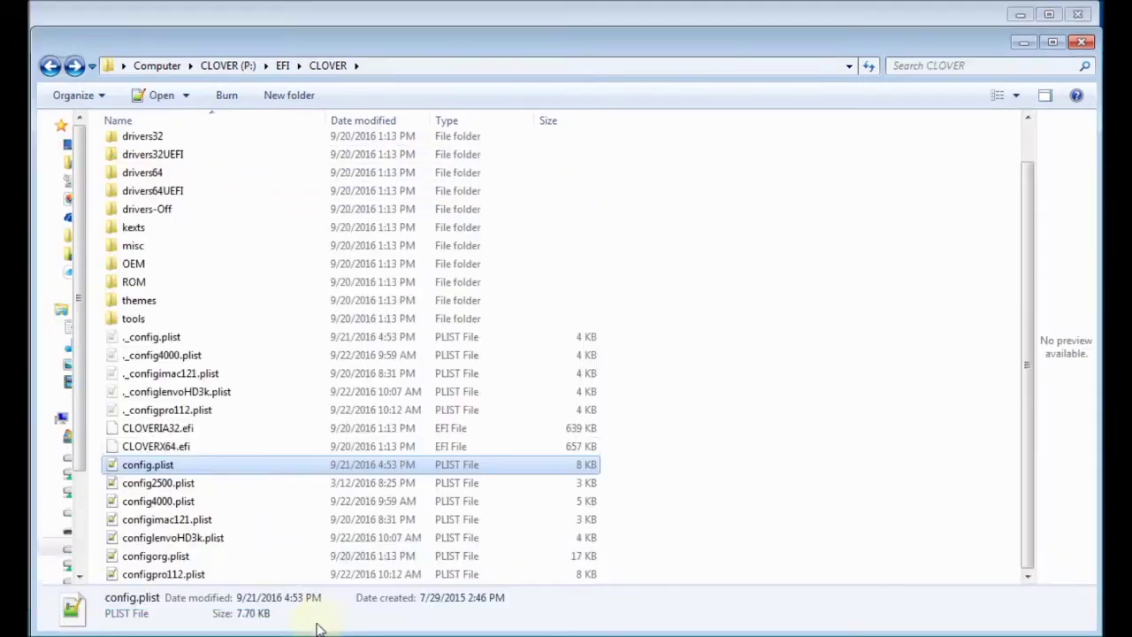
pyautogui.doubleClick(209, 189)
pyautogui.click(203, 163)
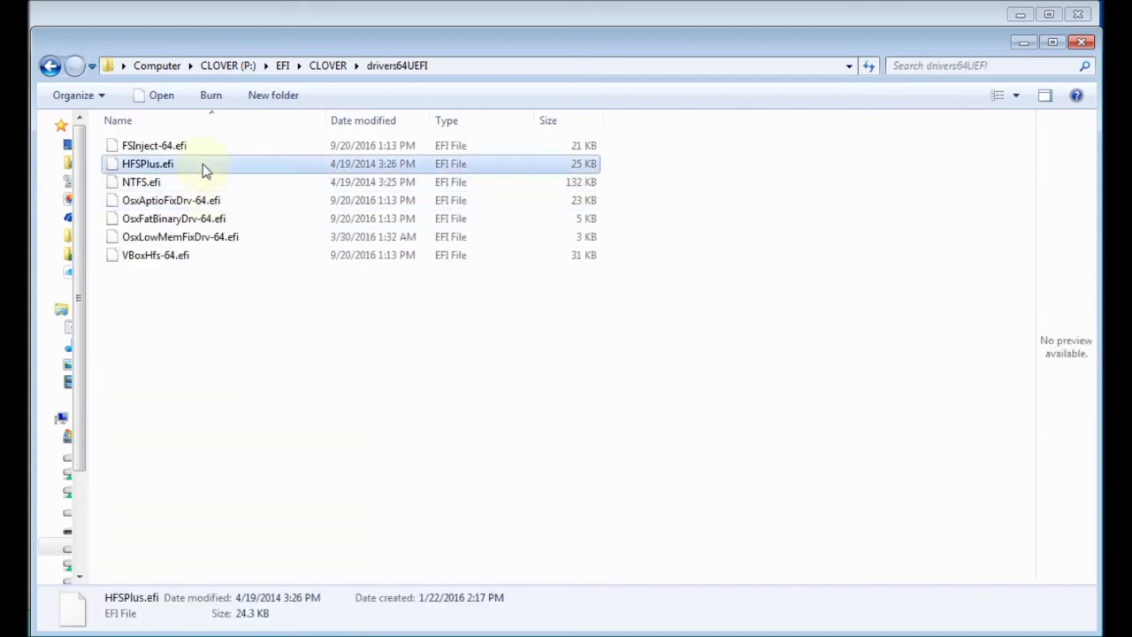
pyautogui.hotkey('shift', 'Down')
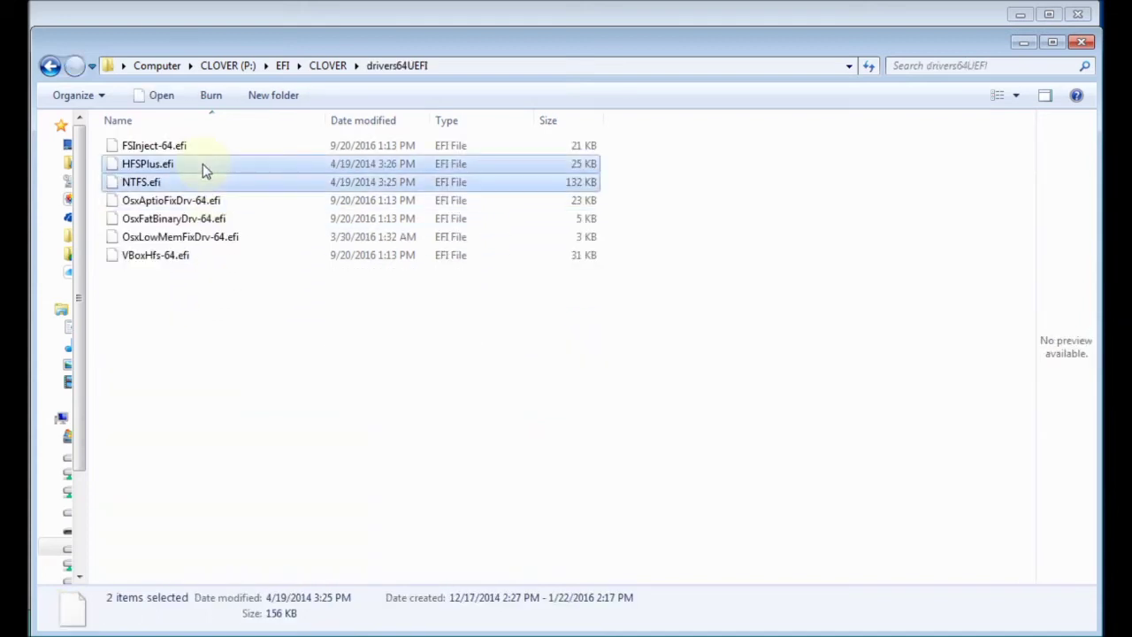
pyautogui.keyDown('ctrl'); pyautogui.click(226, 241); pyautogui.keyUp('ctrl')
pyautogui.rightClick(226, 245)
pyautogui.click(268, 416)
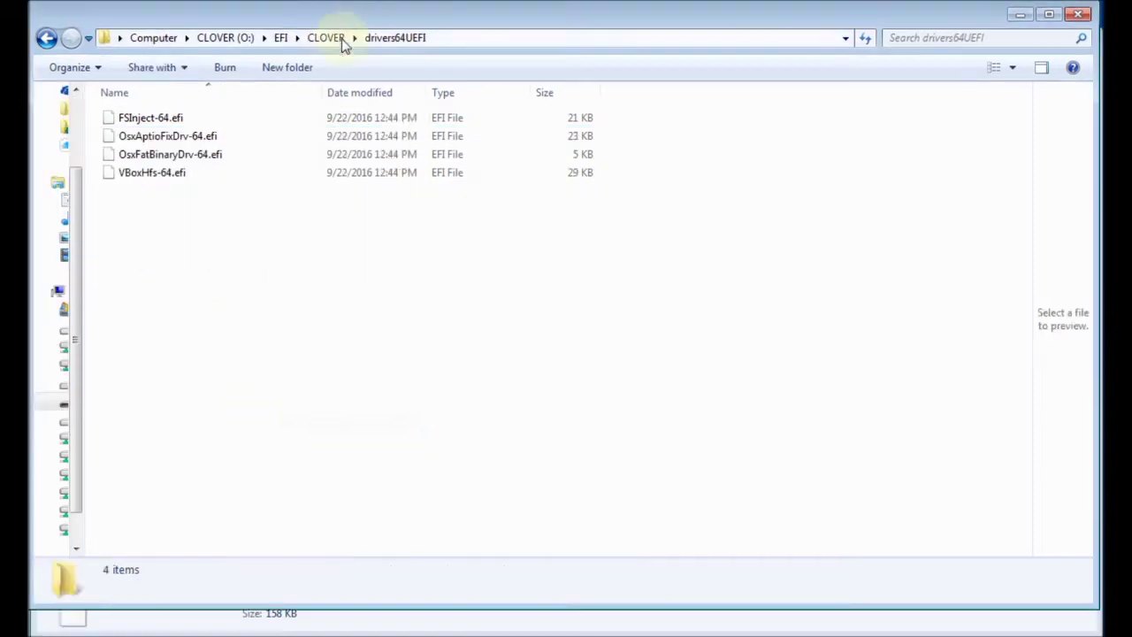
# Paste the three copied EFI driver files into the drivers64UEFI folder on the O: drive.
pyautogui.rightClick(229, 281)
pyautogui.click(270, 395)
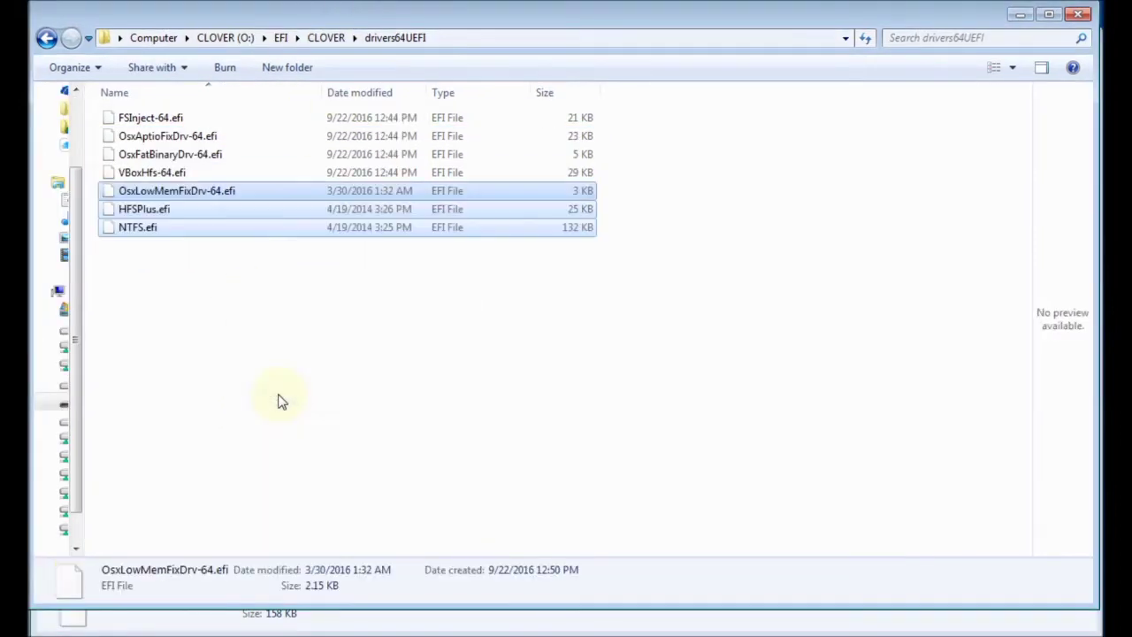
pyautogui.click(246, 407)
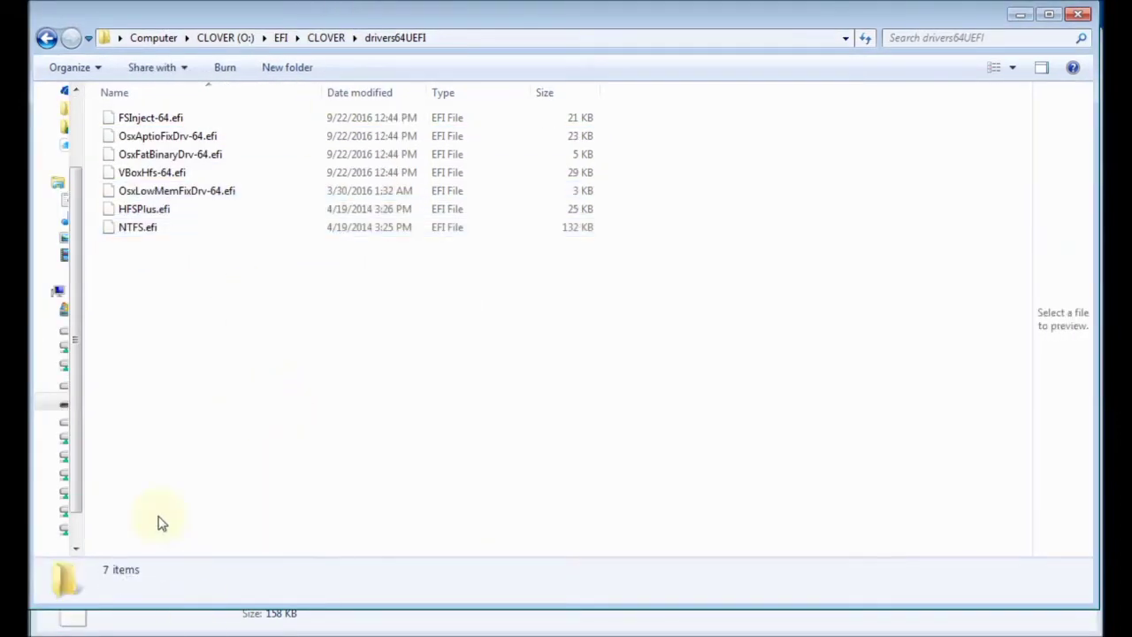
pyautogui.click(144, 208)
pyautogui.click(138, 227)
# Open the ACPI/patched folder inside EFI/CLOVER on the P: drive.
pyautogui.click(184, 629)
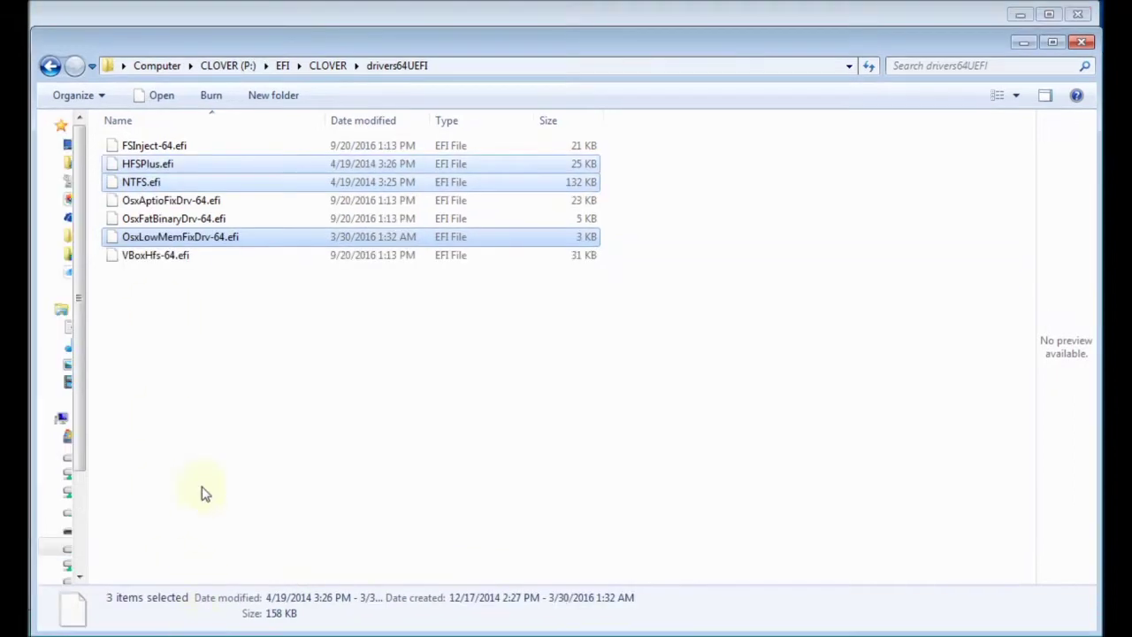
pyautogui.click(50, 67)
pyautogui.doubleClick(133, 147)
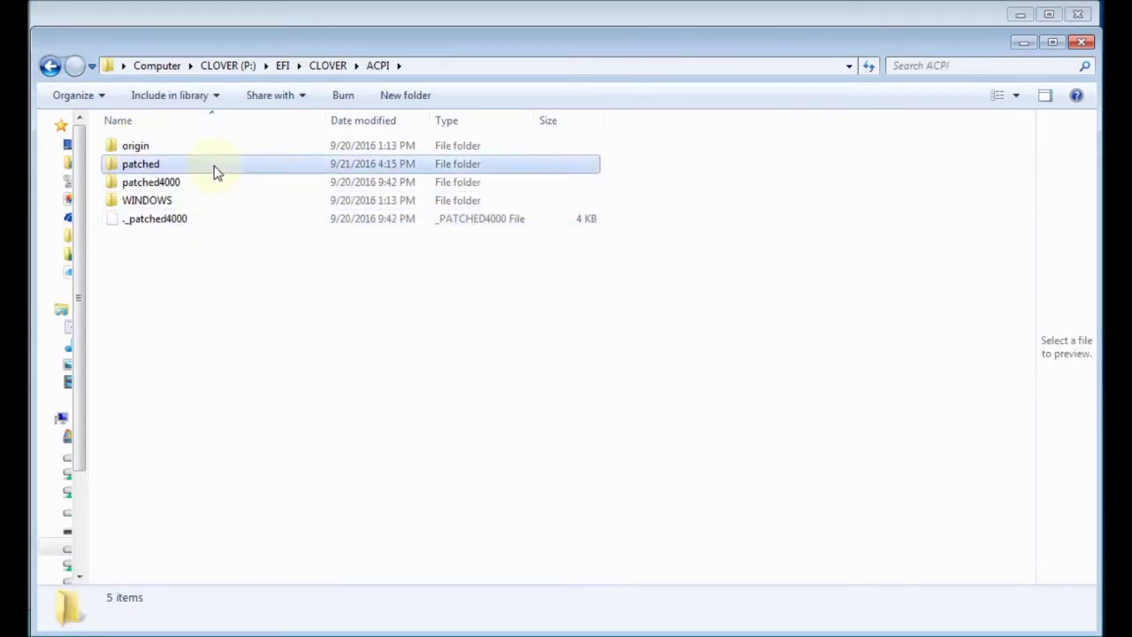
pyautogui.doubleClick(216, 172)
# Copy DSDT.aml, SSDT.aml and SSDT-0.aml through SSDT-4.aml from the patched folder, leaving out SSDT-3new.aml.
pyautogui.click(167, 167)
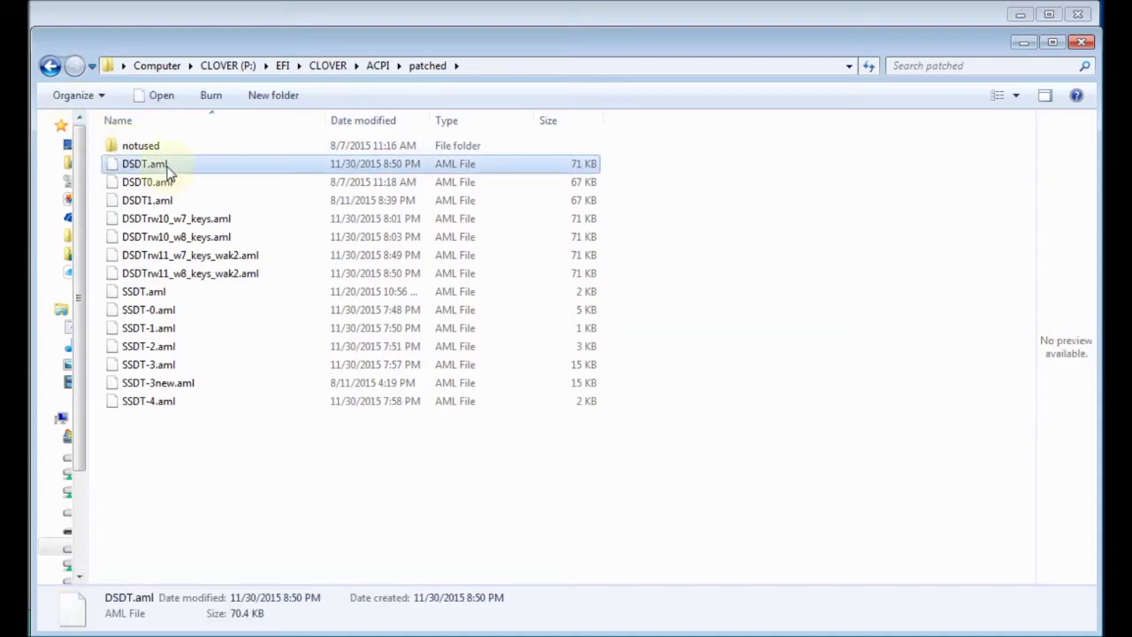
pyautogui.keyDown('ctrl'); pyautogui.click(214, 296); pyautogui.keyUp('ctrl')
pyautogui.keyDown('ctrl'); pyautogui.click(215, 312); pyautogui.keyUp('ctrl')
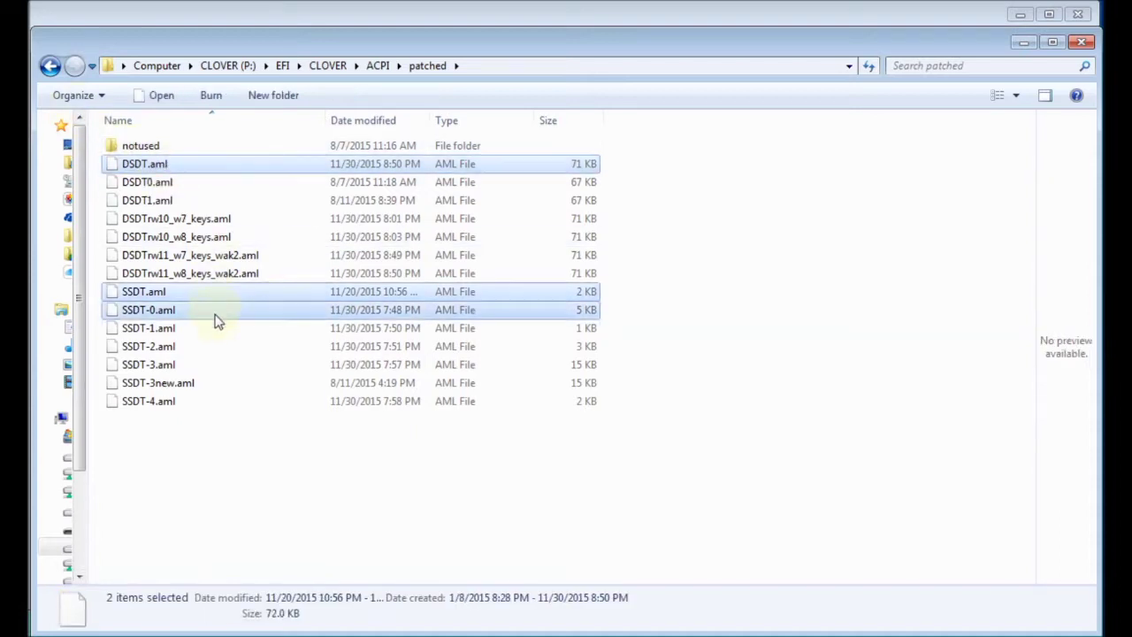
pyautogui.keyDown('ctrl'); pyautogui.click(218, 328); pyautogui.keyUp('ctrl')
pyautogui.keyDown('ctrl'); pyautogui.click(220, 349); pyautogui.keyUp('ctrl')
pyautogui.keyDown('ctrl'); pyautogui.click(222, 367); pyautogui.keyUp('ctrl')
pyautogui.keyDown('ctrl'); pyautogui.click(207, 403); pyautogui.keyUp('ctrl')
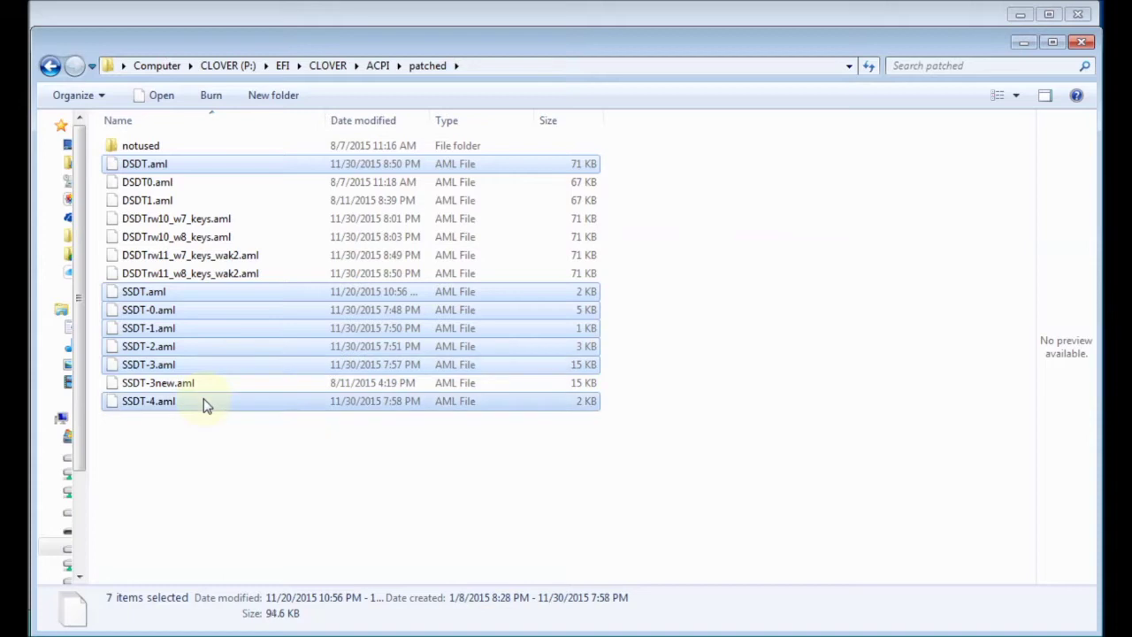
pyautogui.rightClick(205, 406)
pyautogui.click(258, 557)
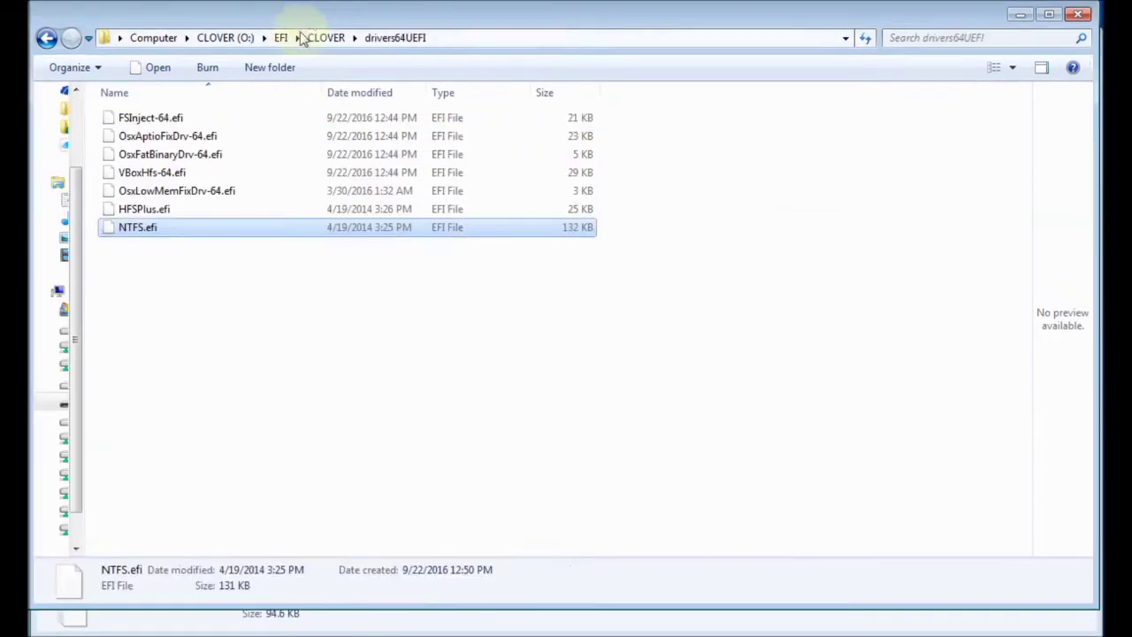
# Paste the copied AML files into the ACPI/patched folder of EFI/CLOVER on the O: drive.
pyautogui.hotkey('alt', 'Left')
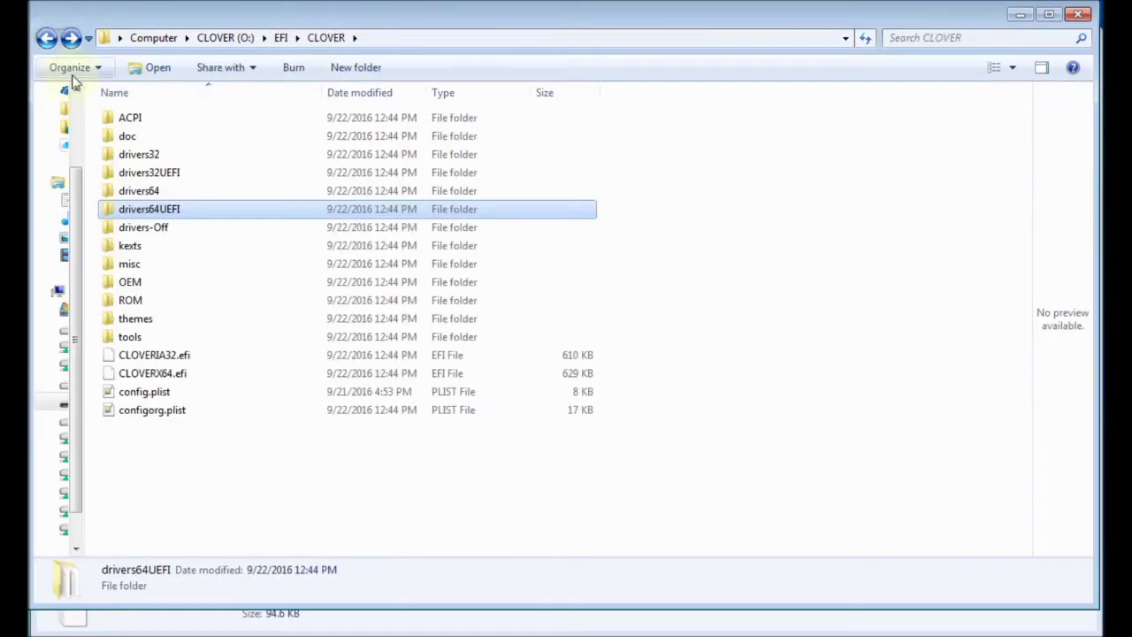
pyautogui.doubleClick(189, 122)
pyautogui.doubleClick(194, 135)
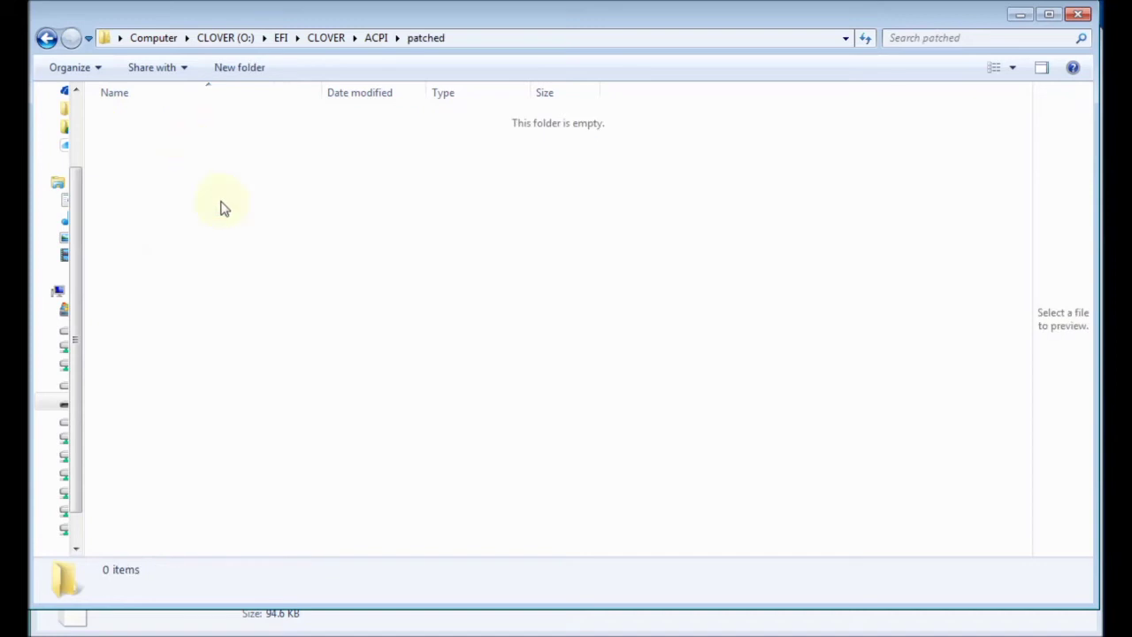
pyautogui.hotkey('ctrl', 'v')
pyautogui.click(273, 322)
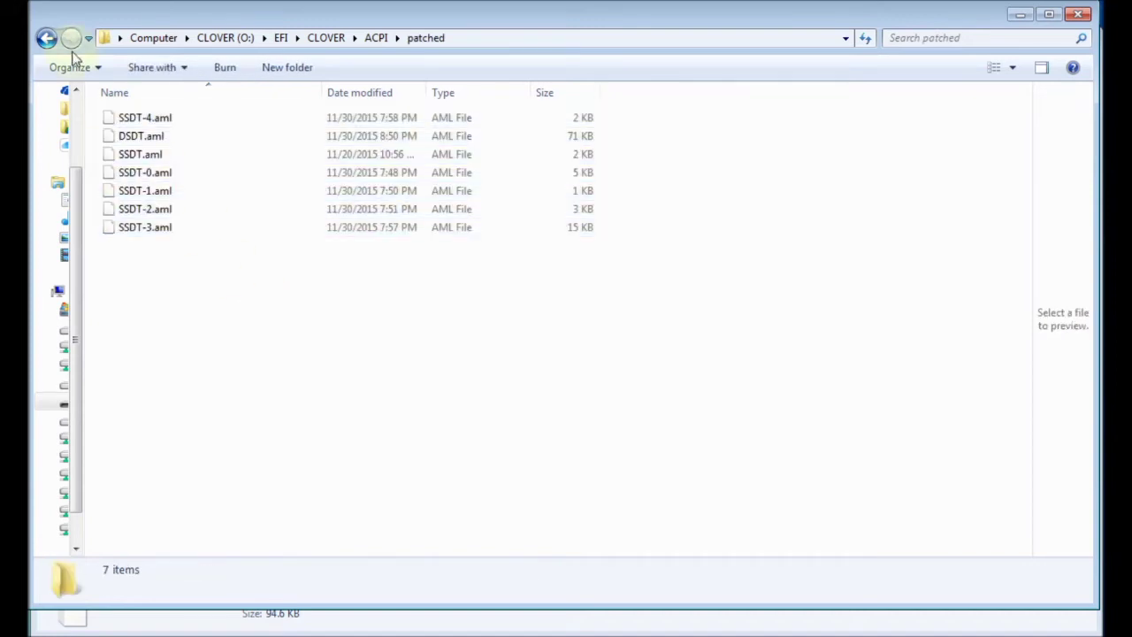
# Return from the patched folders to the EFI/CLOVER folder on both the O: and P: drives.
pyautogui.click(47, 39)
pyautogui.click(47, 39)
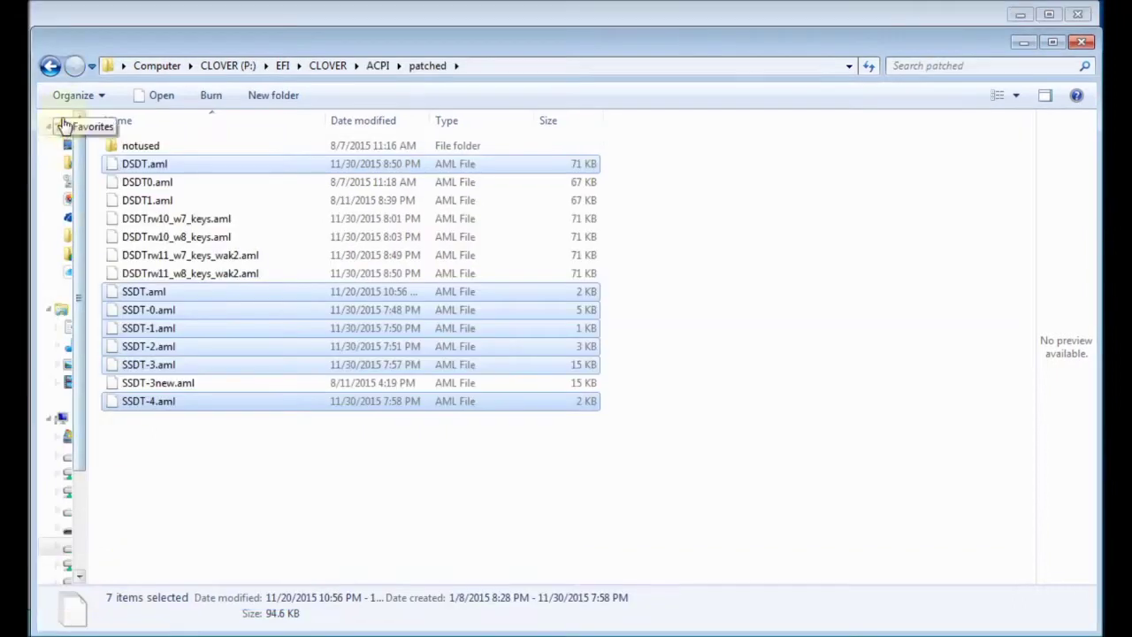
pyautogui.click(50, 66)
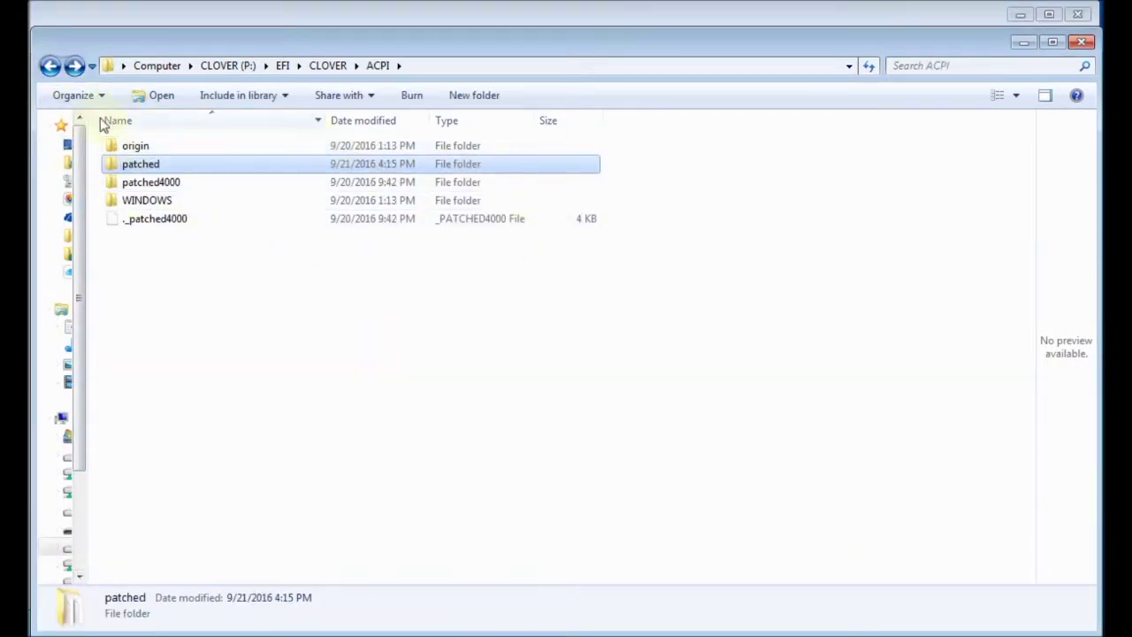
pyautogui.click(50, 66)
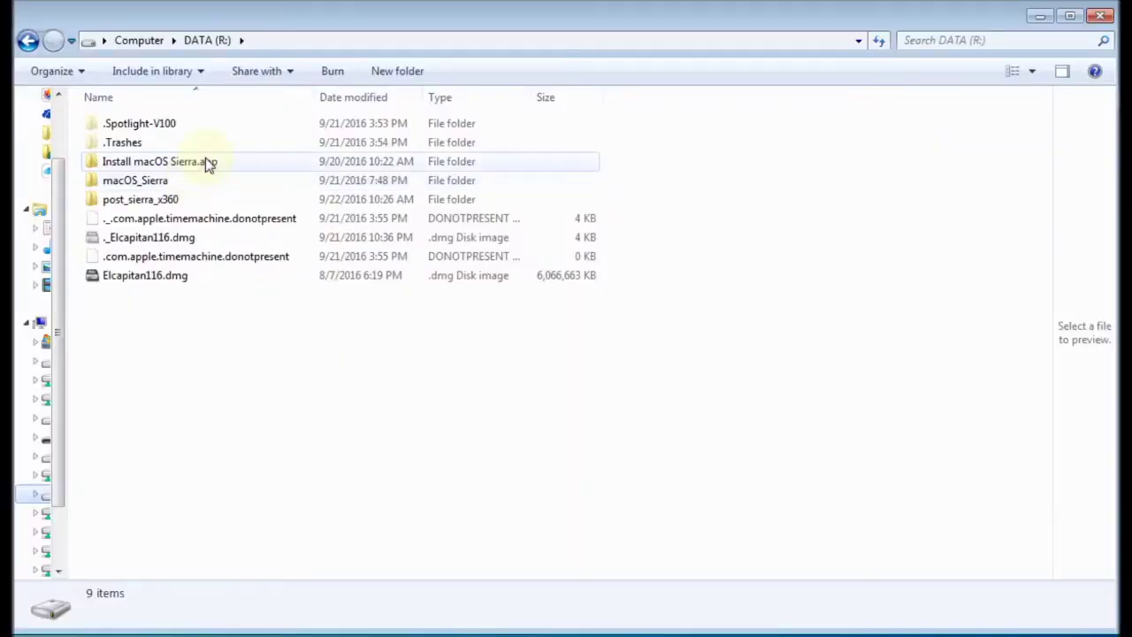
# Extract InstallESD.dmg from Install macOS Sierra.app/Contents/SharedSupport into an InstallESD folder with 7-Zip.
pyautogui.doubleClick(205, 157)
pyautogui.doubleClick(147, 125)
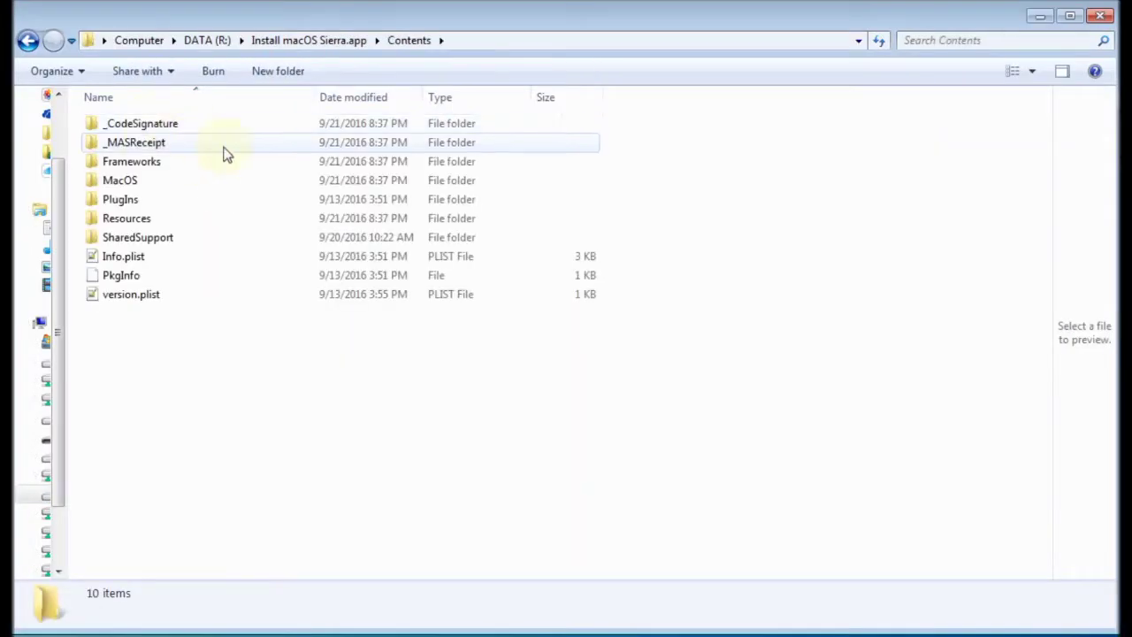
pyautogui.doubleClick(151, 237)
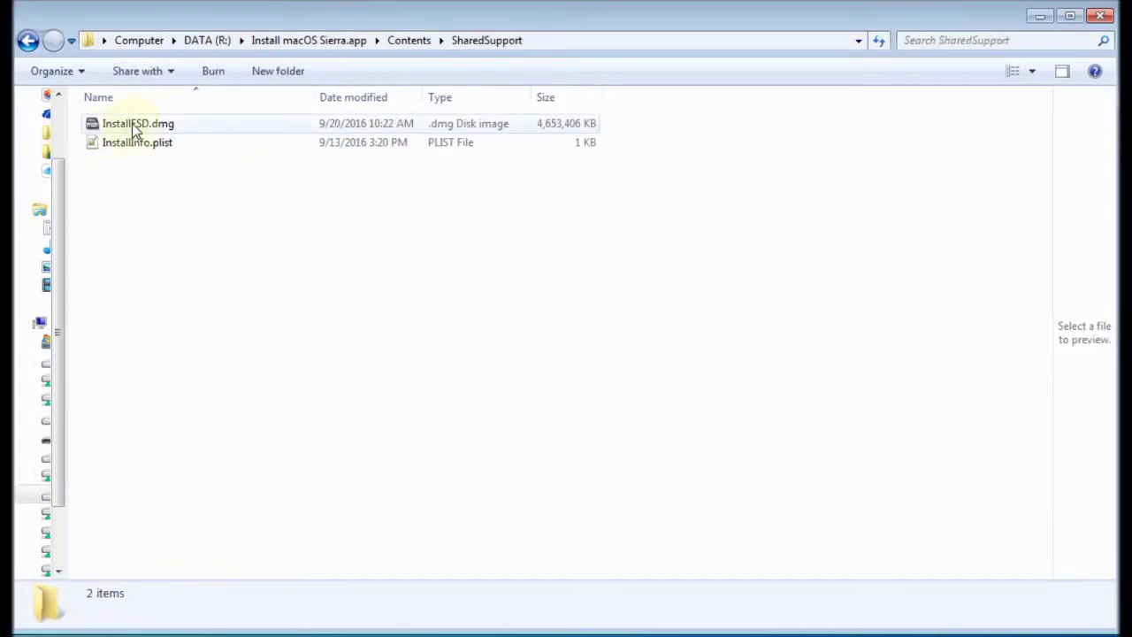
pyautogui.click(135, 129)
pyautogui.rightClick(134, 130)
pyautogui.moveTo(177, 192)
pyautogui.click(433, 256)
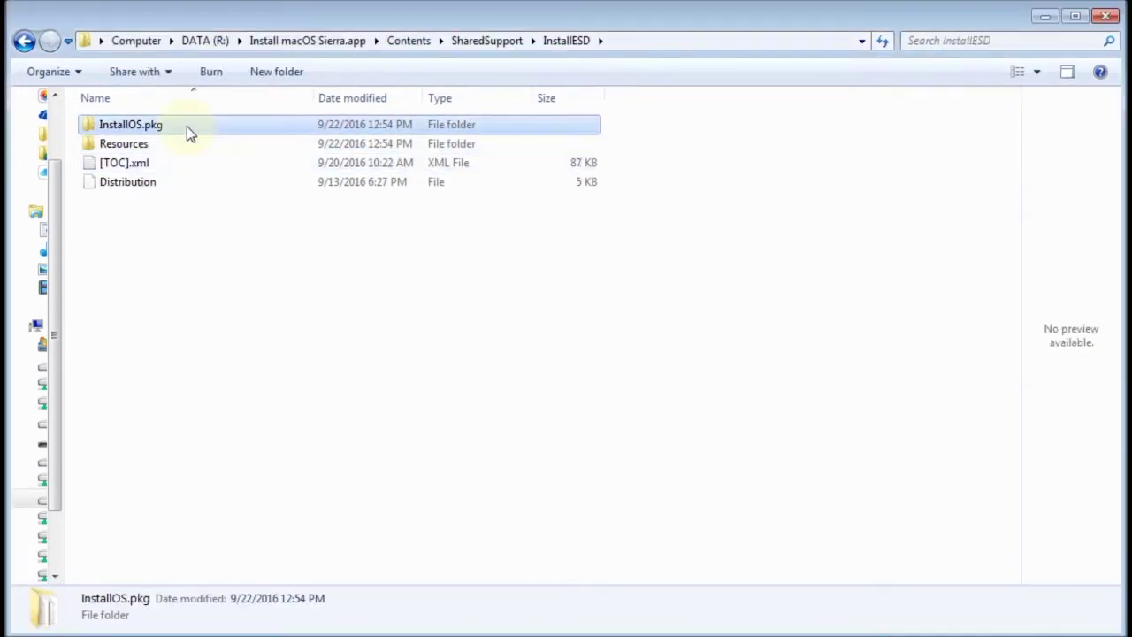
# Extract the InstallESD.dmg inside the InstallOS.pkg folder into its own InstallESD folder with 7-Zip.
pyautogui.doubleClick(186, 127)
pyautogui.click(206, 144)
pyautogui.rightClick(207, 144)
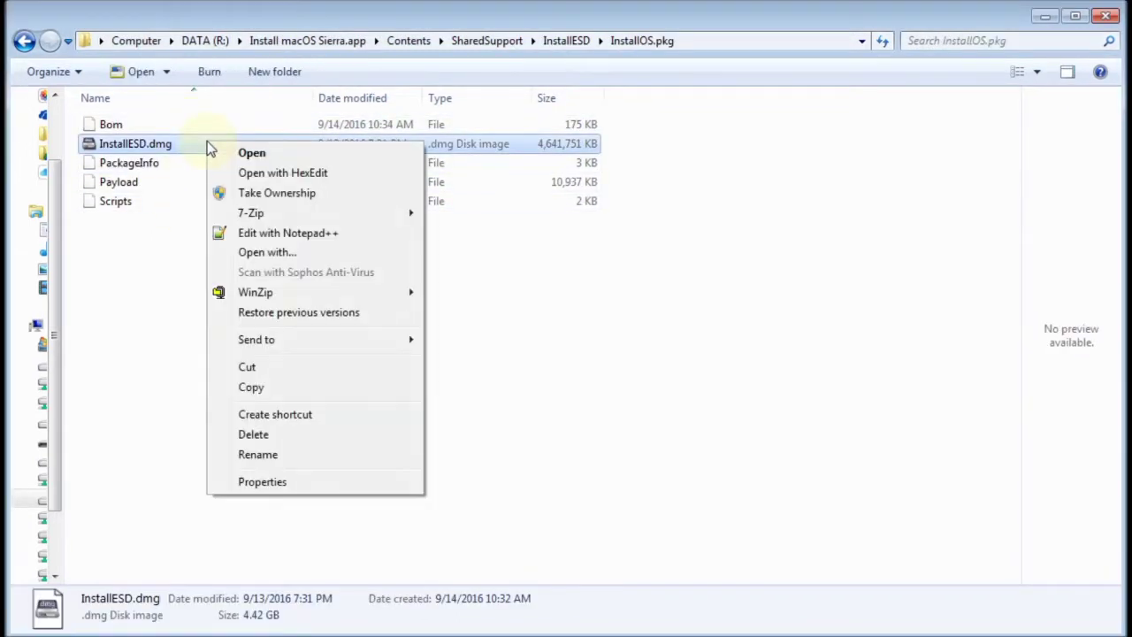
pyautogui.moveTo(248, 220)
pyautogui.click(533, 276)
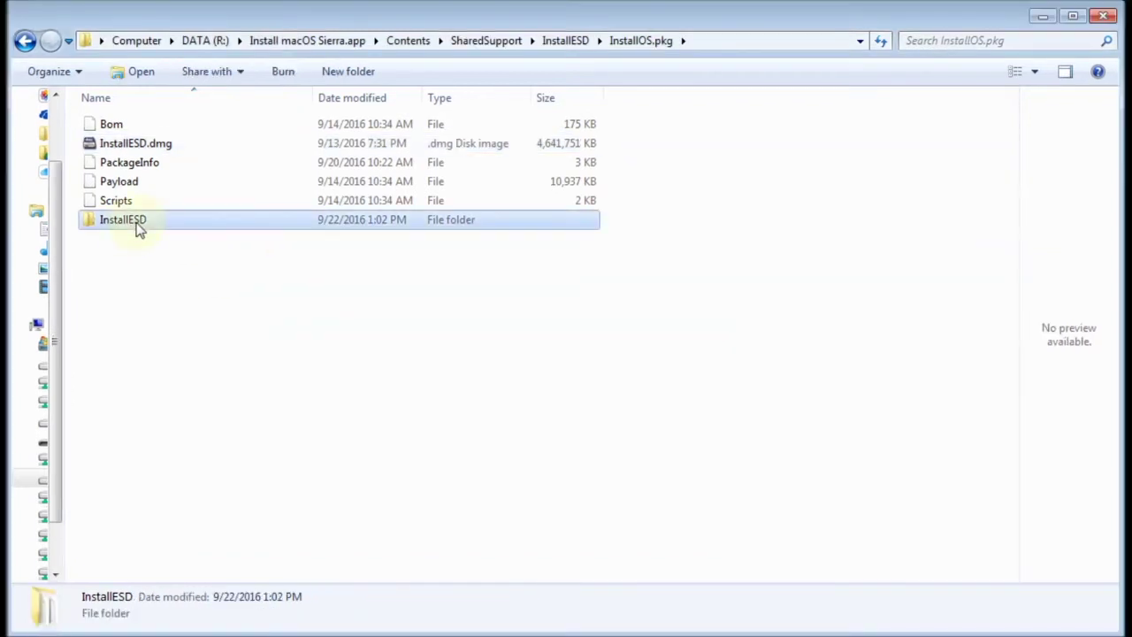
# Extract 5.hfs from the InstallESD folder inside InstallOS.pkg into its own folder 5 with 7-Zip.
pyautogui.doubleClick(133, 221)
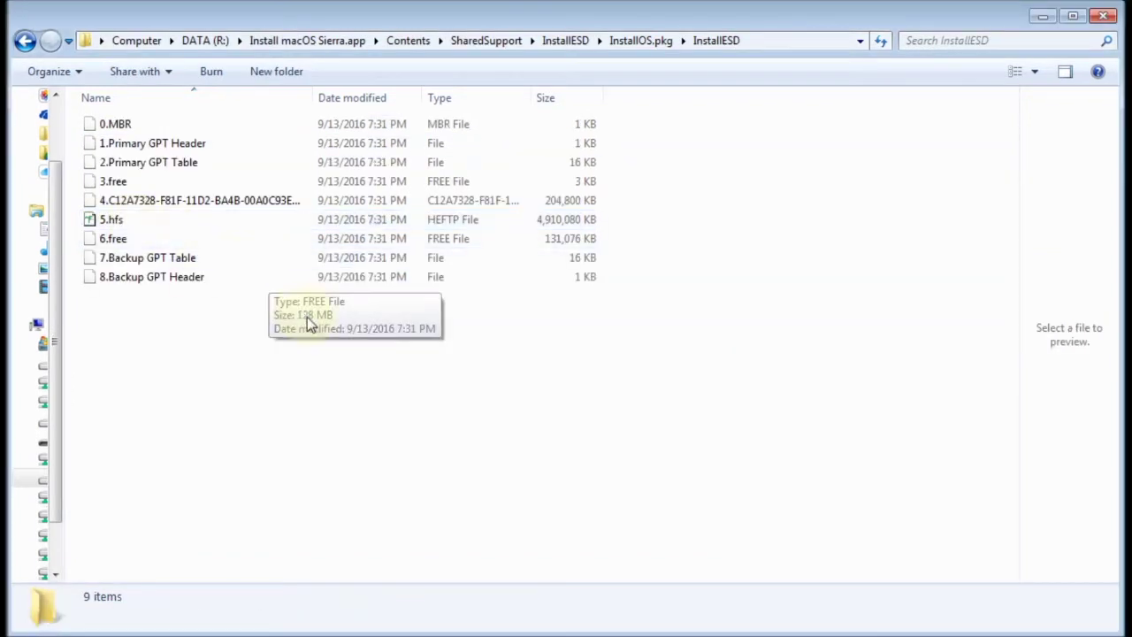
pyautogui.click(124, 220)
pyautogui.rightClick(131, 221)
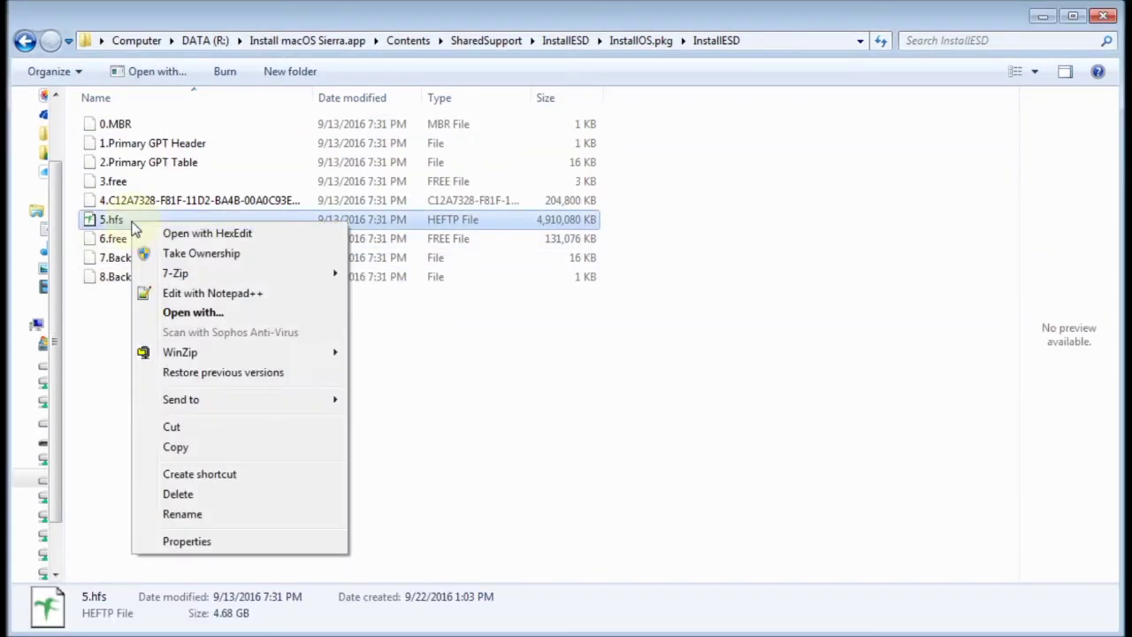
pyautogui.moveTo(233, 276)
pyautogui.moveTo(418, 296)
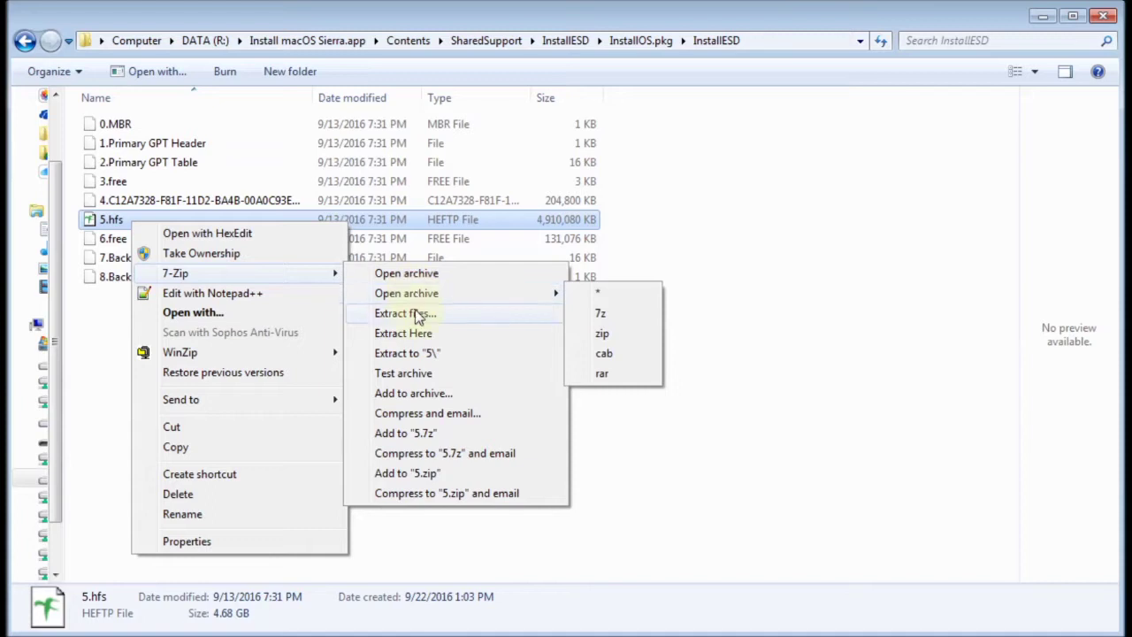
pyautogui.click(413, 352)
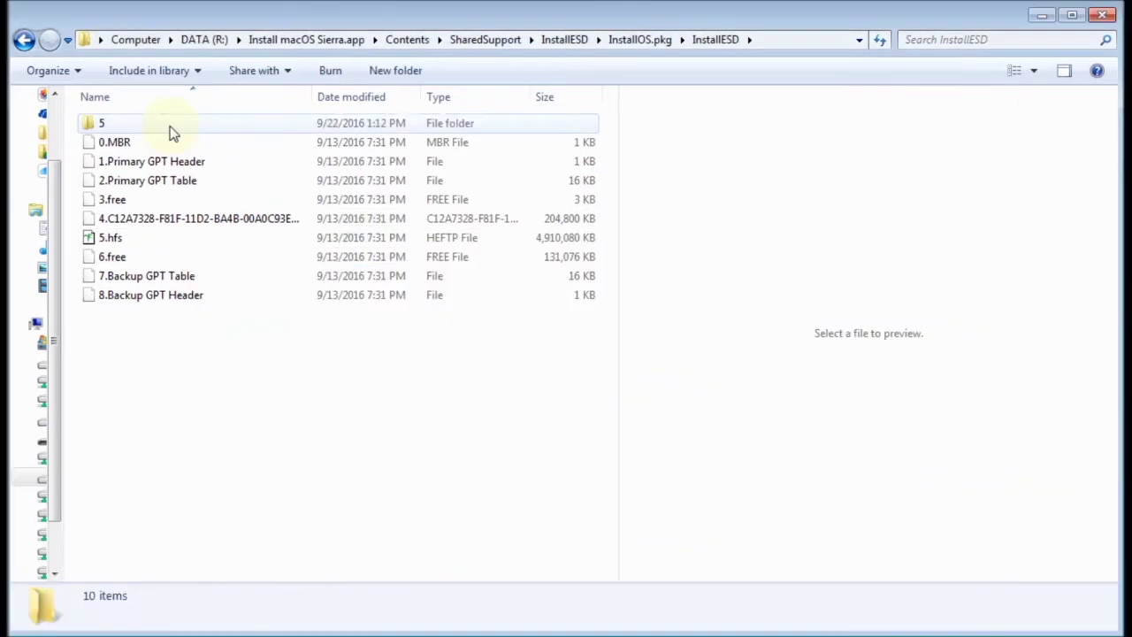
# Extract BaseSystem.dmg from the 5/OS X Install ESD folder into a BaseSystem folder with 7-Zip and open that folder.
pyautogui.doubleClick(173, 125)
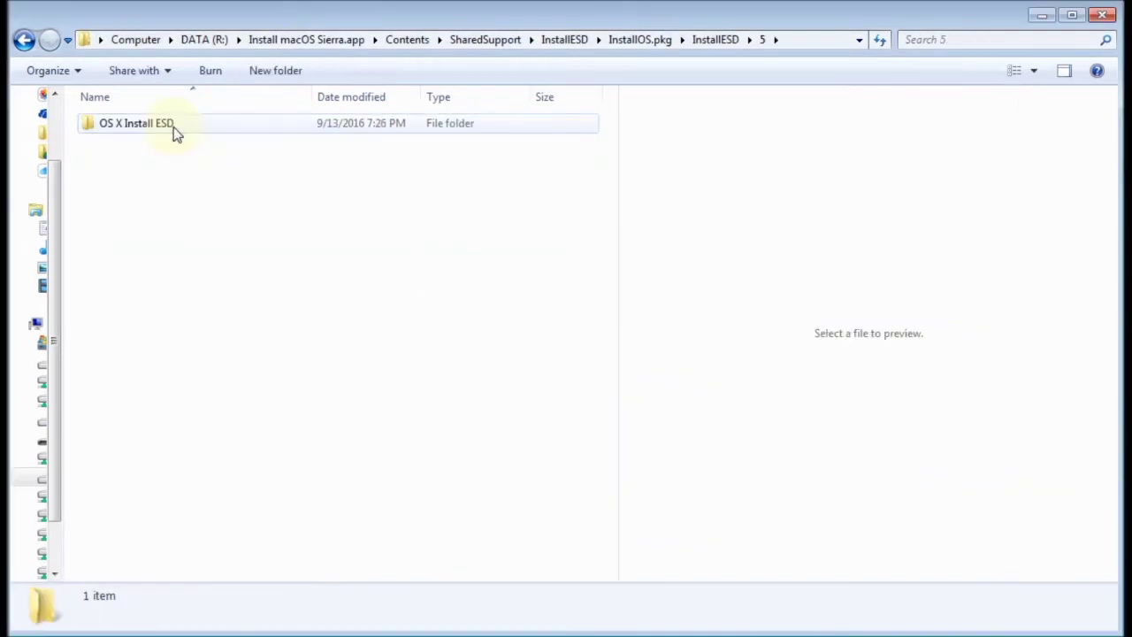
pyautogui.doubleClick(173, 125)
pyautogui.click(174, 257)
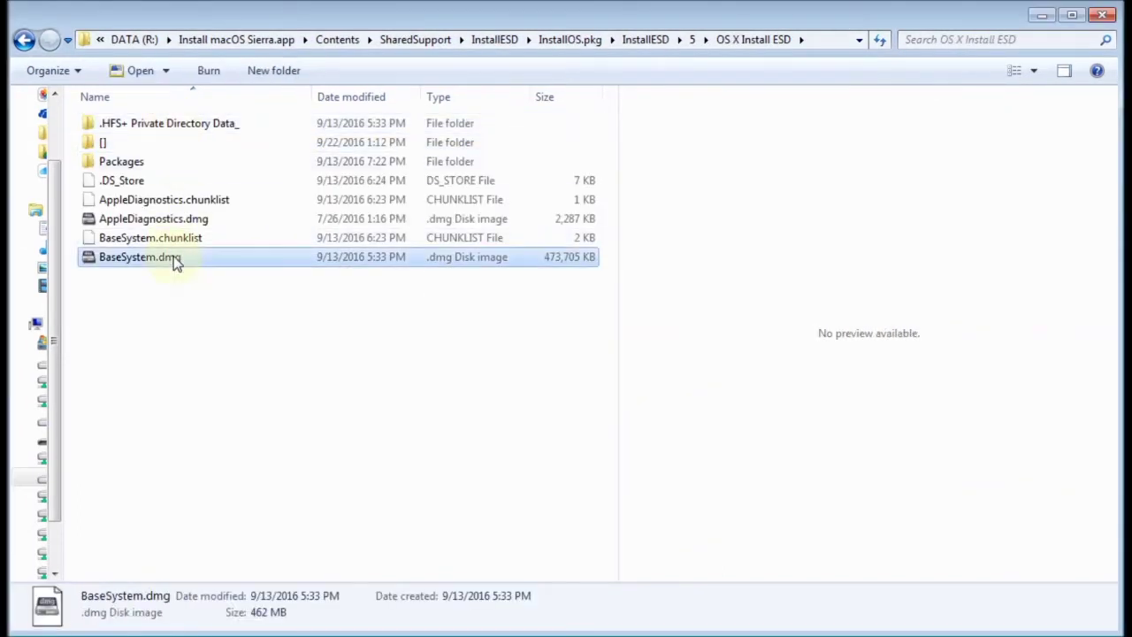
pyautogui.rightClick(174, 257)
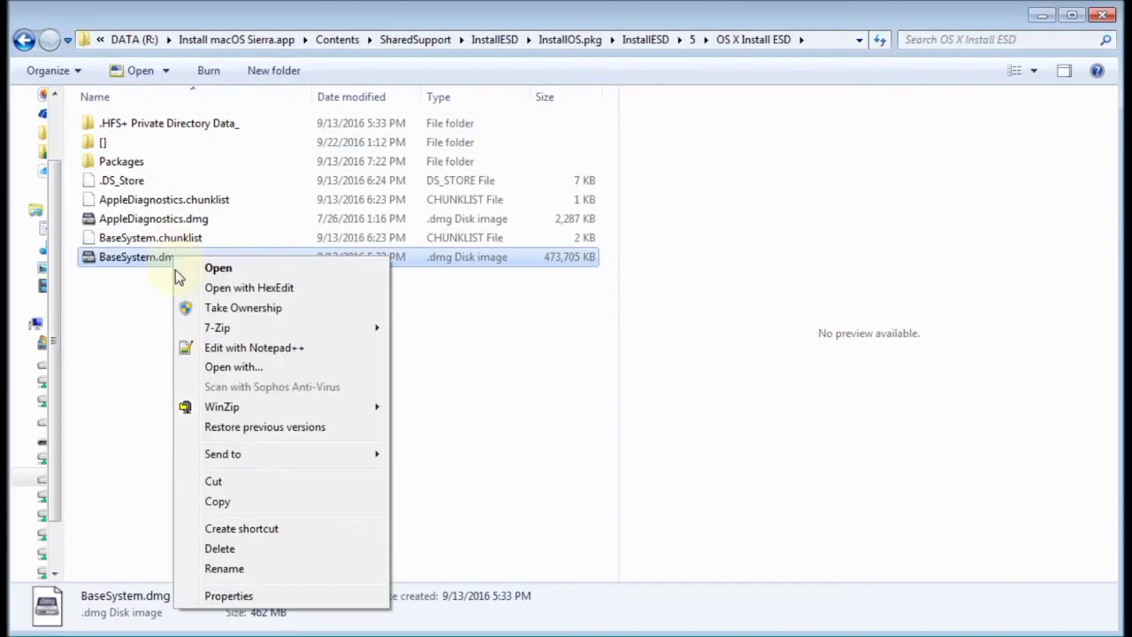
pyautogui.moveTo(318, 325)
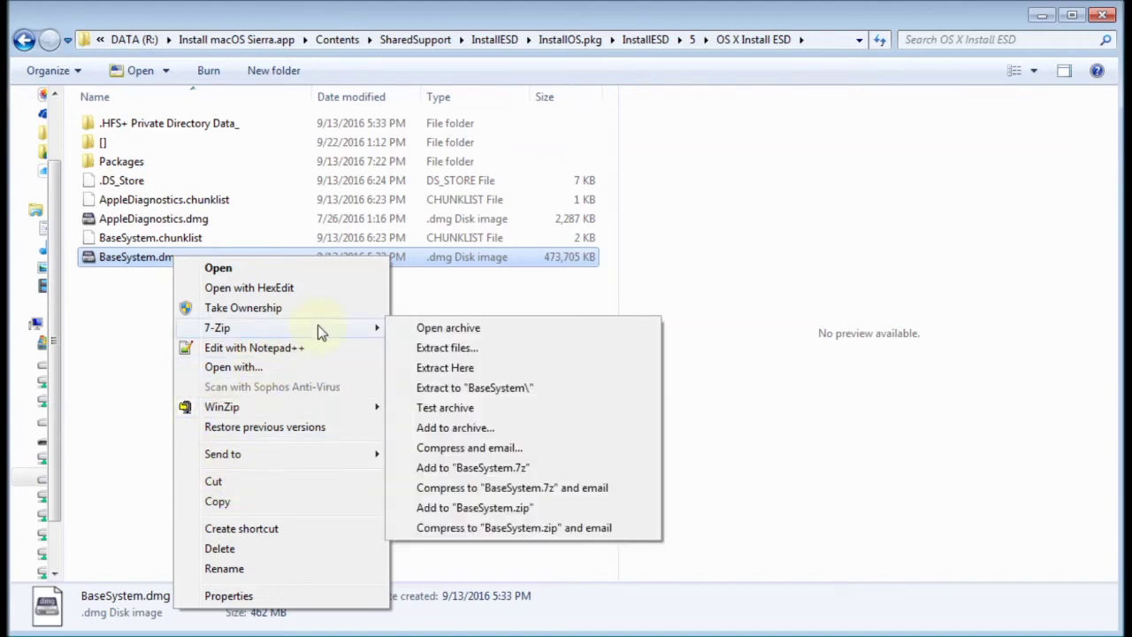
pyautogui.click(491, 390)
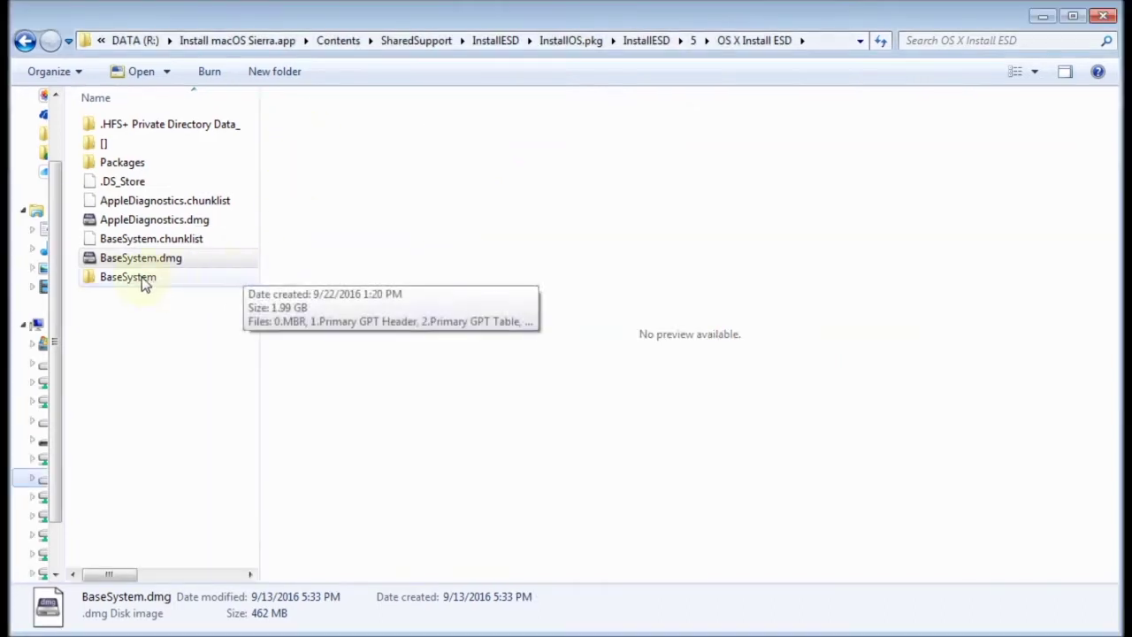
pyautogui.doubleClick(139, 277)
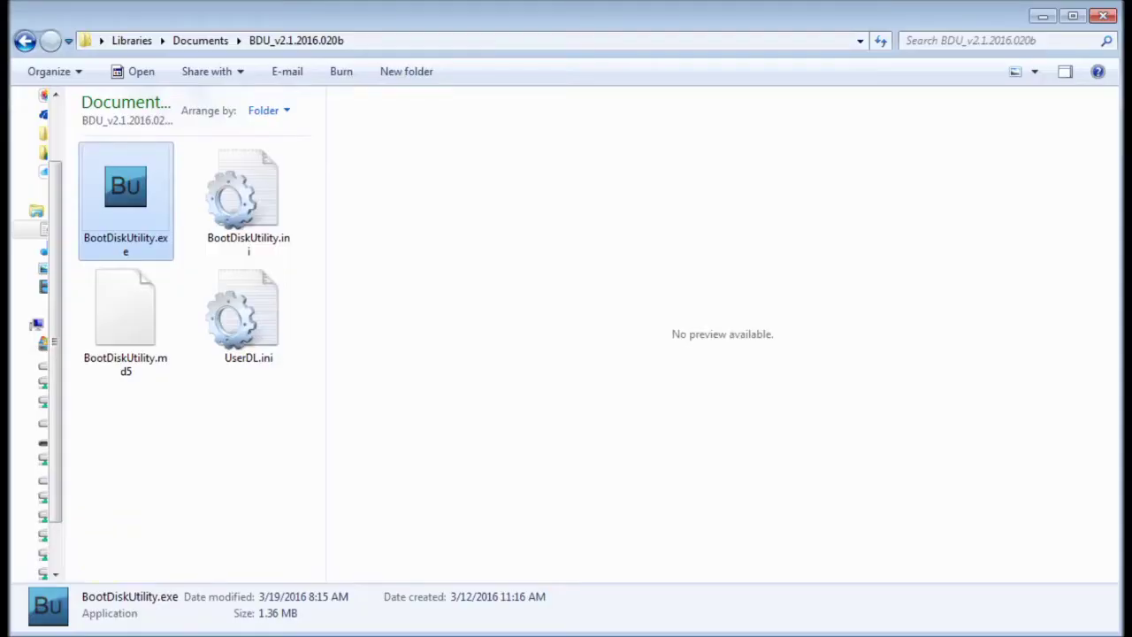
# Launch BootDiskUtility.exe and start a partition restore on Part2 of the USB DISK 3.0.
pyautogui.press('Return')
pyautogui.moveTo(251, 333); pyautogui.dragTo(348, 291)
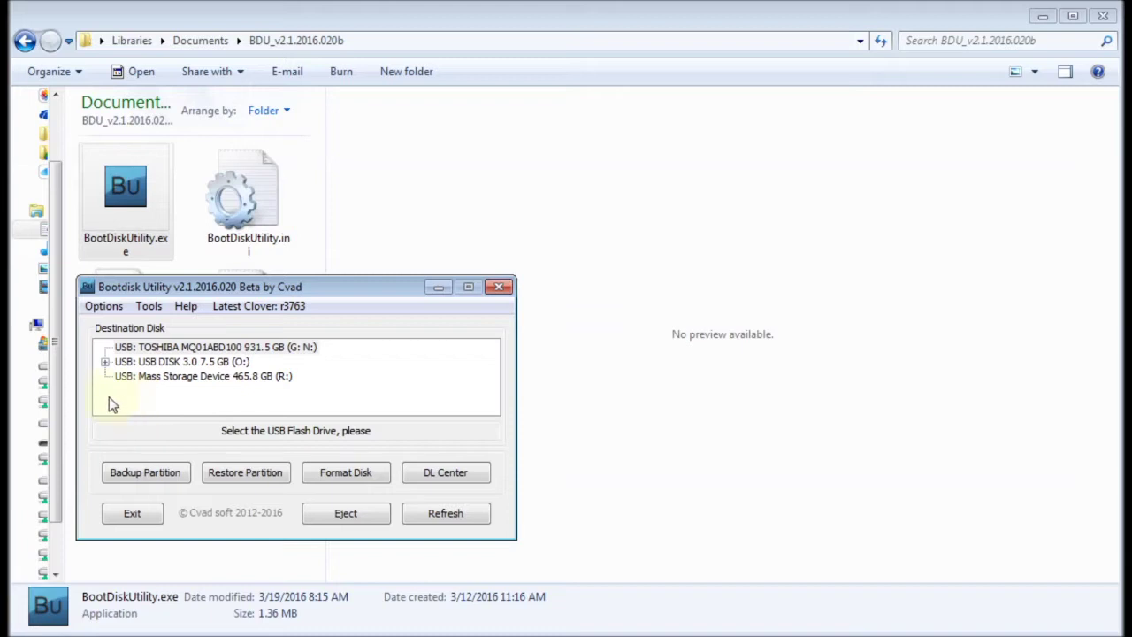
pyautogui.click(104, 362)
pyautogui.click(203, 392)
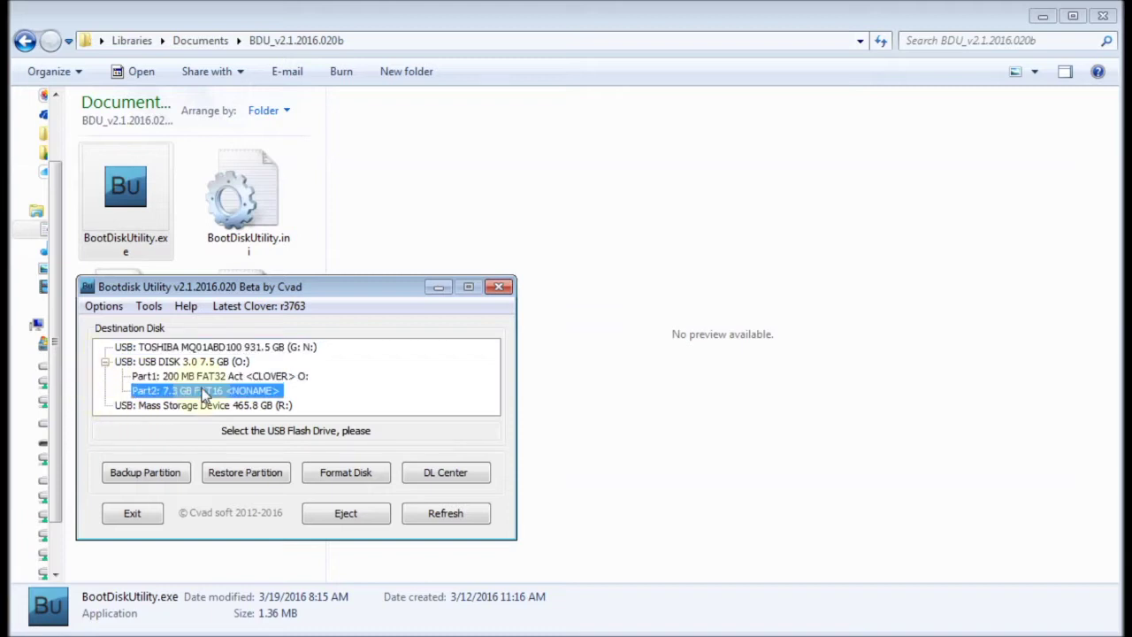
pyautogui.click(240, 475)
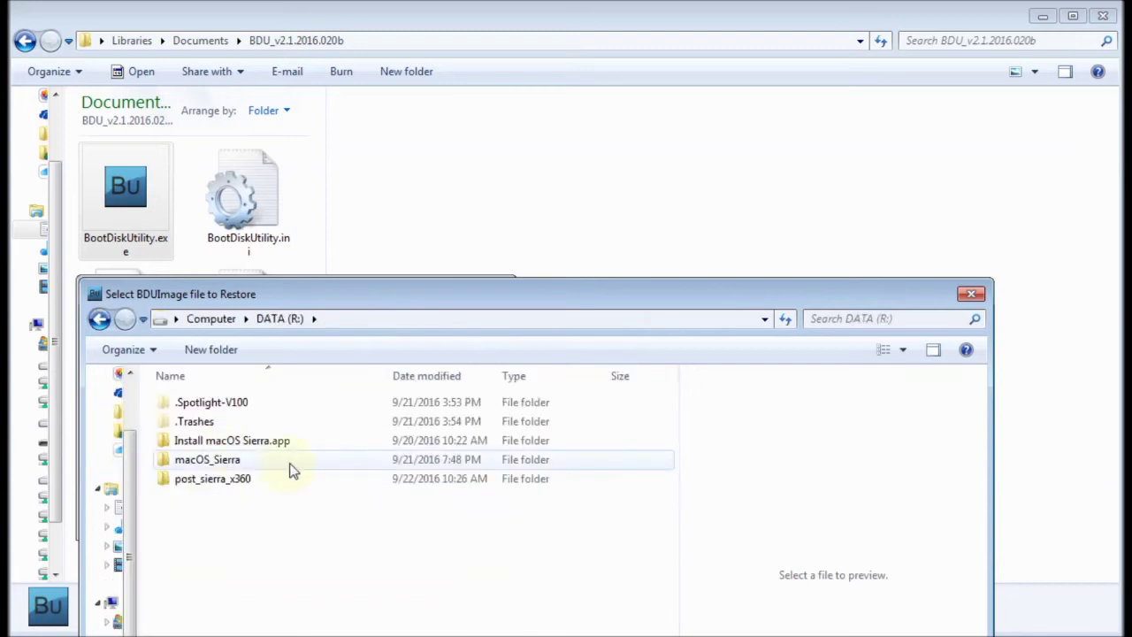
# Restore Part2 from 4.hfs in the BaseSystem folder under Install macOS Sierra.app's SharedSupport on R:, and exit Bootdisk Utility.
pyautogui.doubleClick(279, 439)
pyautogui.doubleClick(203, 404)
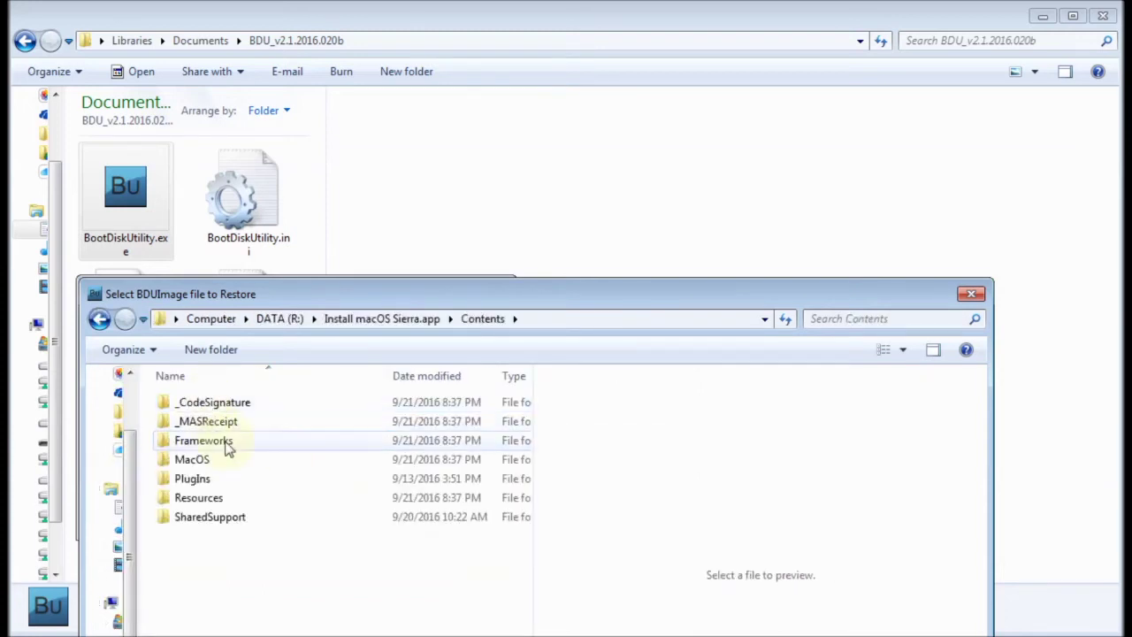
pyautogui.doubleClick(233, 517)
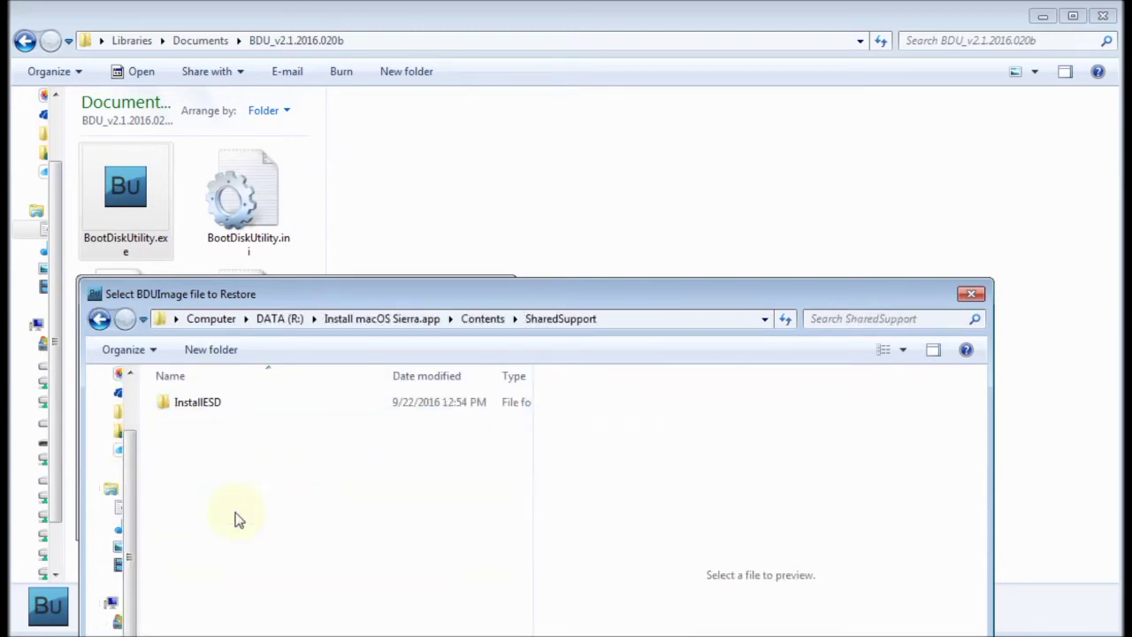
pyautogui.doubleClick(215, 405)
pyautogui.doubleClick(221, 404)
pyautogui.doubleClick(224, 407)
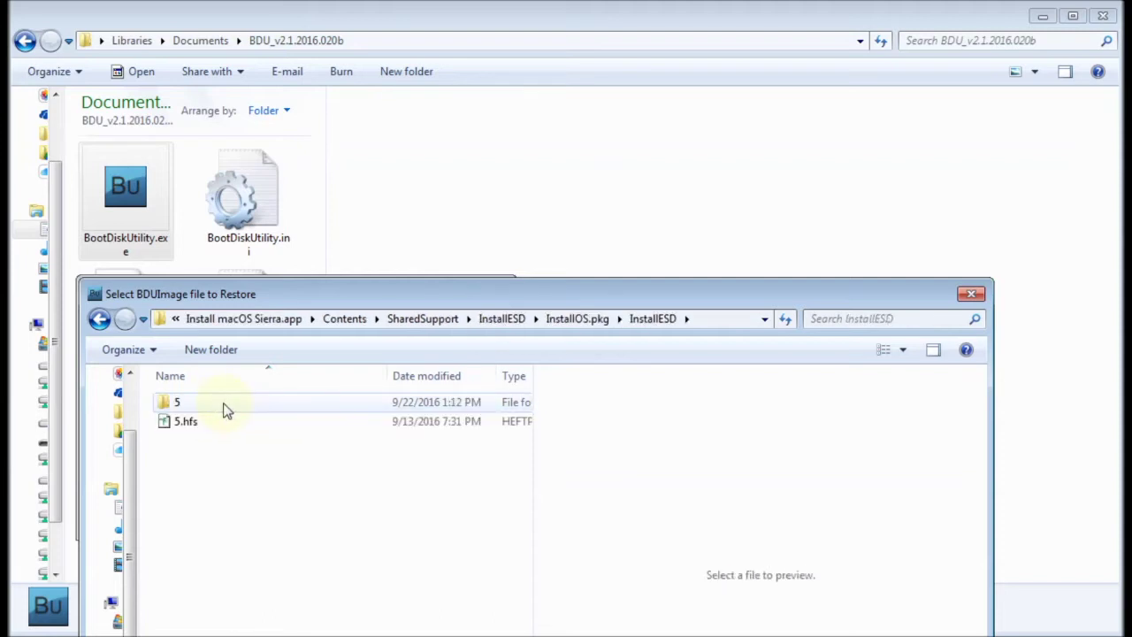
pyautogui.doubleClick(224, 408)
pyautogui.doubleClick(226, 409)
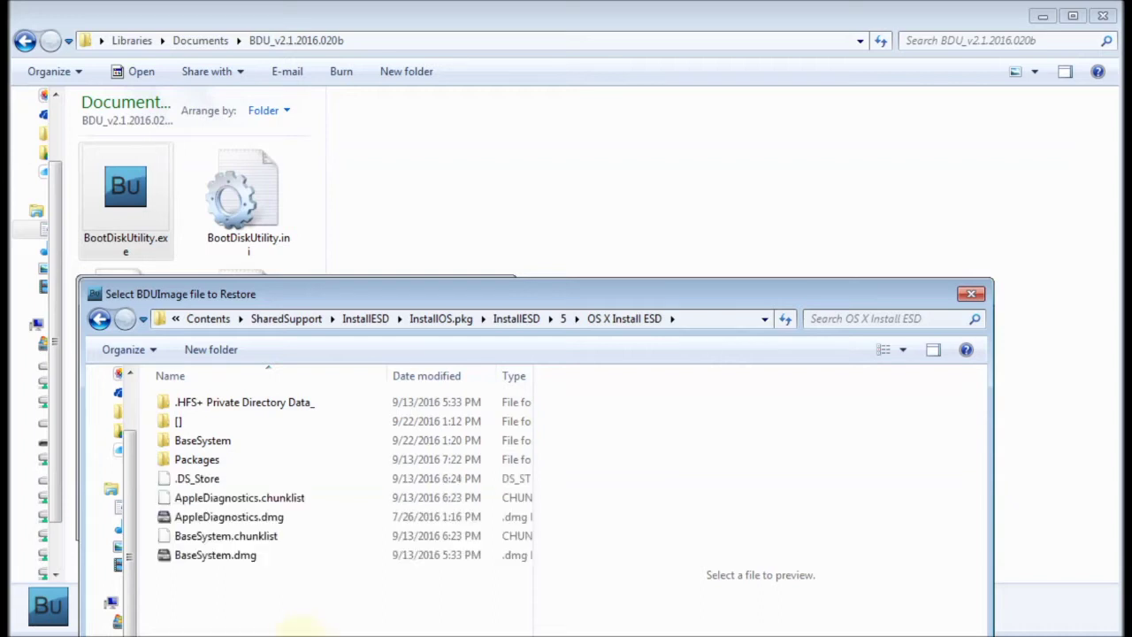
pyautogui.doubleClick(215, 440)
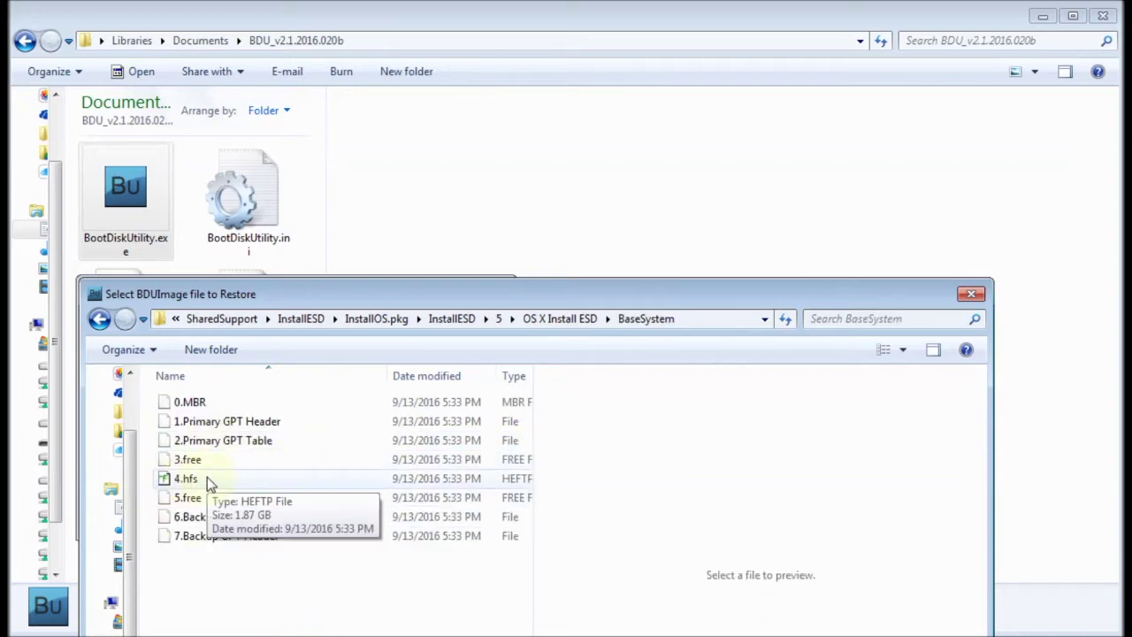
pyautogui.click(207, 477)
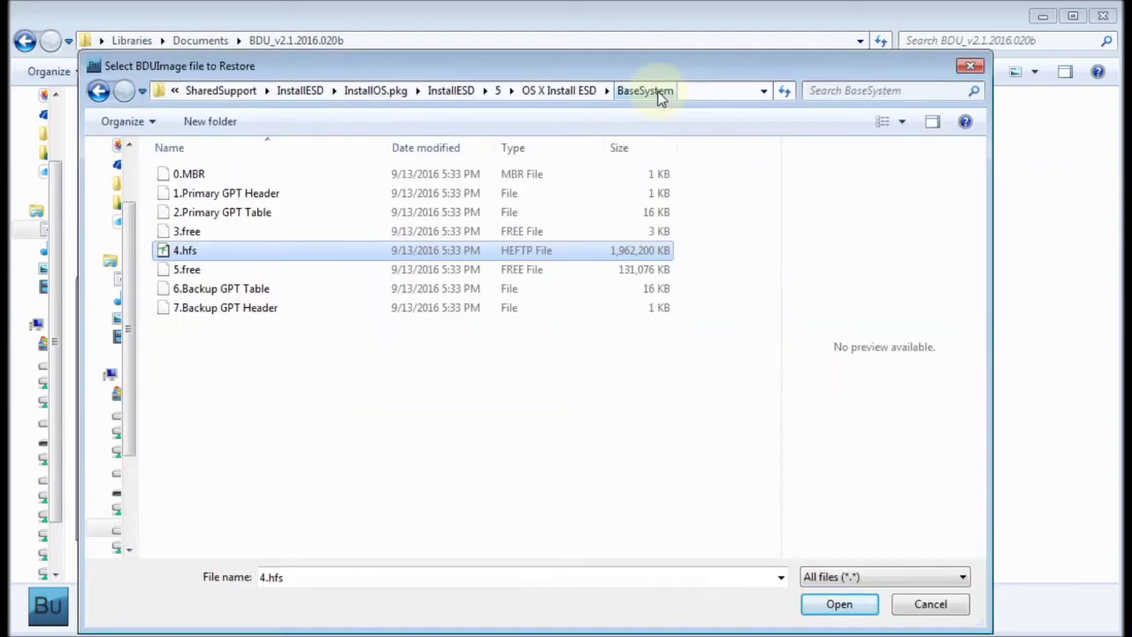
pyautogui.click(839, 605)
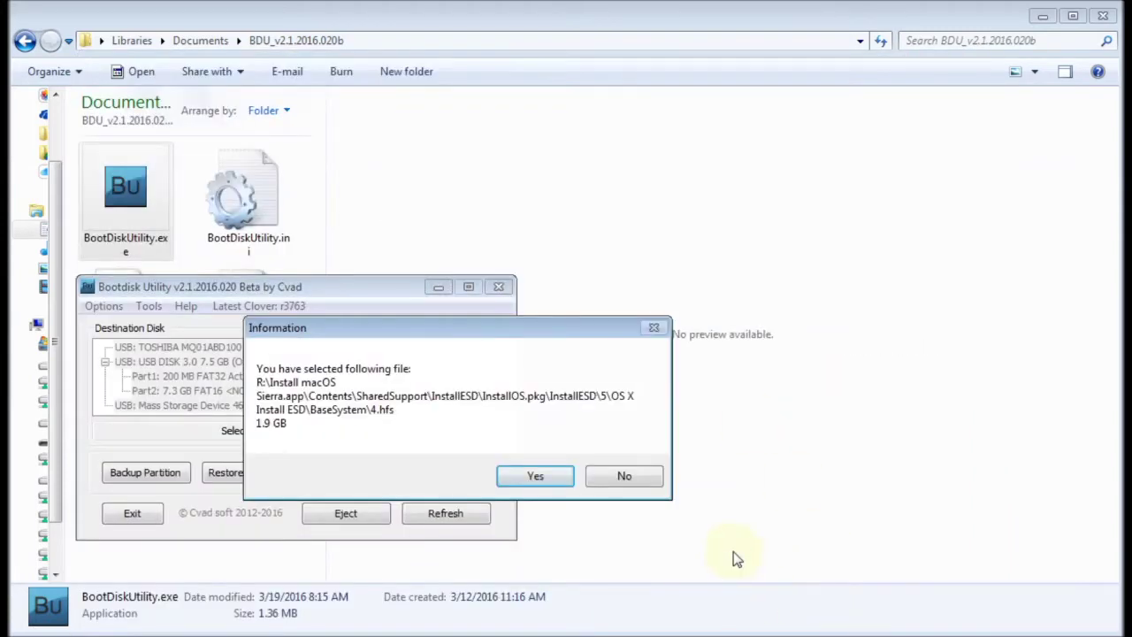
pyautogui.click(536, 477)
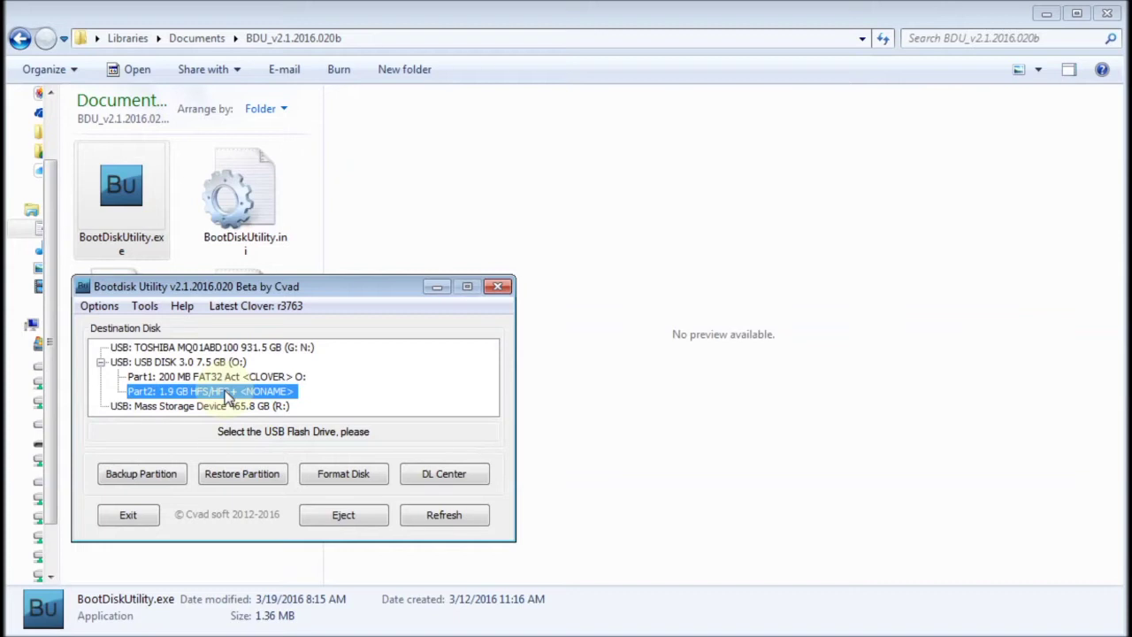
pyautogui.click(127, 516)
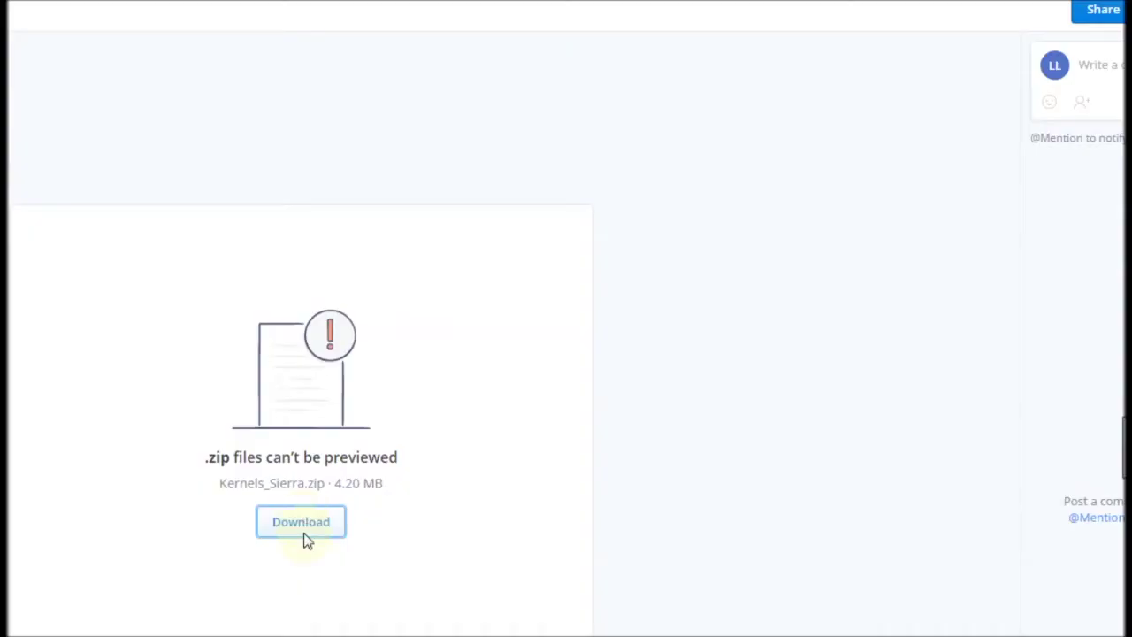
# Download Kernels_Sierra.zip from the shared file page.
pyautogui.click(301, 524)
pyautogui.press('Return')
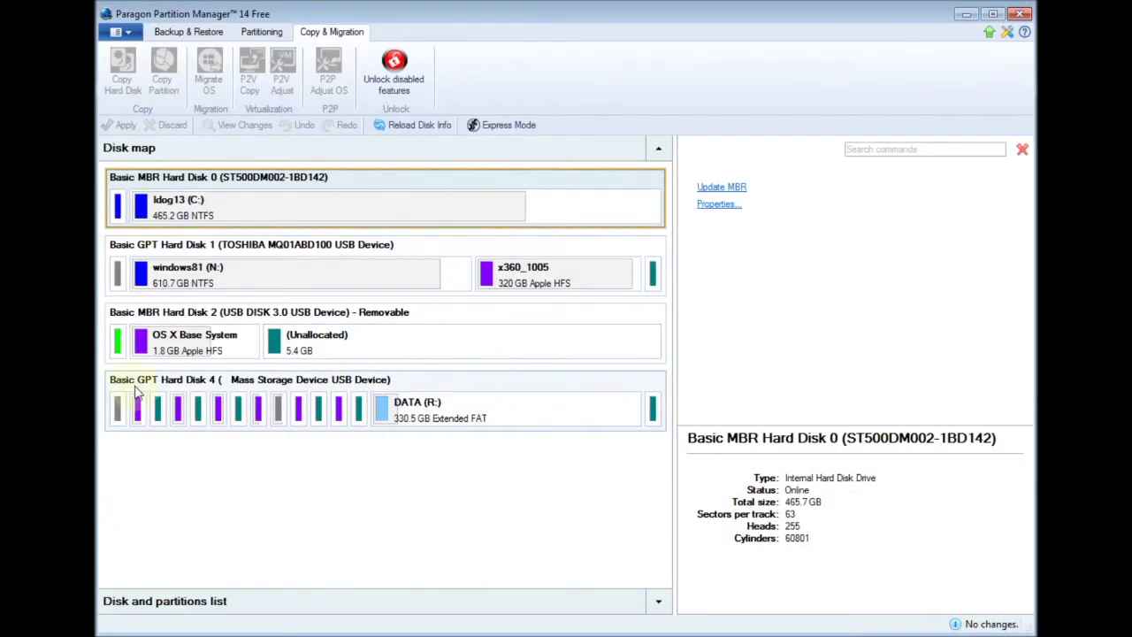
# Resize the OS X Base System partition on the USB DISK 3.0 to 7,494 MB in Paragon Partition Manager and apply the change.
pyautogui.click(211, 339)
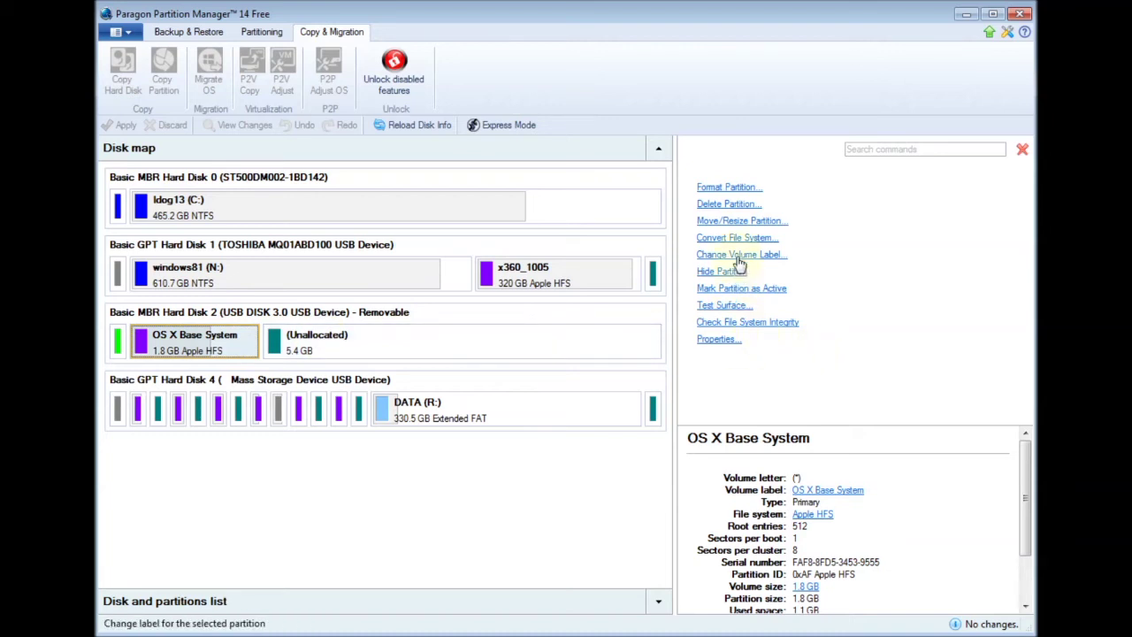
pyautogui.click(741, 221)
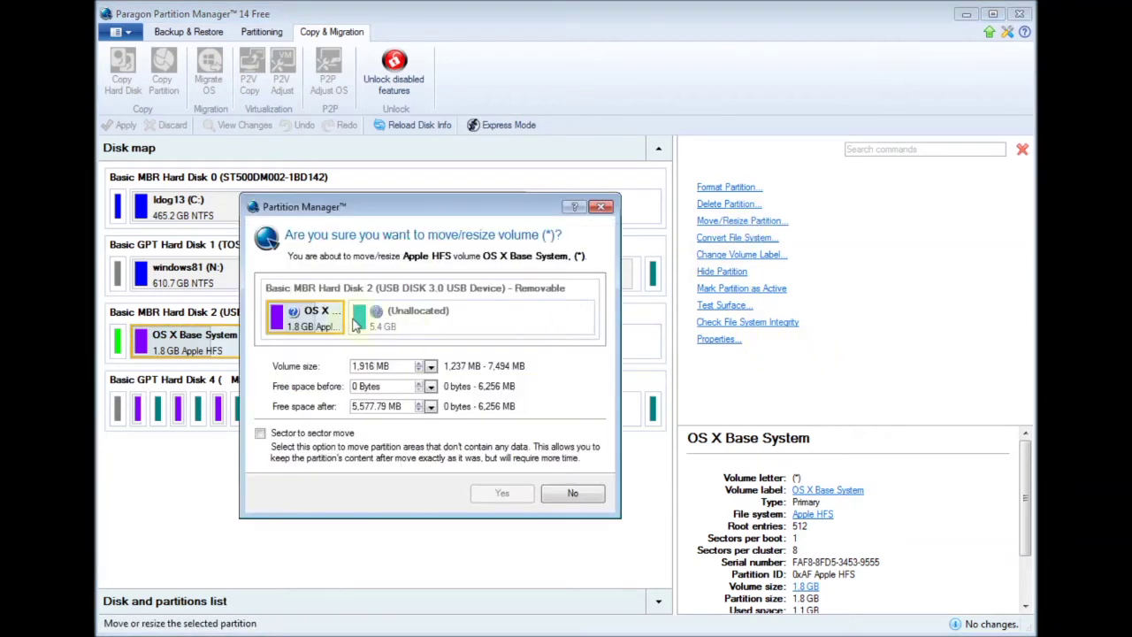
pyautogui.moveTo(341, 313); pyautogui.dragTo(609, 337)
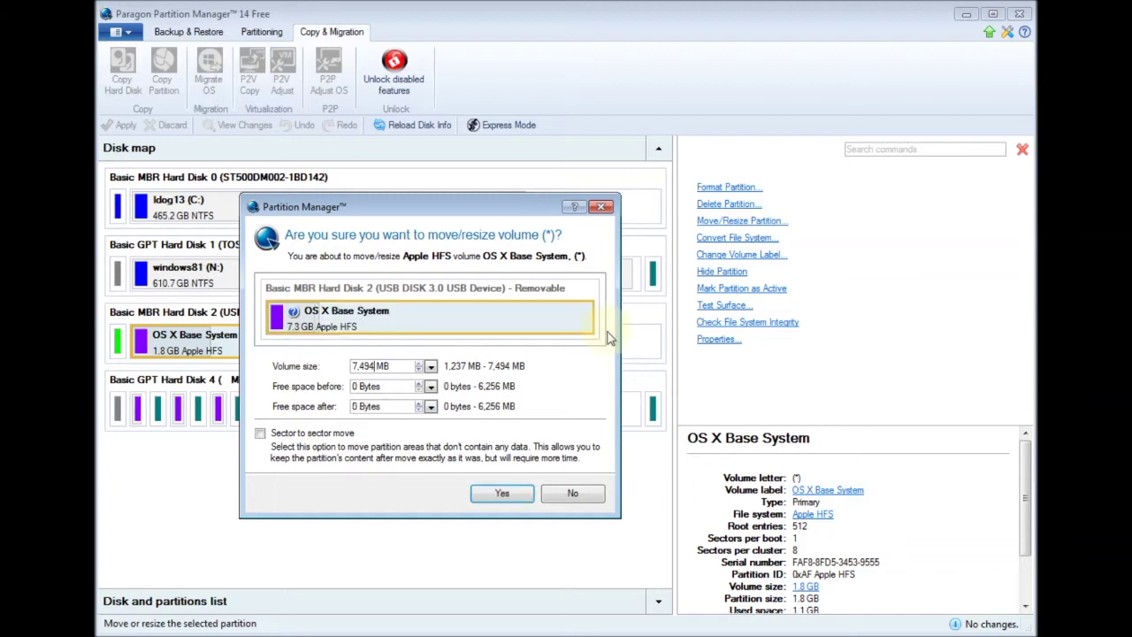
pyautogui.click(502, 495)
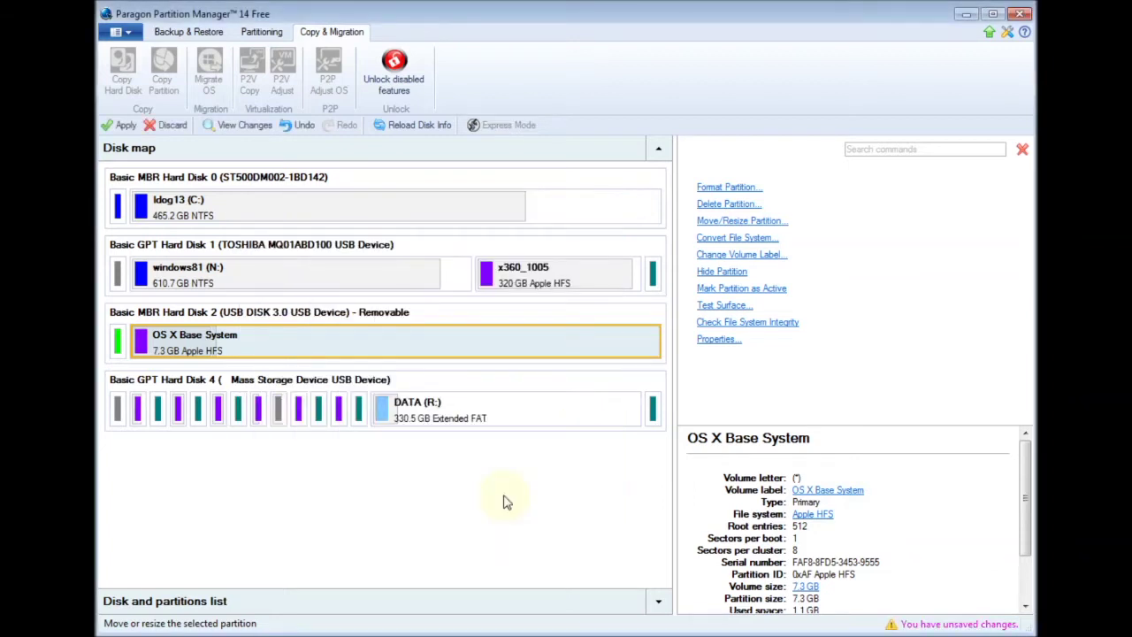
pyautogui.moveTo(569, 366)
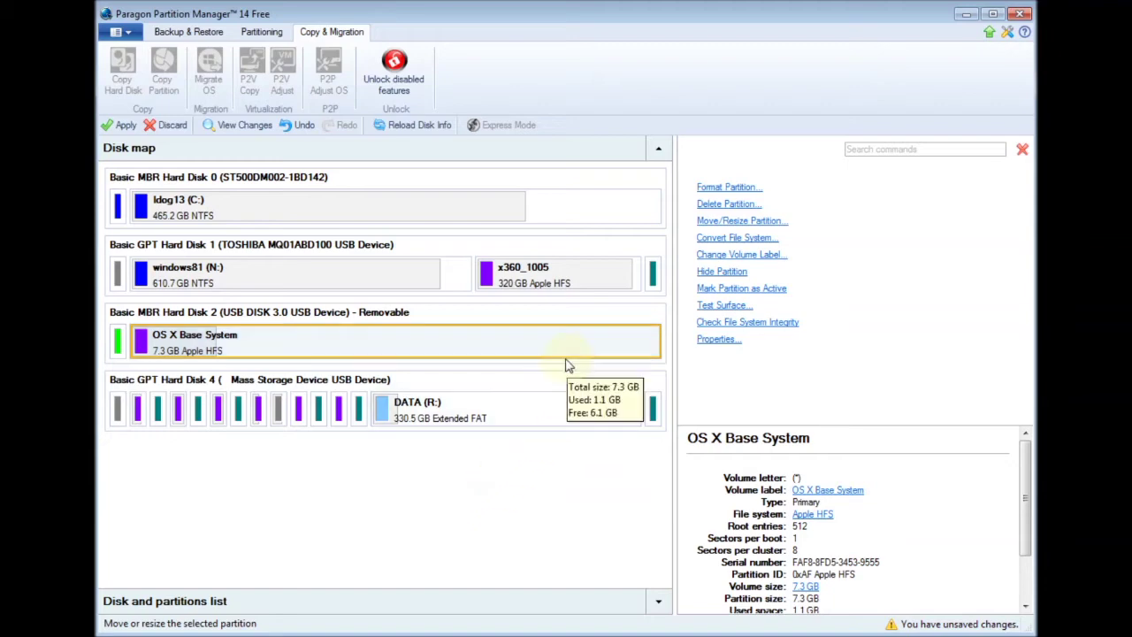
pyautogui.click(119, 129)
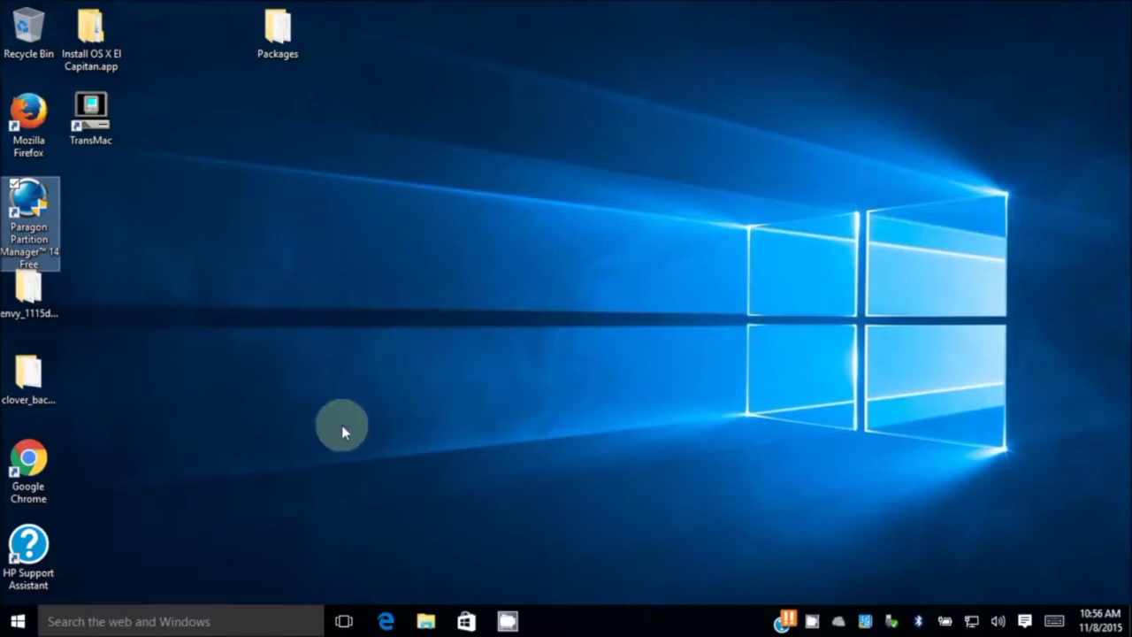
# Run TransMac as administrator and continue with the trial.
pyautogui.click(99, 142)
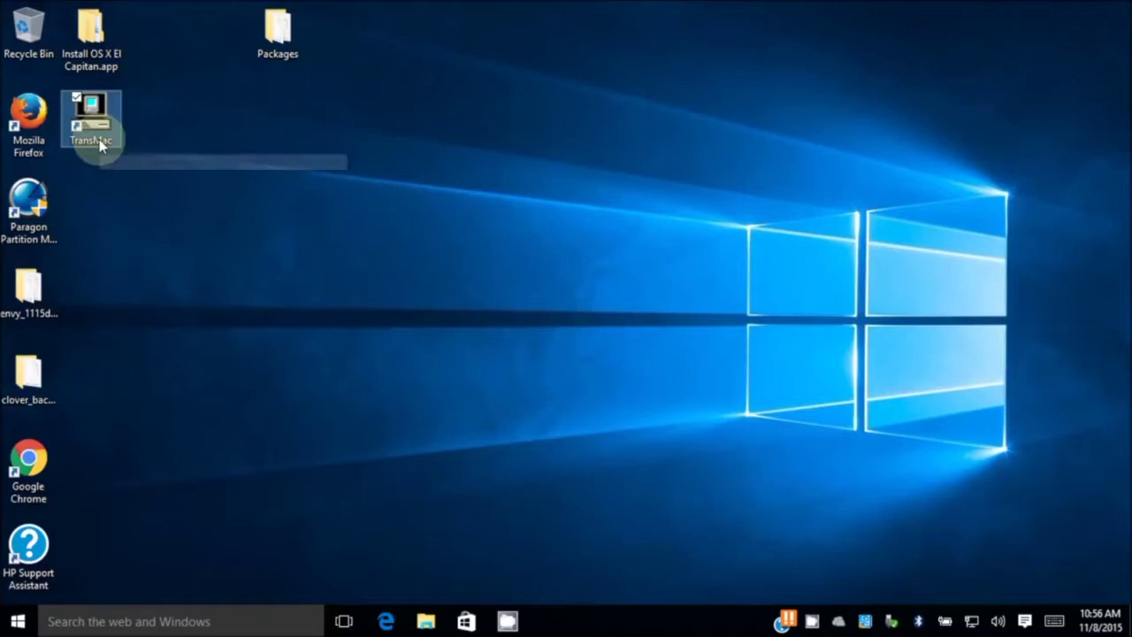
pyautogui.rightClick(99, 139)
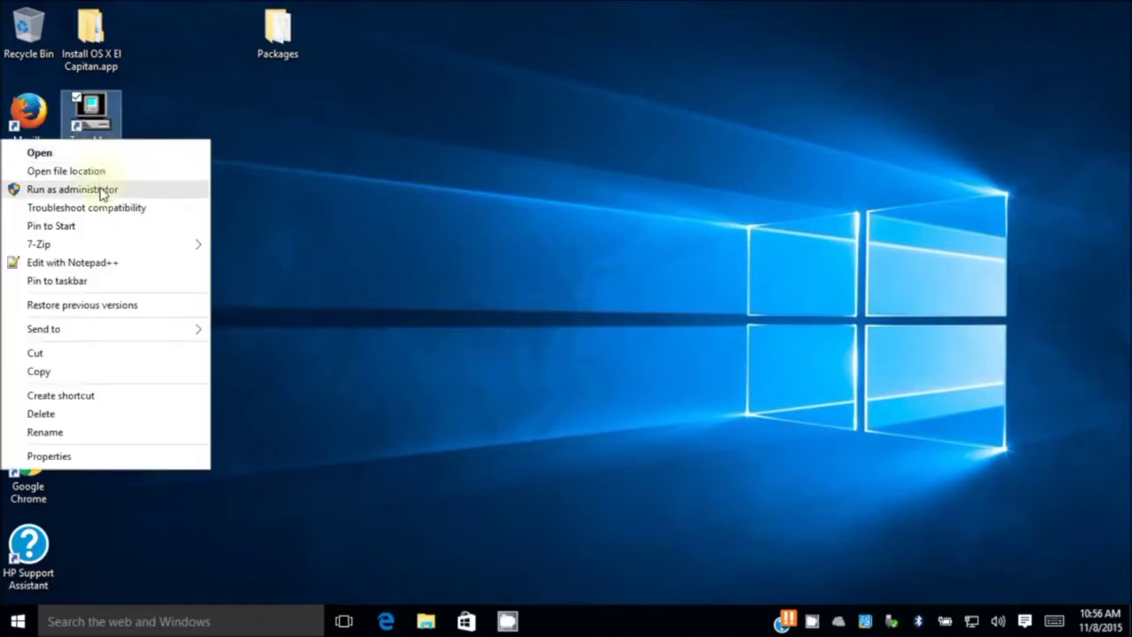
pyautogui.click(102, 190)
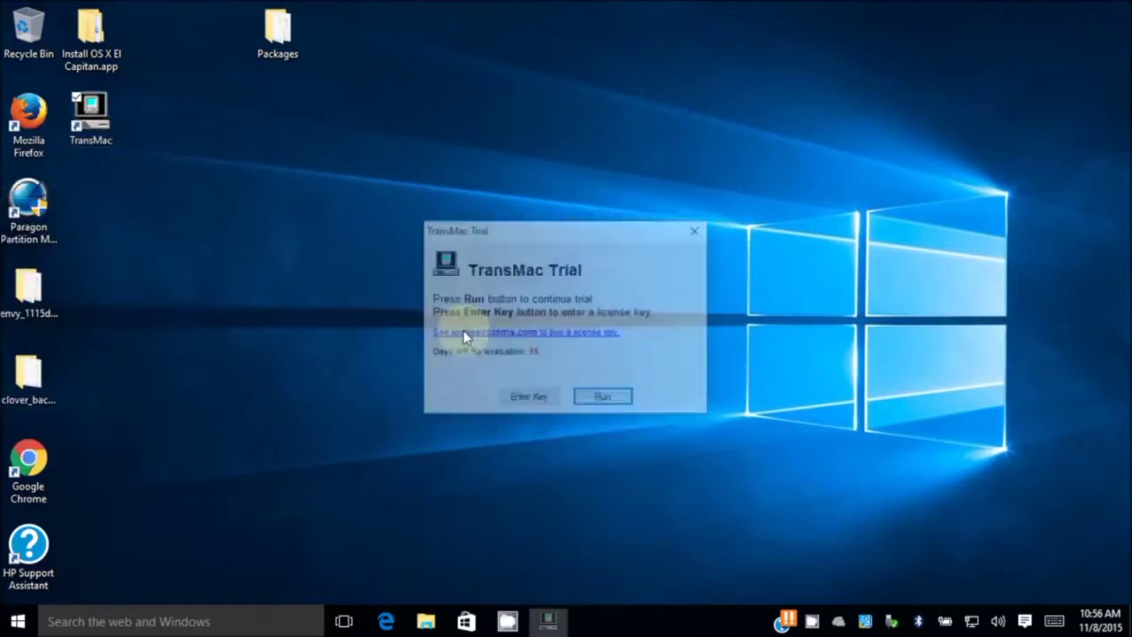
pyautogui.click(613, 399)
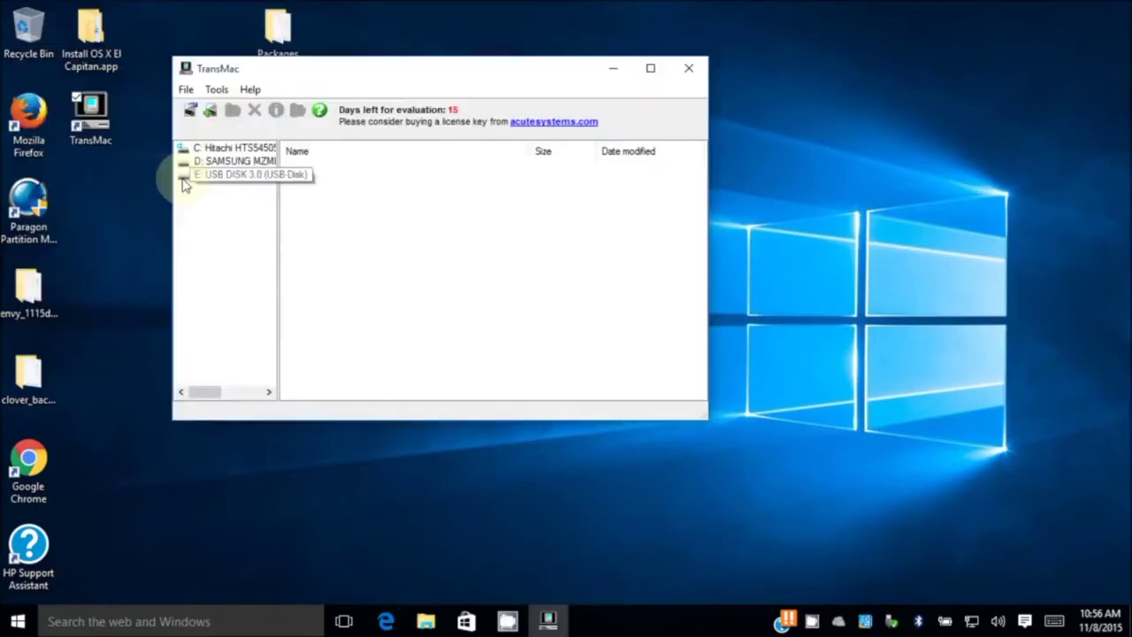
# Delete the Packages file from System/Installation in the OS X Base System volume on USB DISK 3.0.
pyautogui.click(198, 176)
pyautogui.click(205, 190)
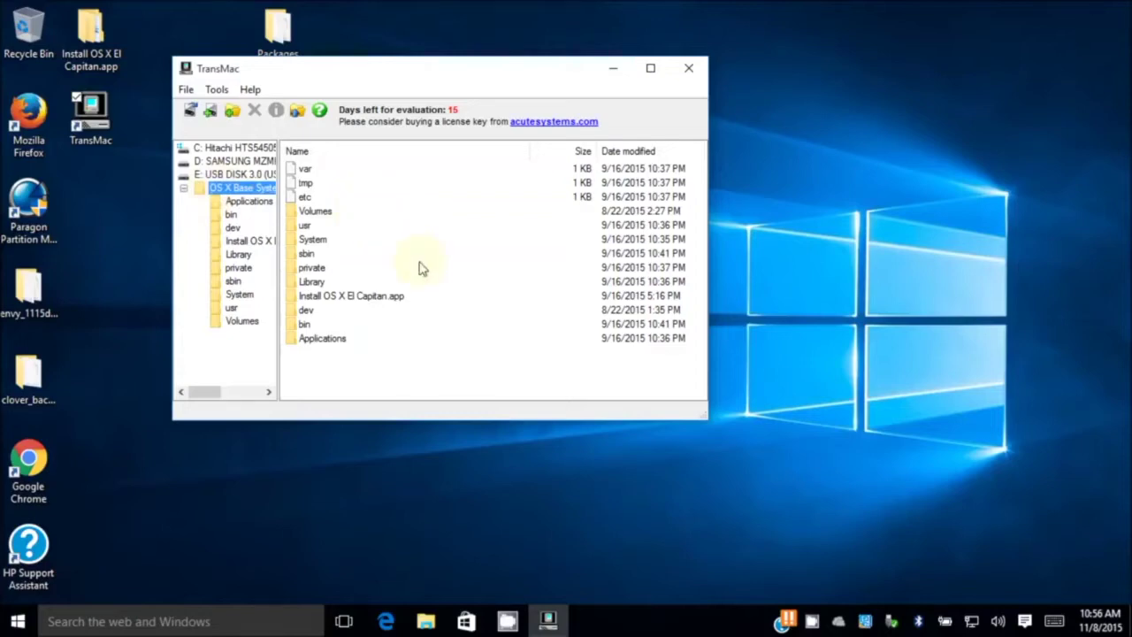
pyautogui.doubleClick(309, 241)
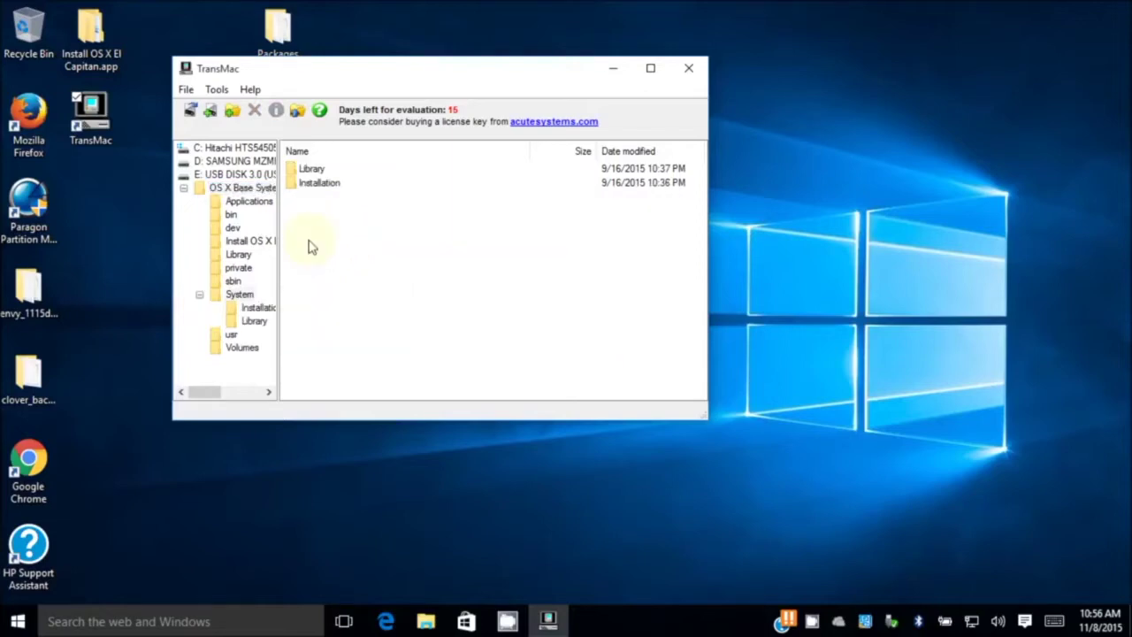
pyautogui.doubleClick(332, 186)
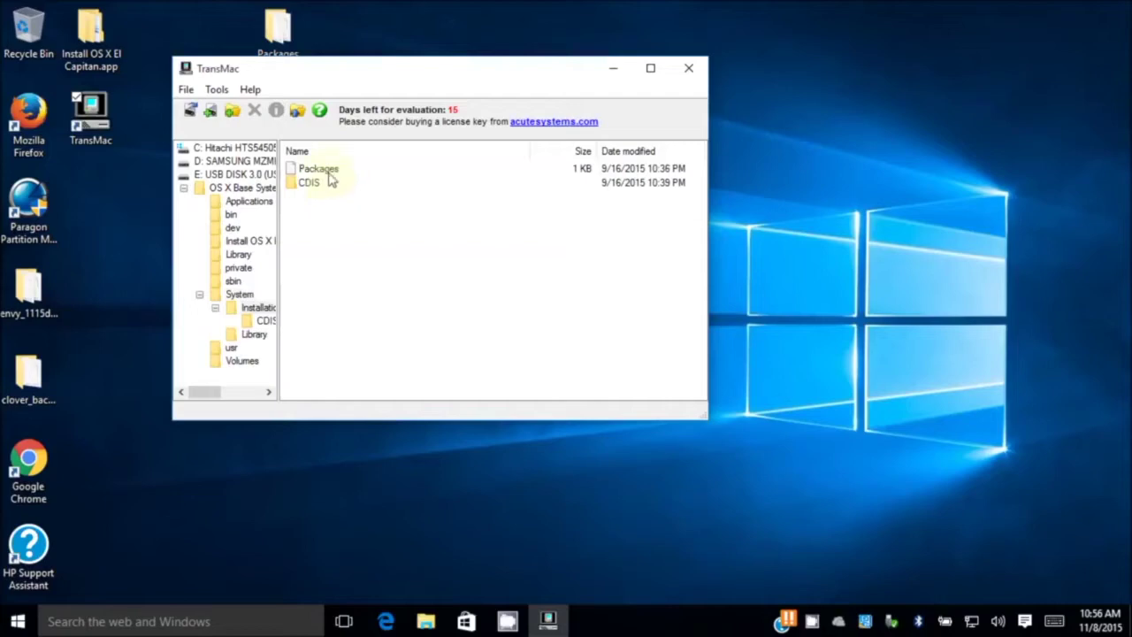
pyautogui.click(330, 176)
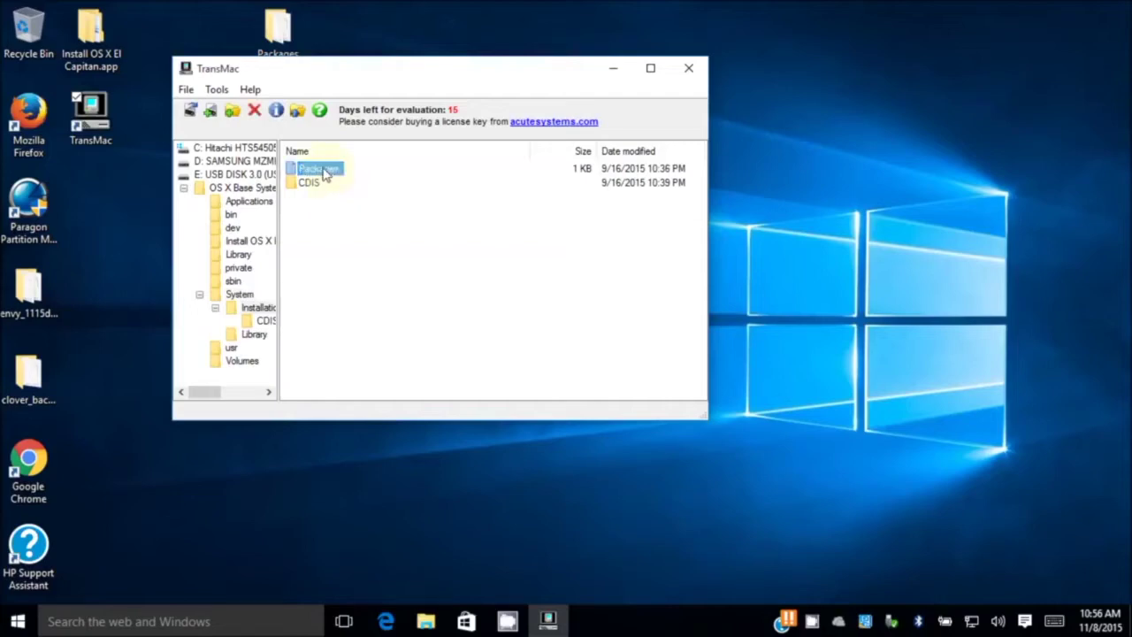
pyautogui.rightClick(329, 173)
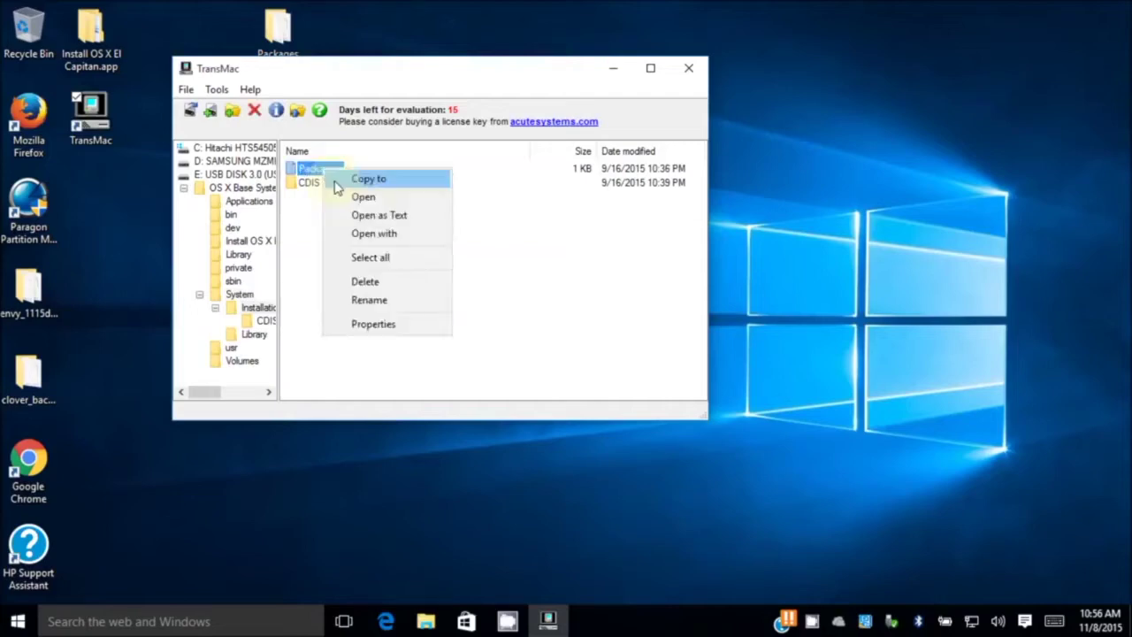
pyautogui.click(349, 281)
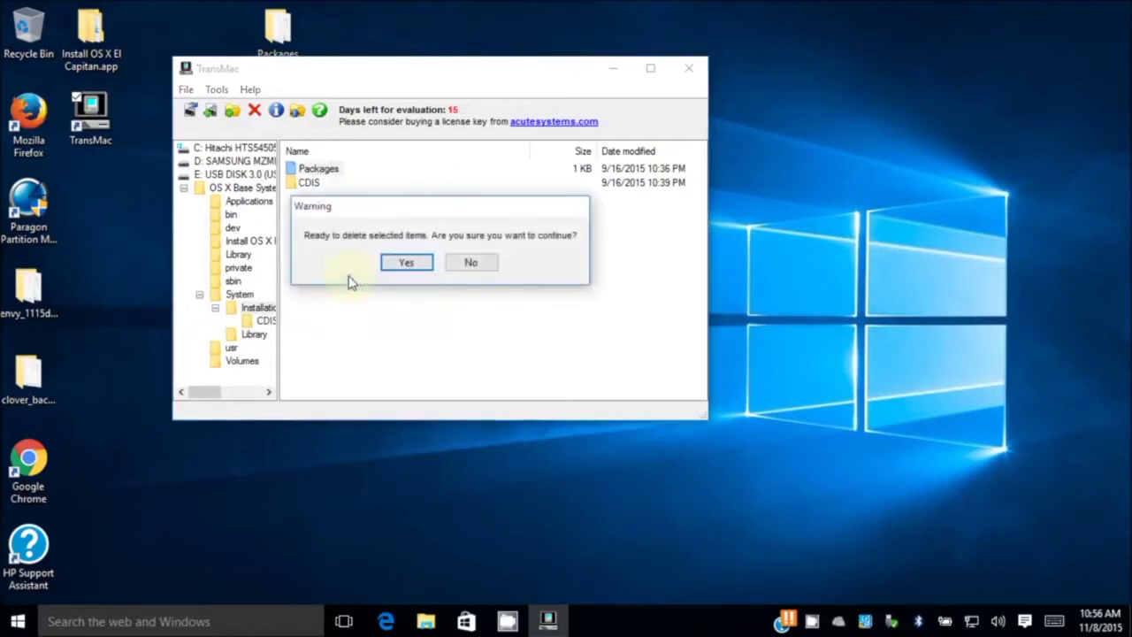
pyautogui.click(403, 265)
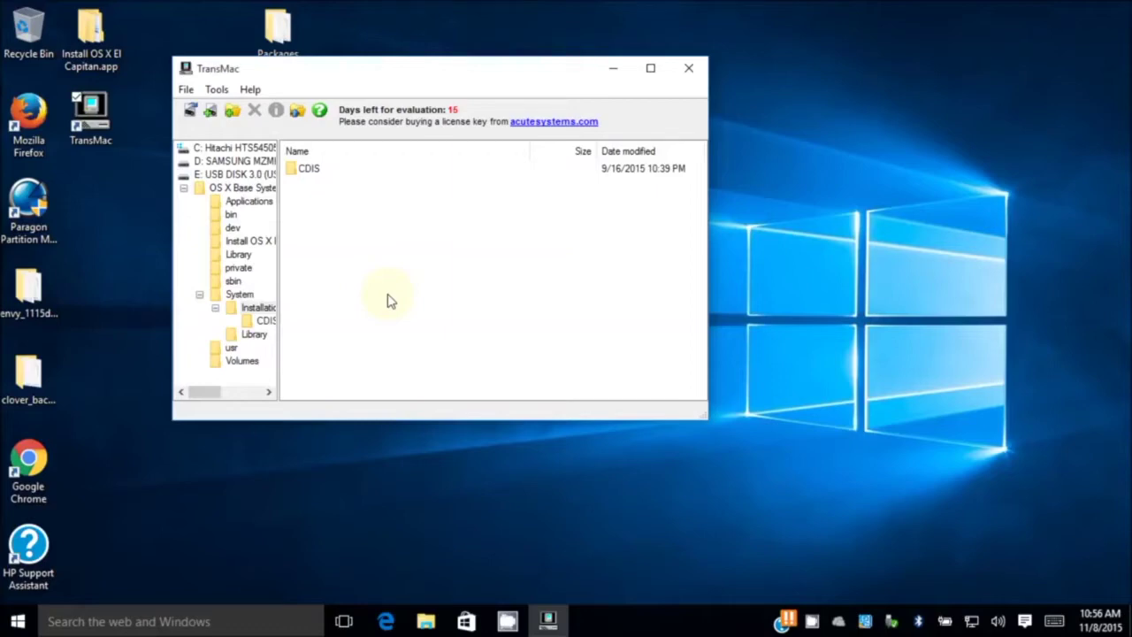
# Copy the Packages folder from the Desktop into System/Installation on the OS X Base System volume.
pyautogui.rightClick(390, 301)
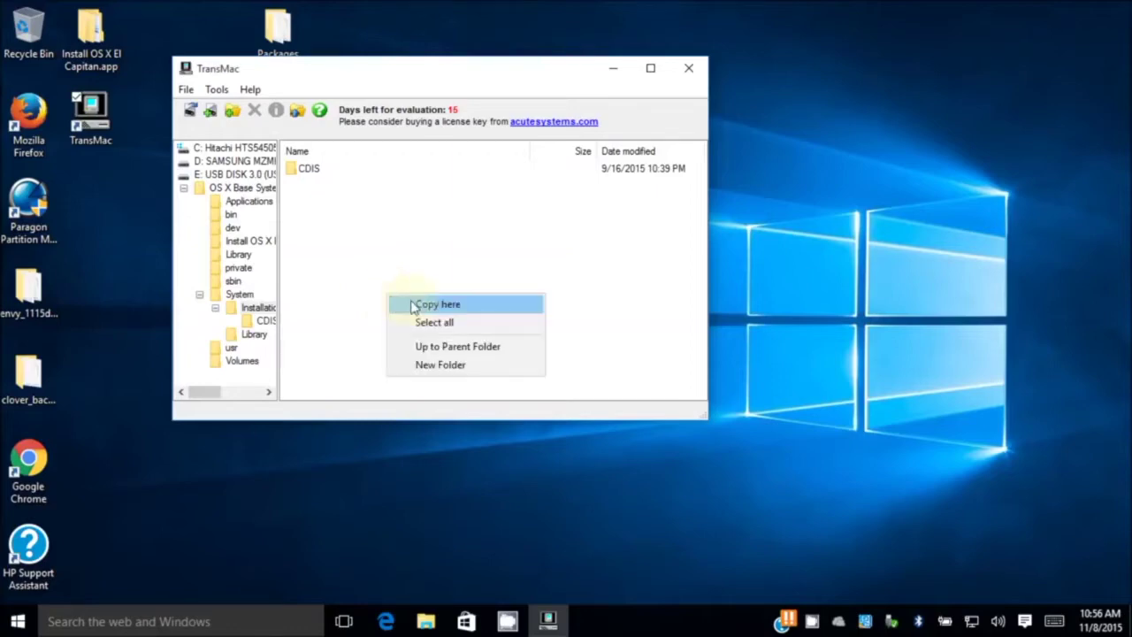
pyautogui.click(409, 304)
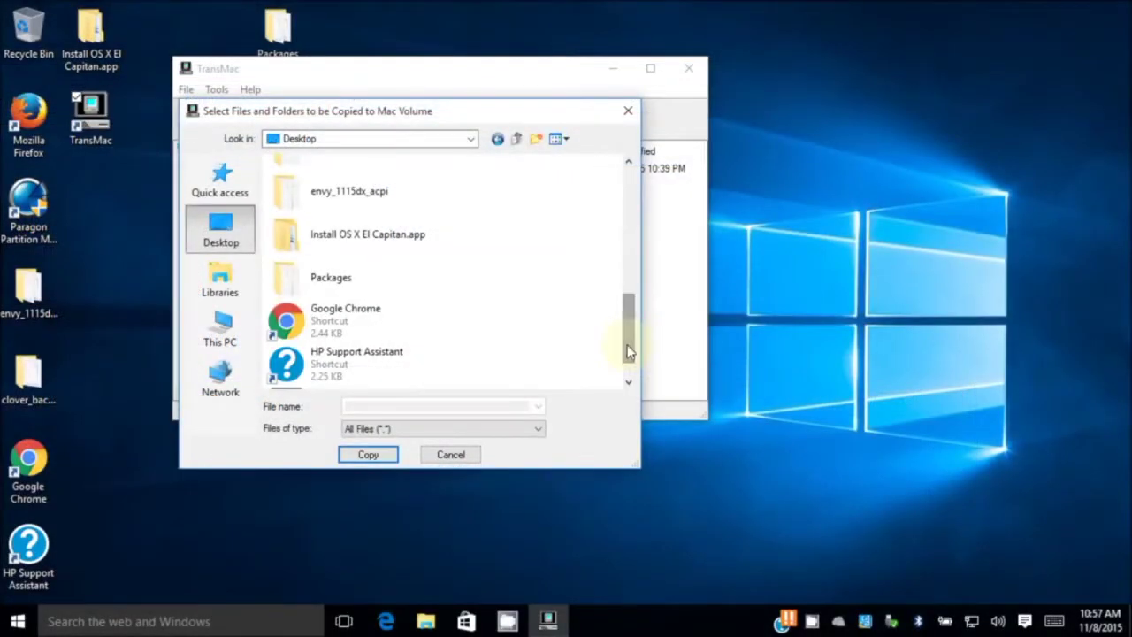
pyautogui.click(370, 283)
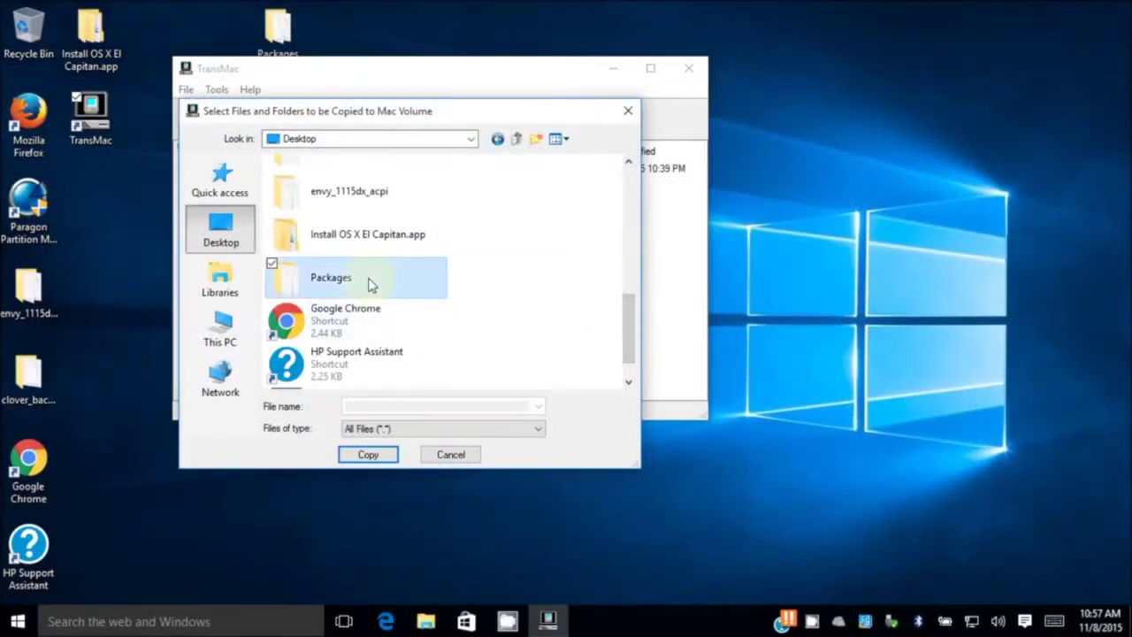
pyautogui.click(363, 456)
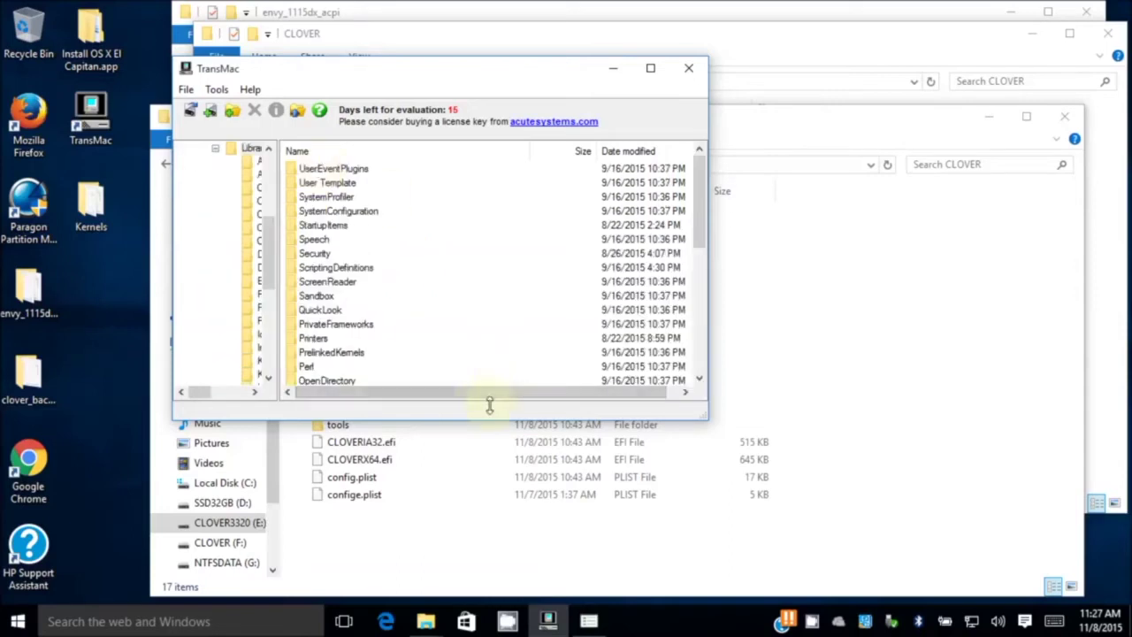
# Copy the Kernels folder from the Desktop into System/Library on the OS X Base System volume.
pyautogui.rightClick(537, 289)
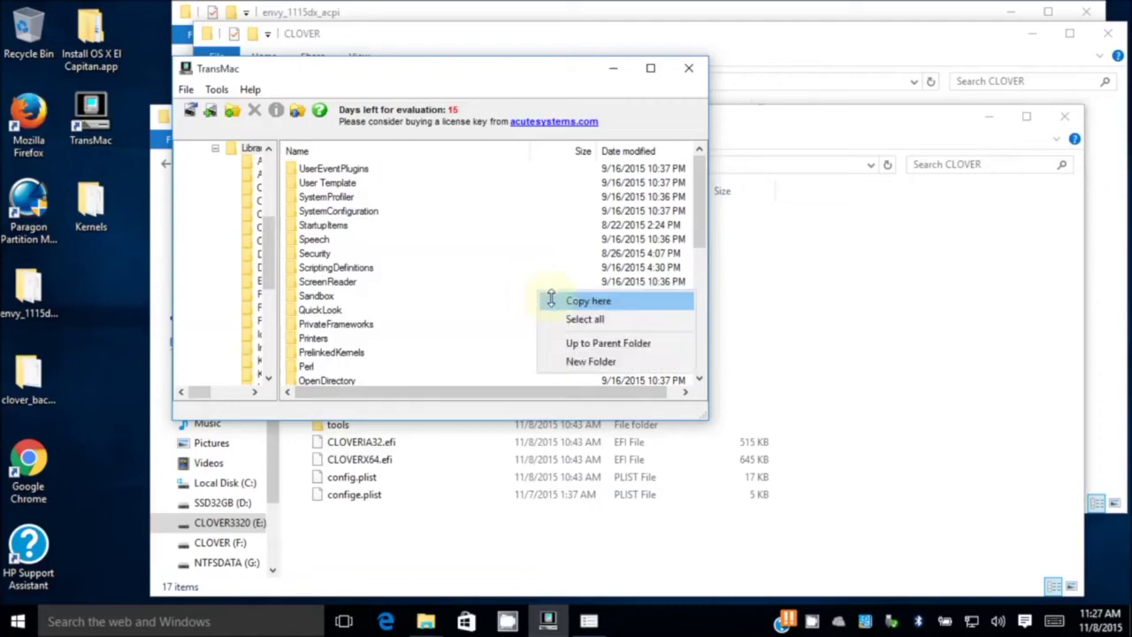
pyautogui.click(587, 301)
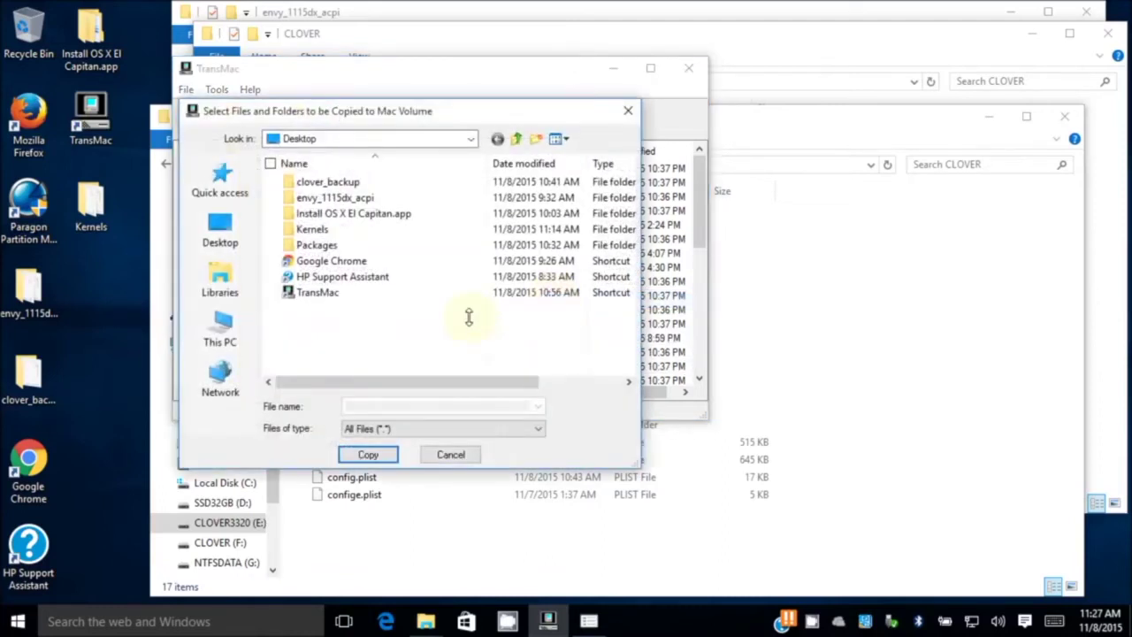
pyautogui.click(308, 230)
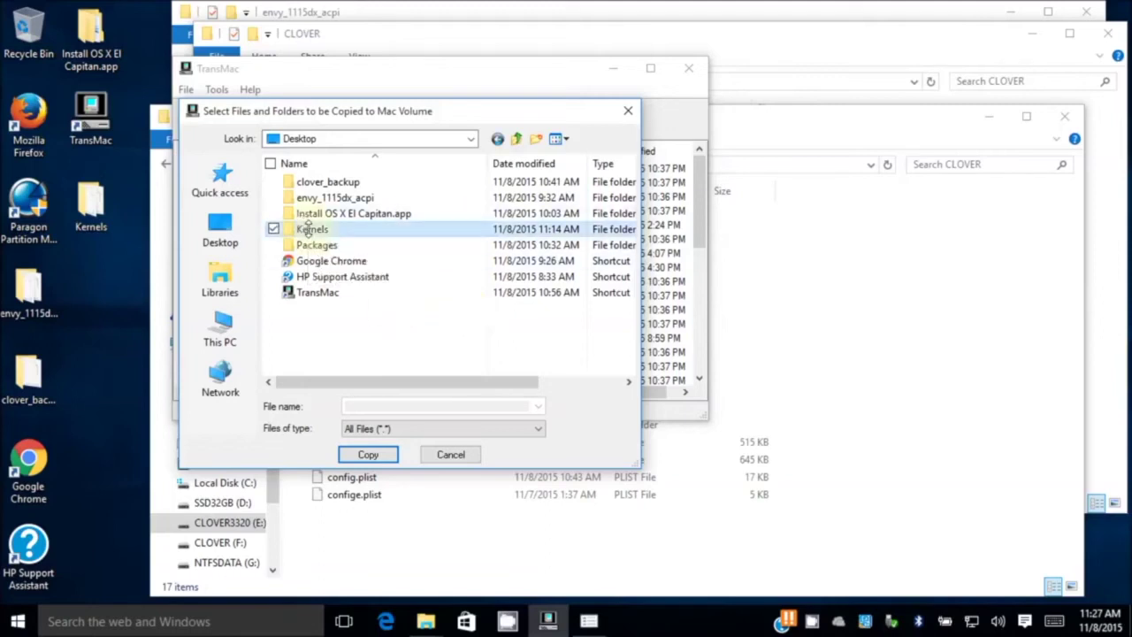
pyautogui.click(368, 453)
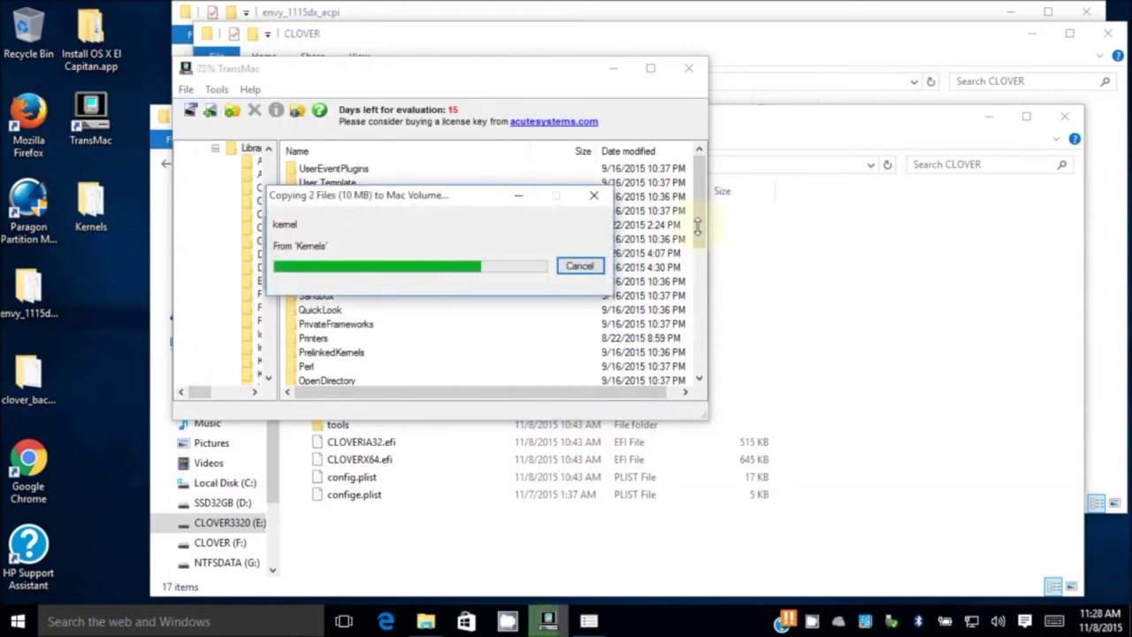
# Examine the contents of the copied Packages folder in System/Installation and the Kernels folder in System/Library.
pyautogui.scroll(-5, 697, 228)
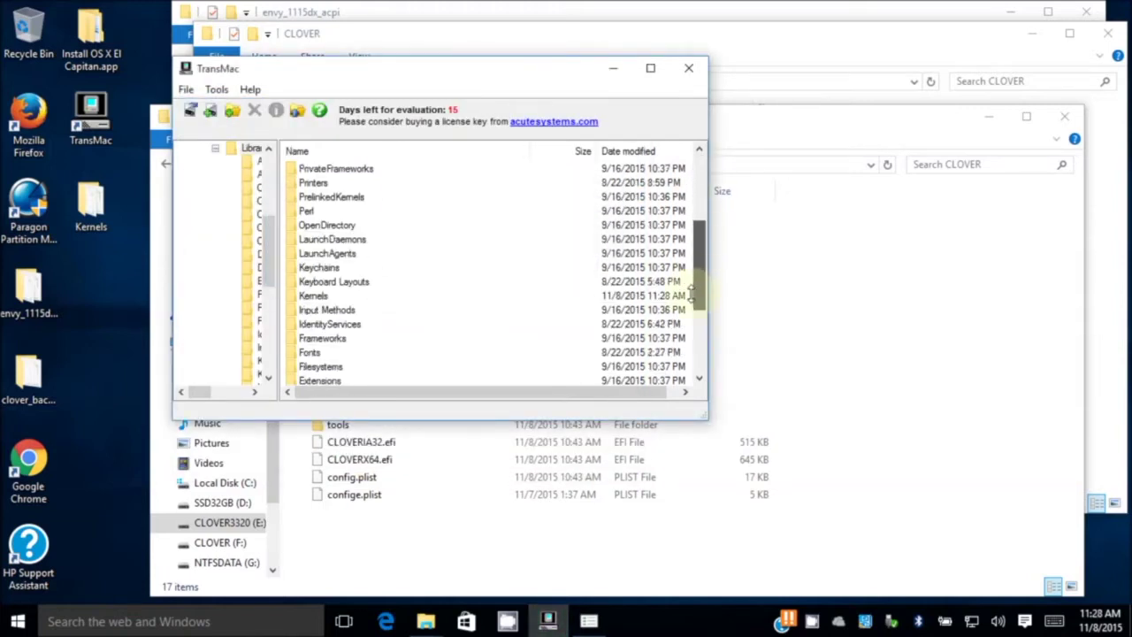
pyautogui.scroll(4, 686, 237)
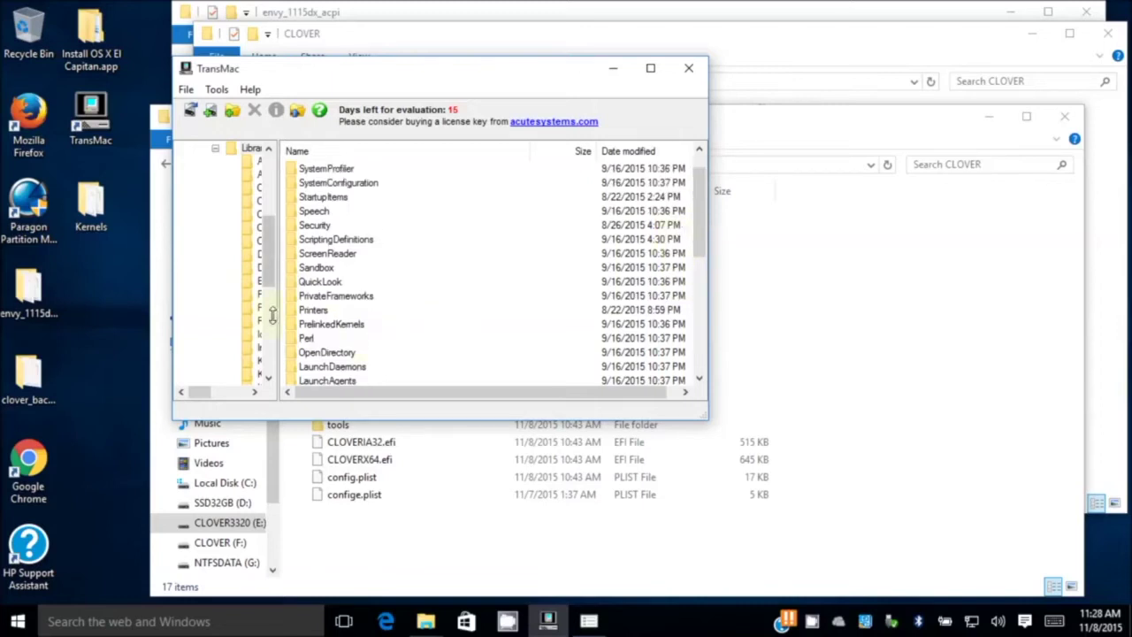
pyautogui.moveTo(276, 310); pyautogui.dragTo(341, 221)
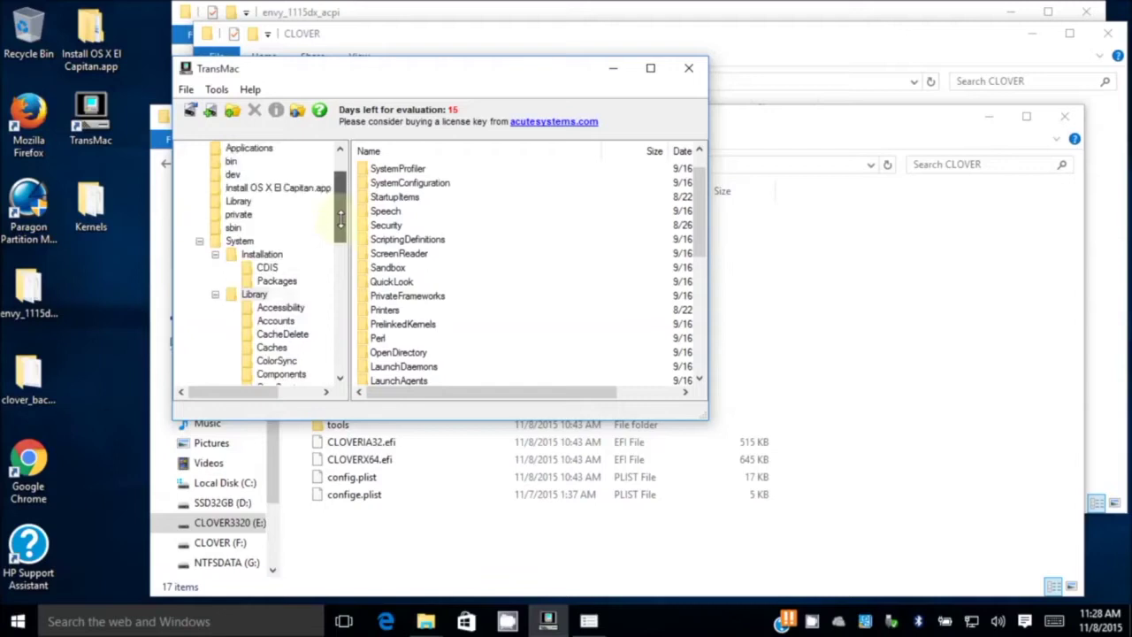
pyautogui.click(259, 283)
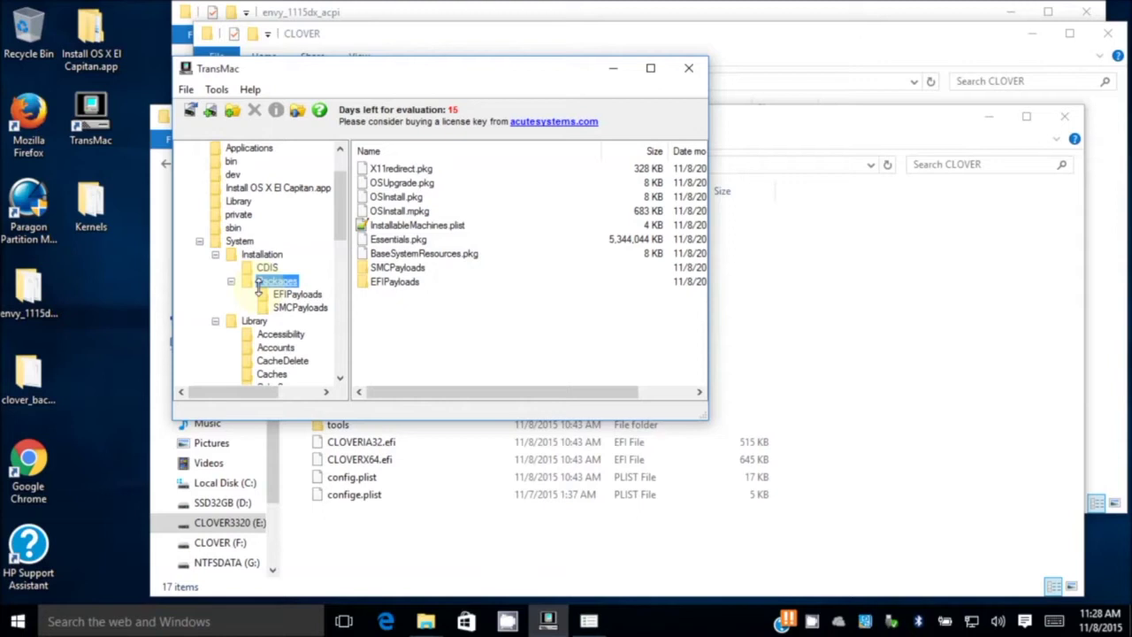
pyautogui.click(254, 320)
pyautogui.press('k')
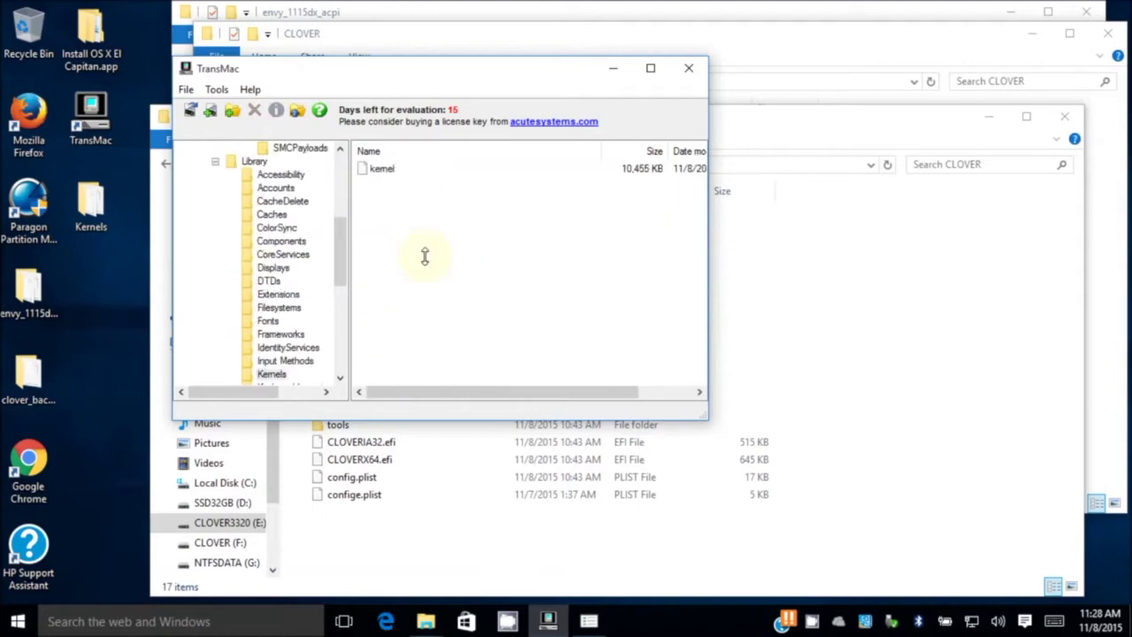
# Start a copy into the OS X Base System root and browse to OS X Install ESD under Install OS X El Capitan.app's Contents/SharedSupport.
pyautogui.scroll(5, 339, 230)
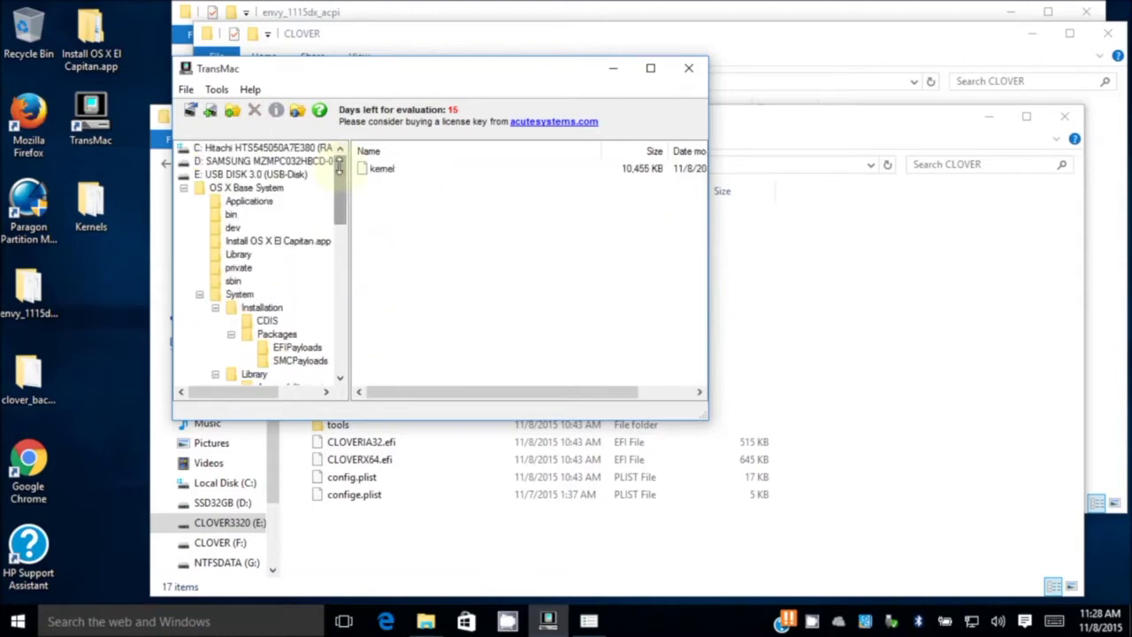
pyautogui.click(251, 188)
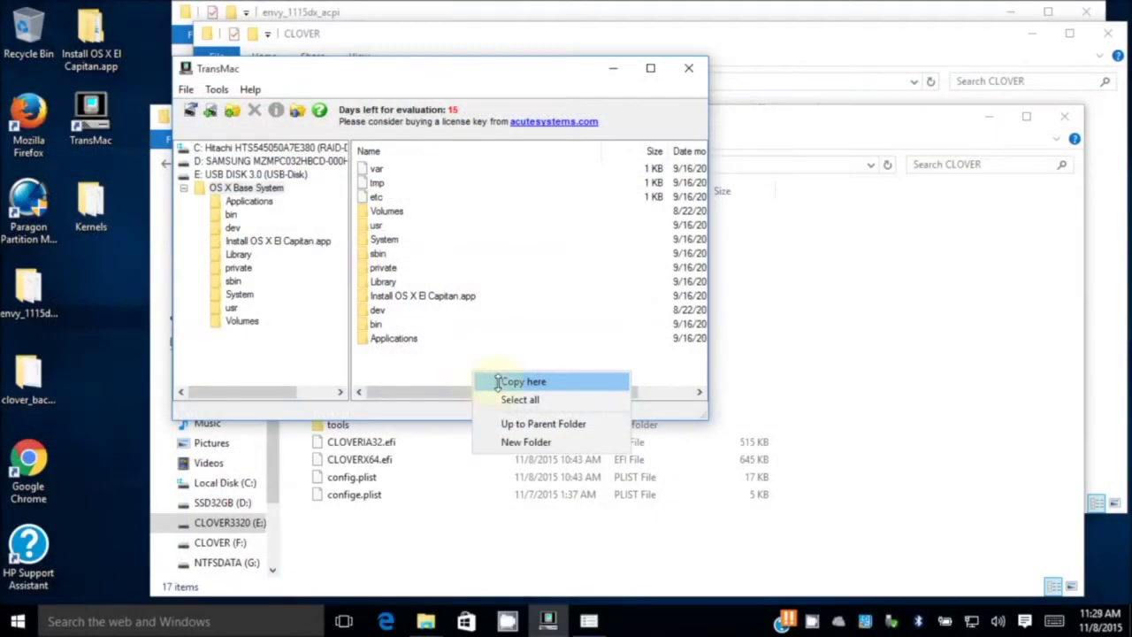
pyautogui.click(522, 381)
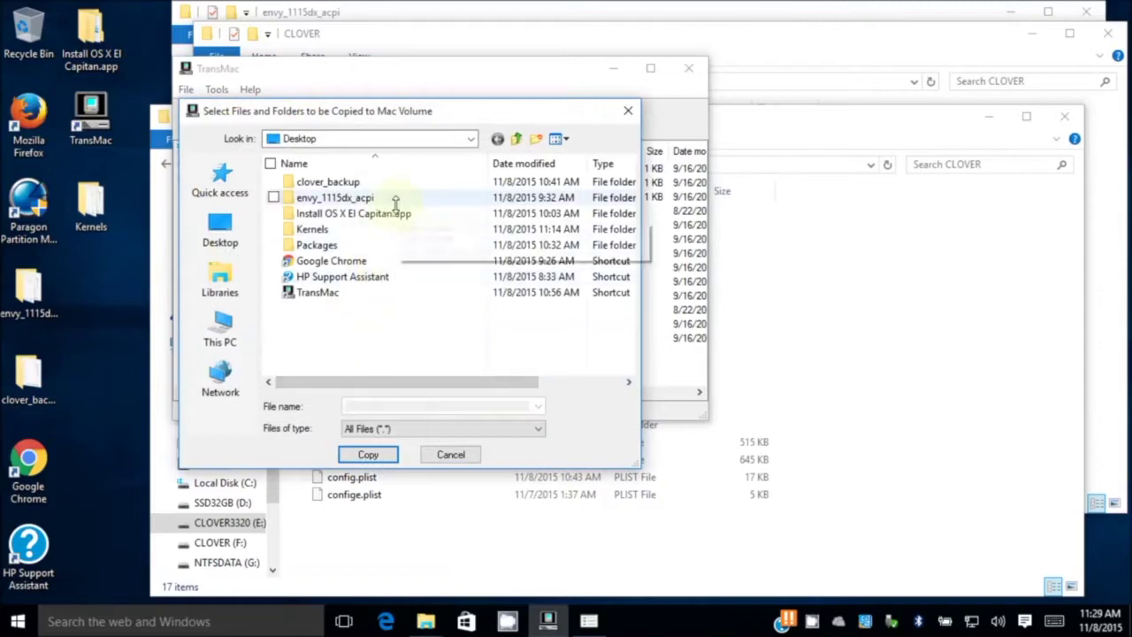
pyautogui.doubleClick(380, 215)
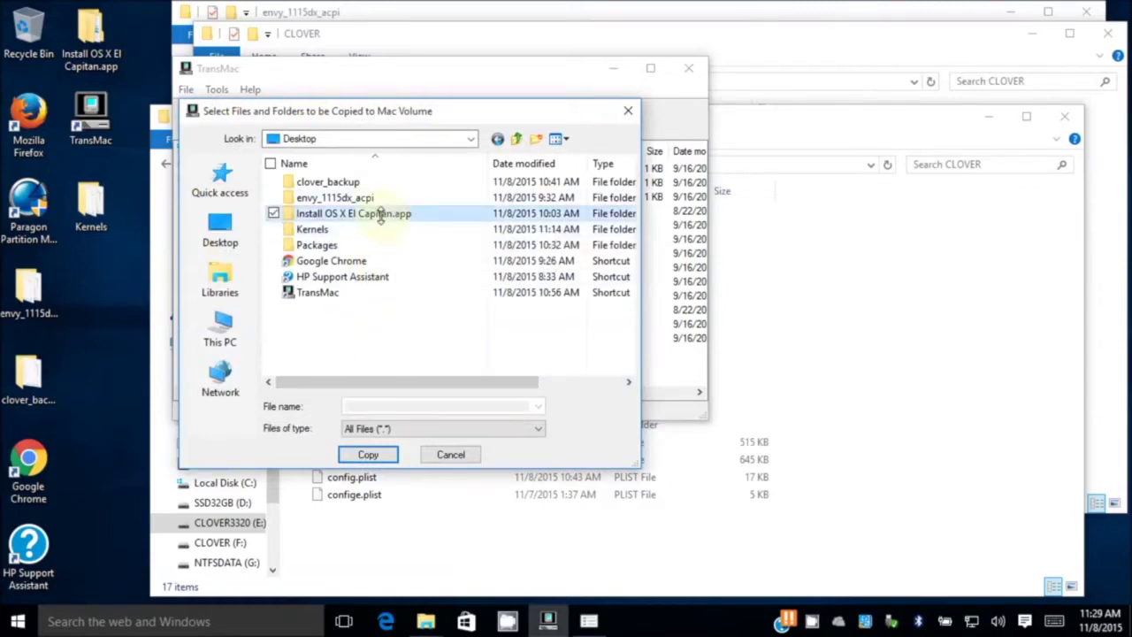
pyautogui.doubleClick(325, 179)
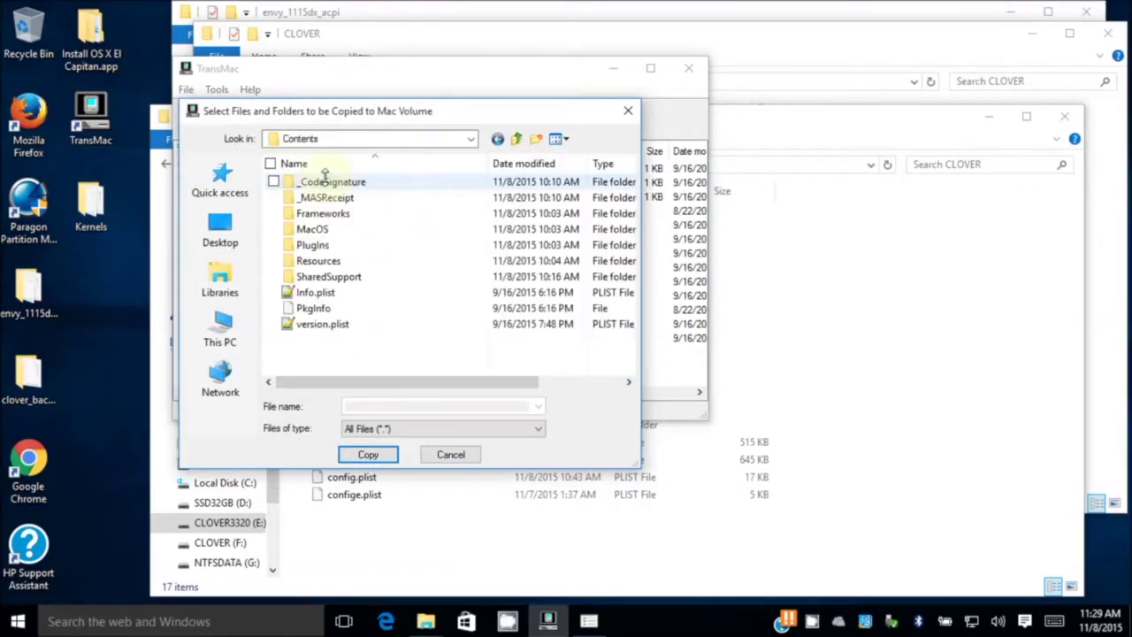
pyautogui.doubleClick(341, 277)
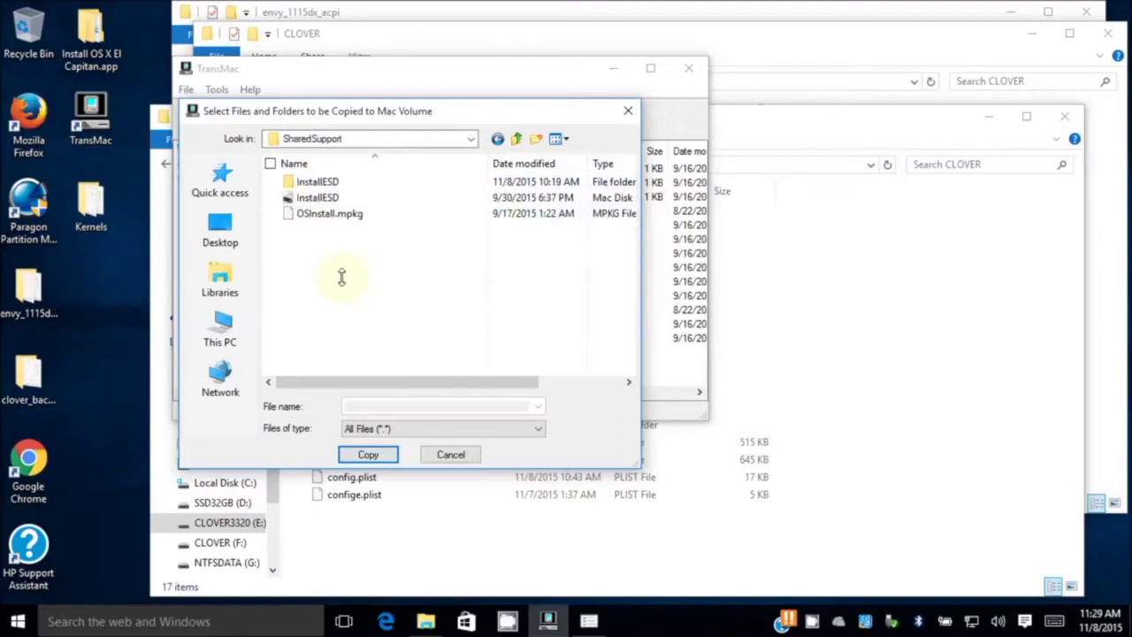
pyautogui.doubleClick(323, 182)
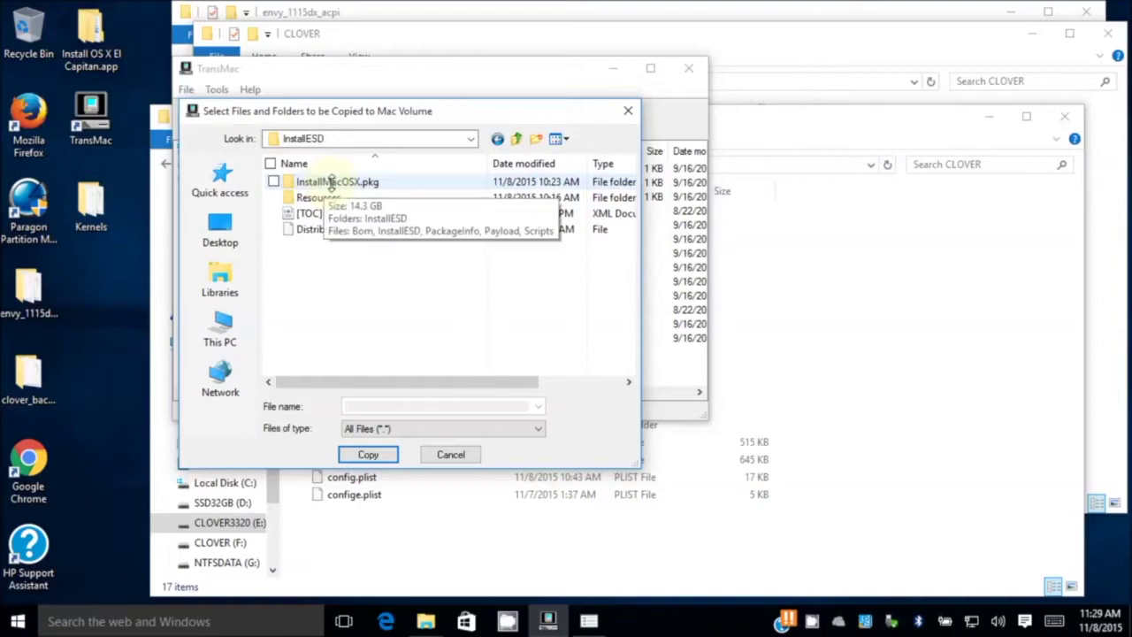
pyautogui.doubleClick(331, 181)
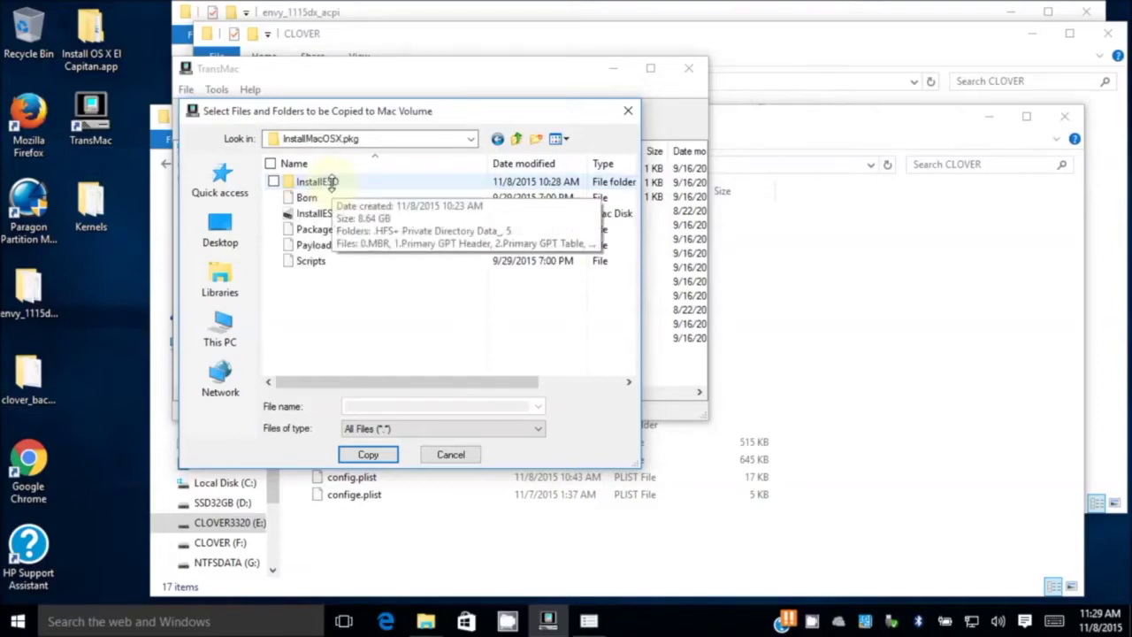
pyautogui.doubleClick(331, 181)
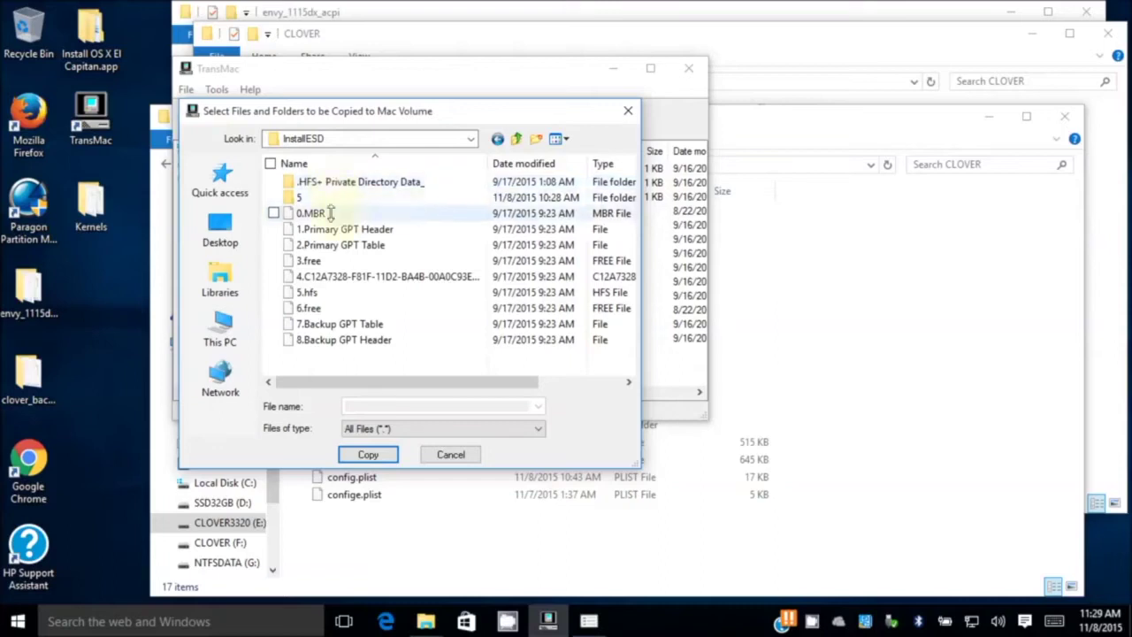
pyautogui.doubleClick(323, 197)
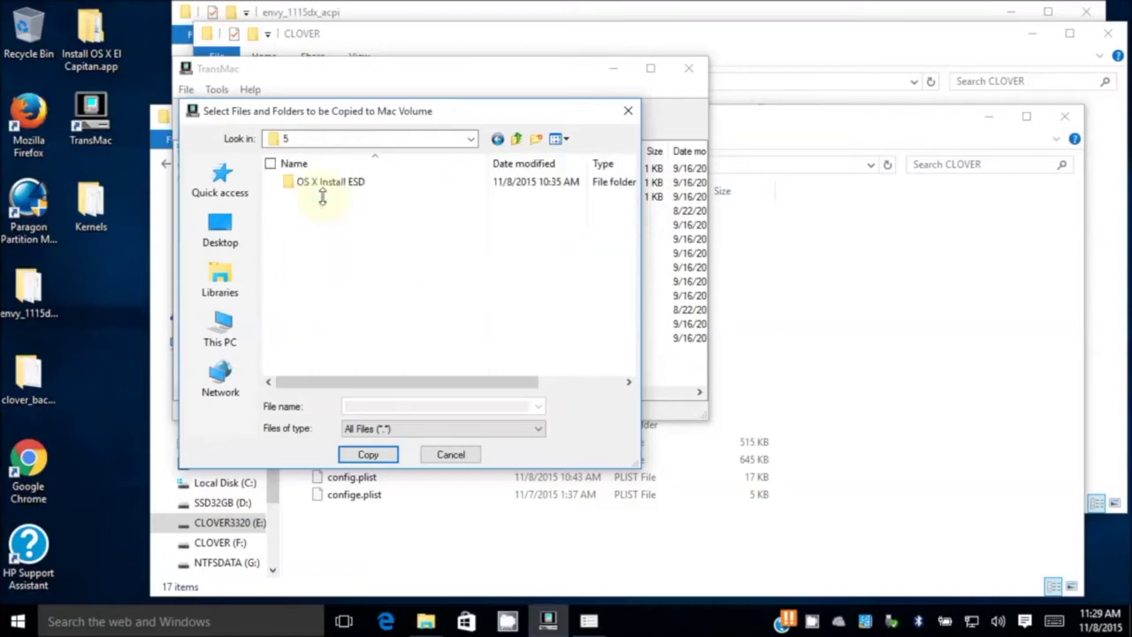
pyautogui.doubleClick(340, 182)
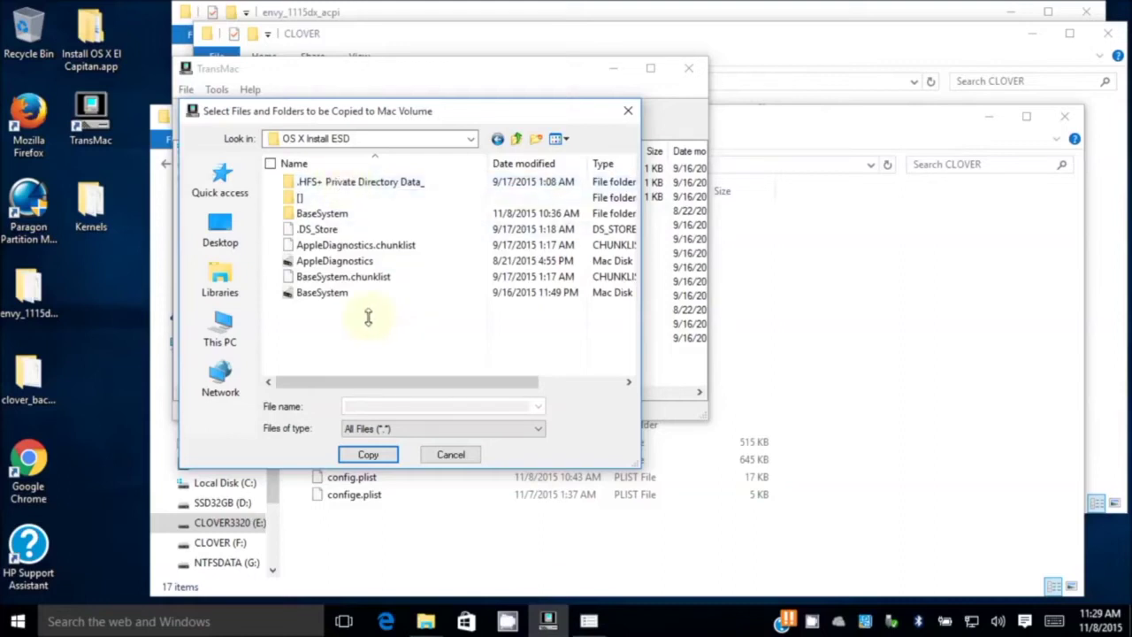
# Copy AppleDiagnostics.chunklist, the AppleDiagnostics disk image, BaseSystem.chunklist and the BaseSystem disk image into the OS X Base System root.
pyautogui.click(379, 244)
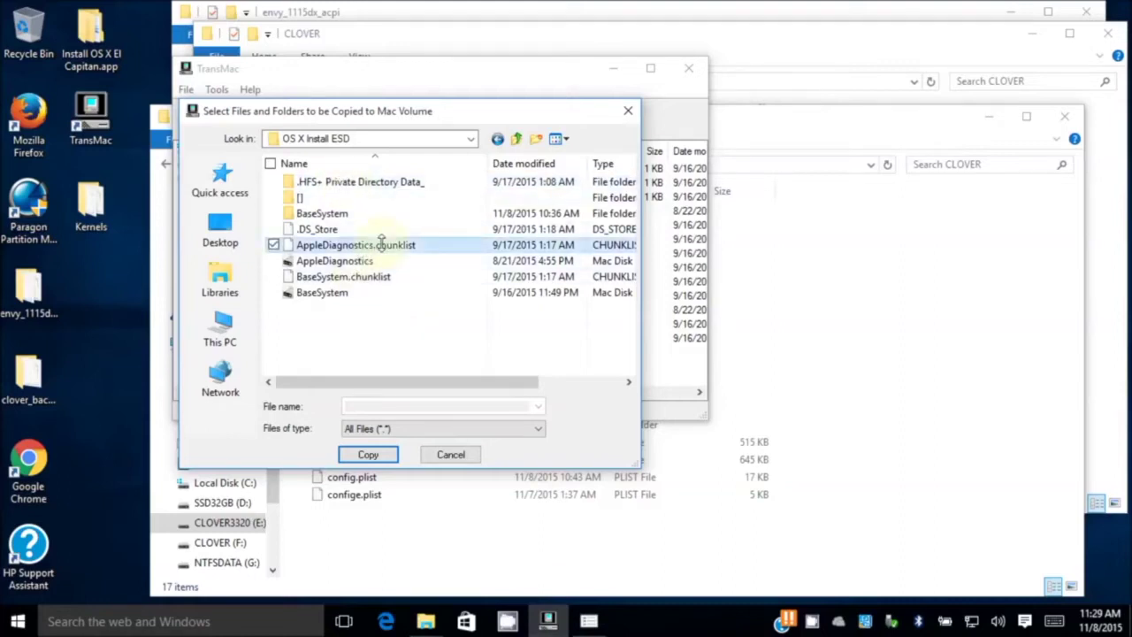
pyautogui.click(273, 260)
pyautogui.click(274, 276)
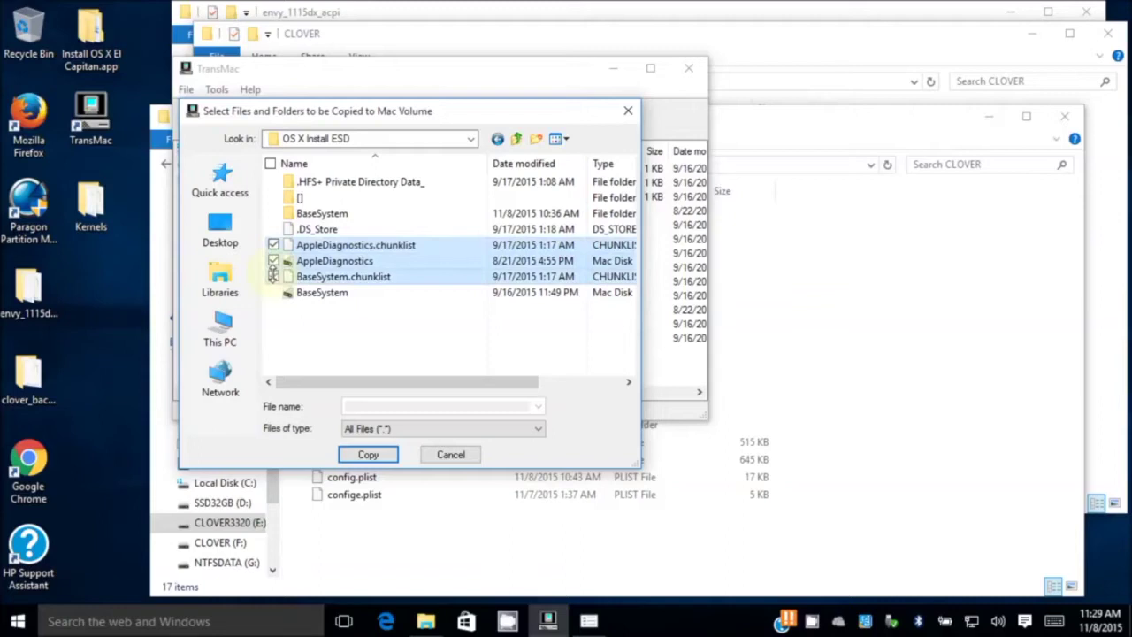
pyautogui.click(273, 292)
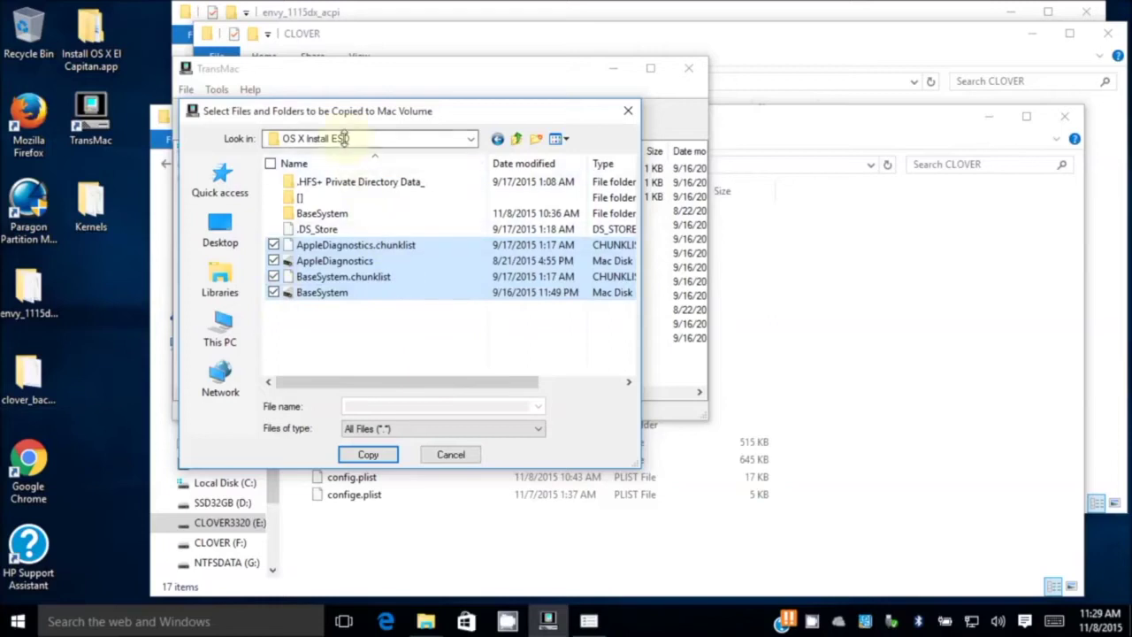
pyautogui.click(370, 455)
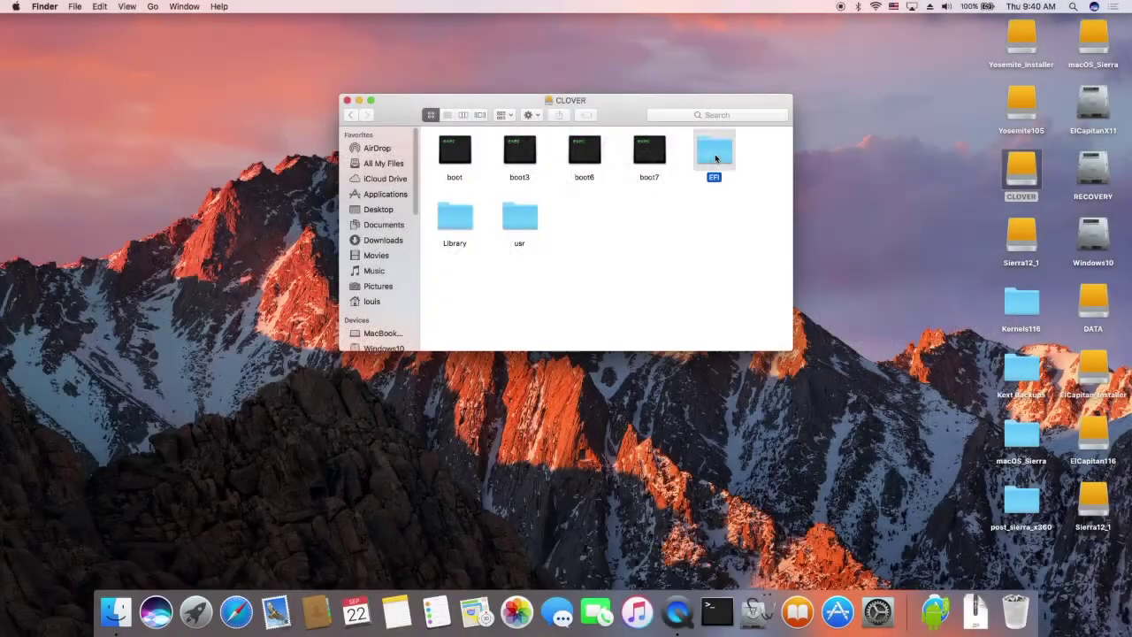
# Examine the kexts in EFI/CLOVER/kexts/10.12 on the CLOVER volume, then return to the CLOVER folder.
pyautogui.doubleClick(716, 158)
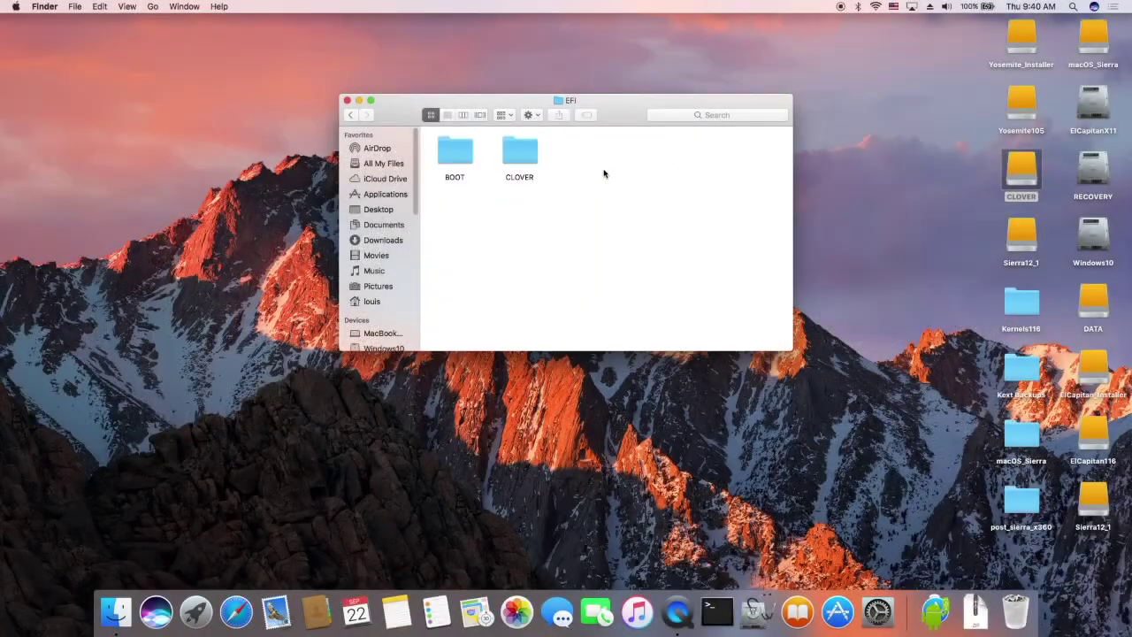
pyautogui.doubleClick(520, 152)
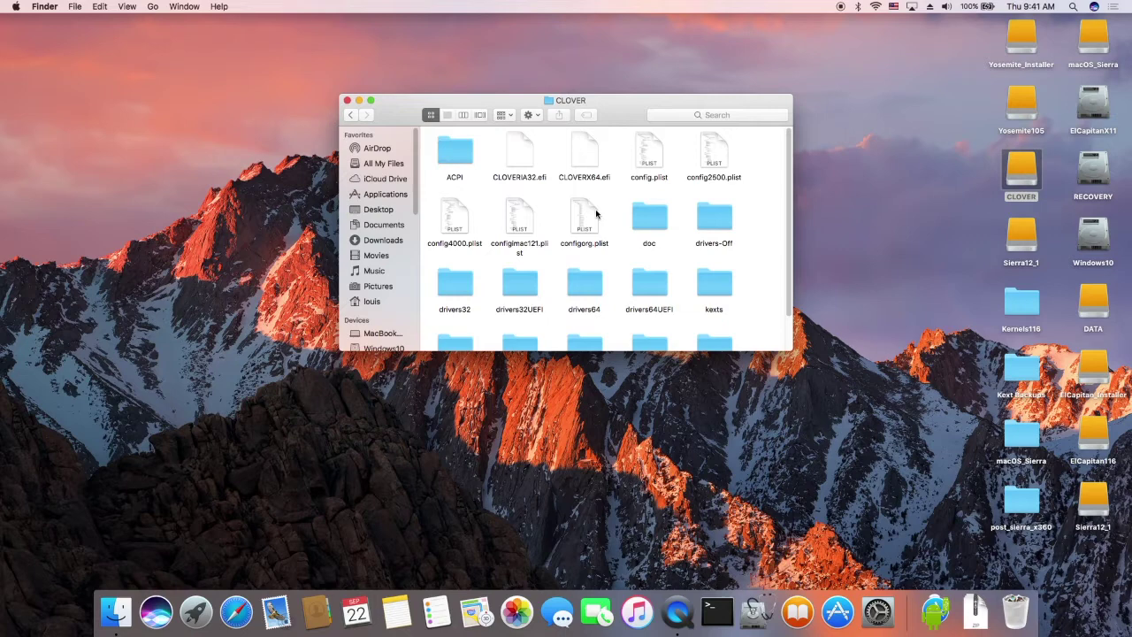
pyautogui.scroll(-2, 597, 213)
pyautogui.doubleClick(713, 245)
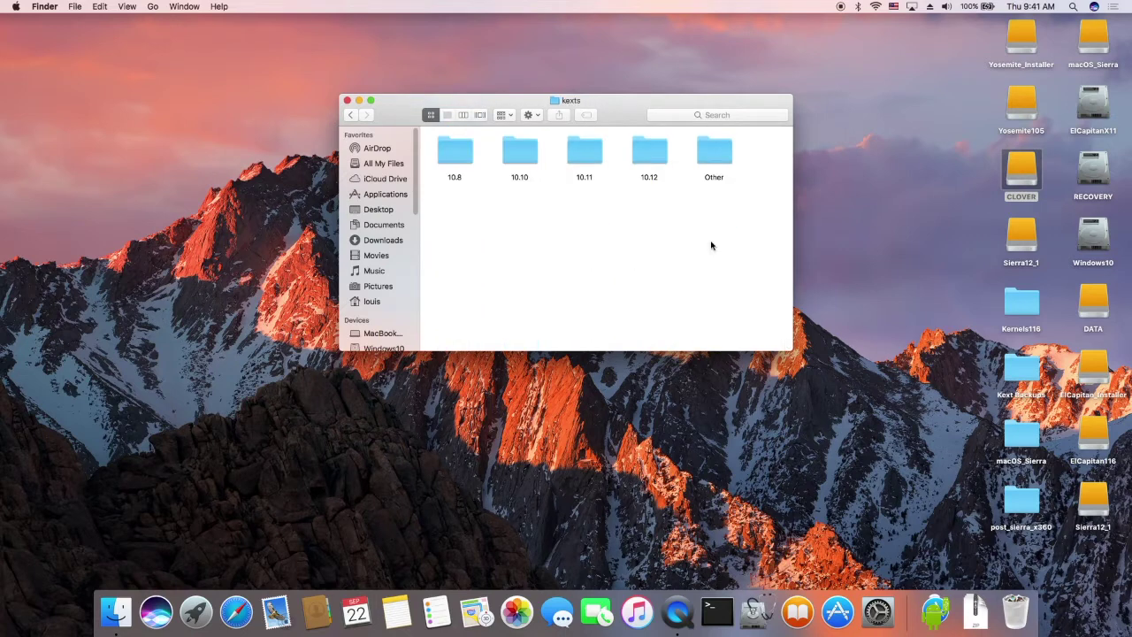
pyautogui.doubleClick(652, 160)
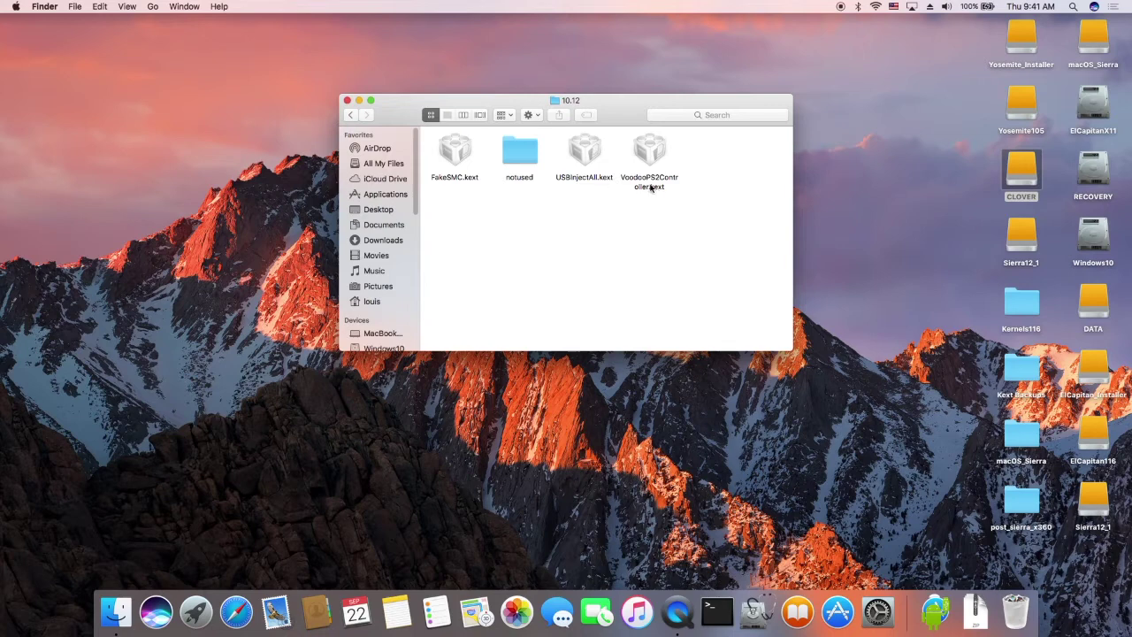
pyautogui.click(351, 116)
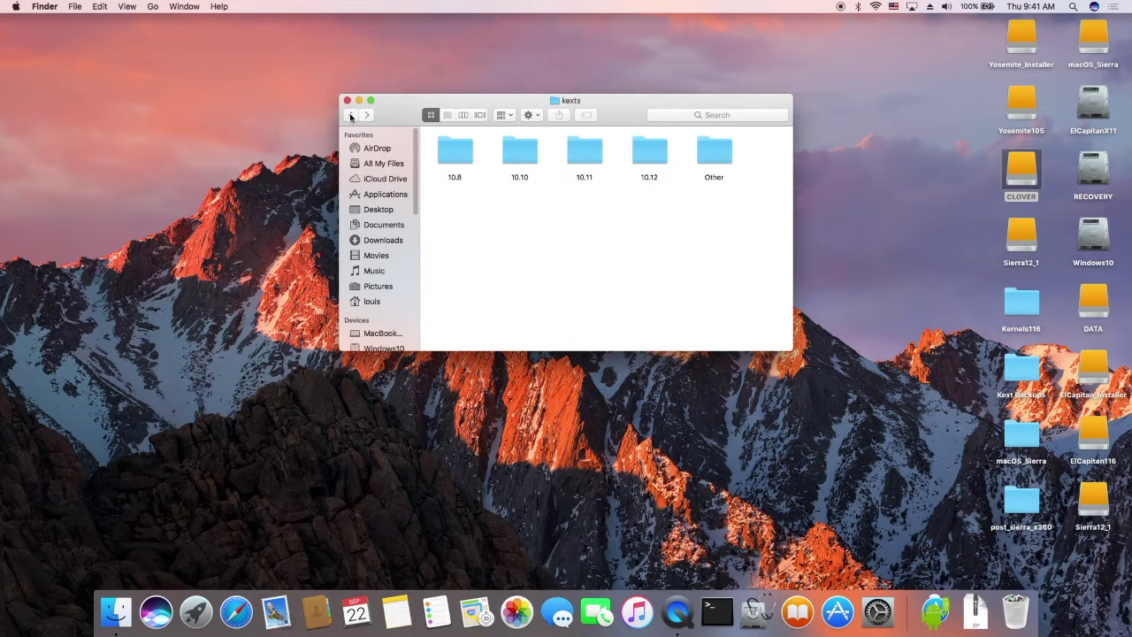
pyautogui.click(351, 116)
# Examine the AML files in the patched4000 folder under CLOVER's ACPI folder.
pyautogui.scroll(2, 460, 181)
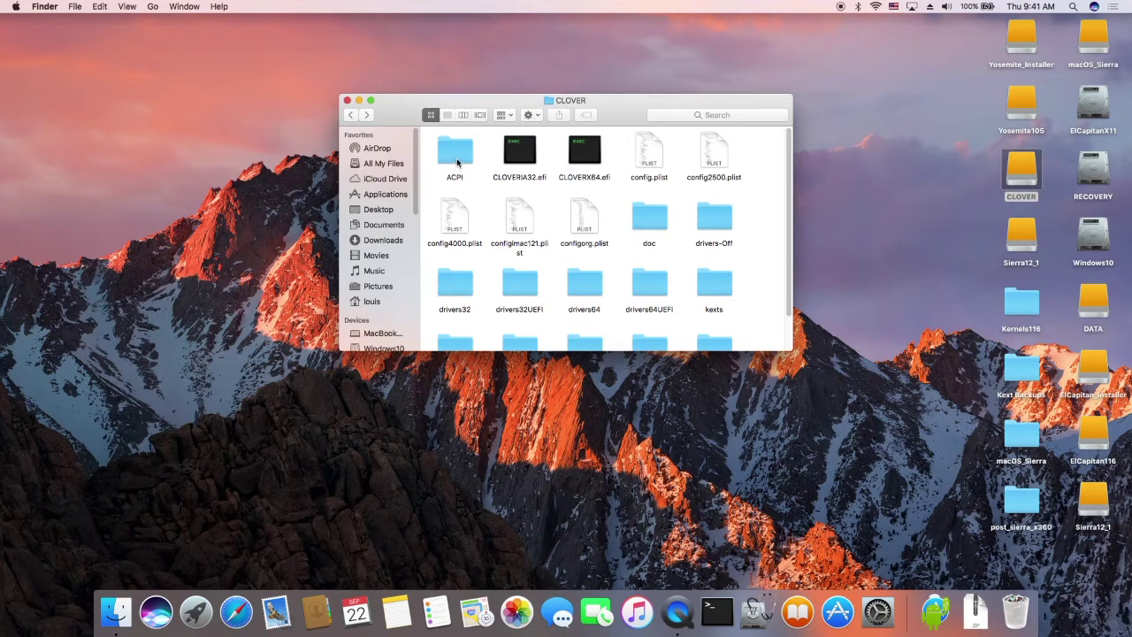
pyautogui.doubleClick(457, 162)
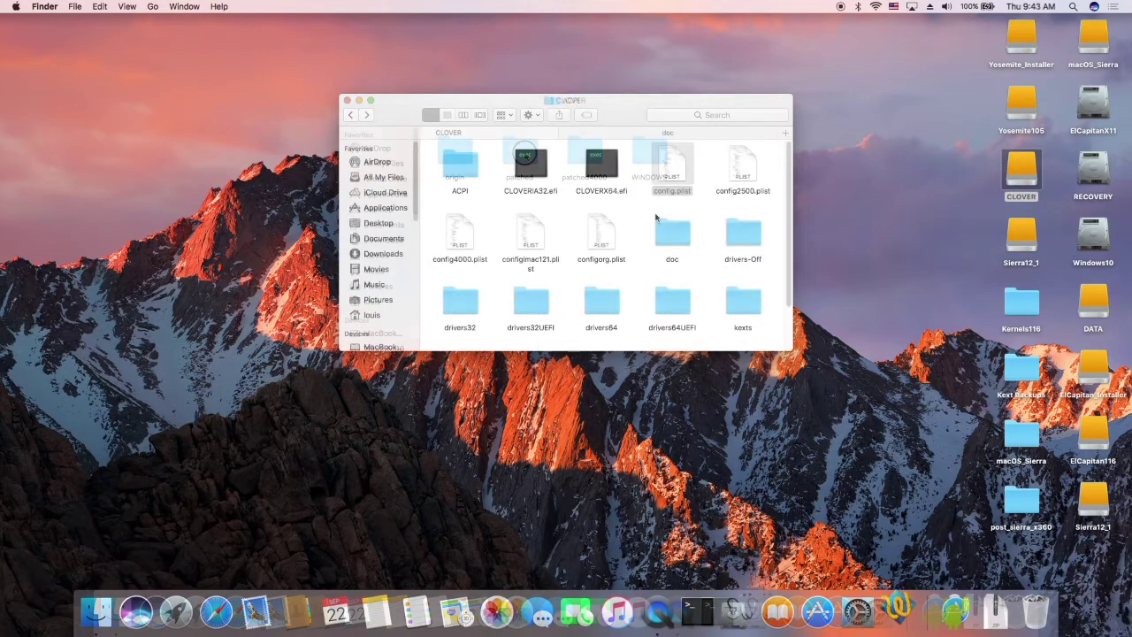
pyautogui.moveTo(632, 101); pyautogui.dragTo(935, 92)
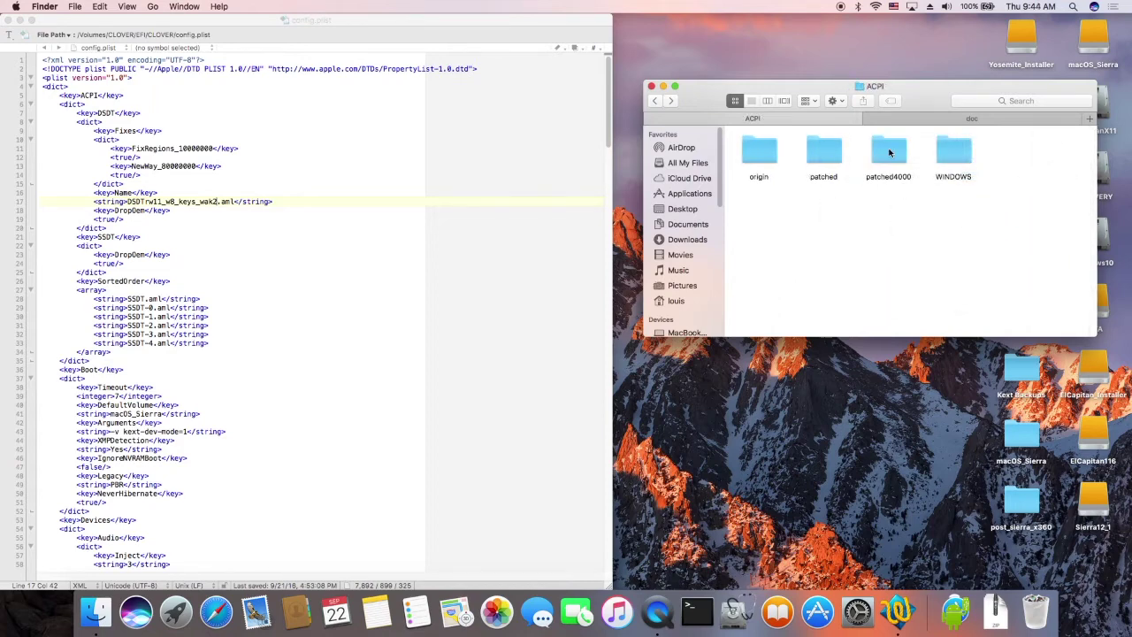
pyautogui.doubleClick(889, 153)
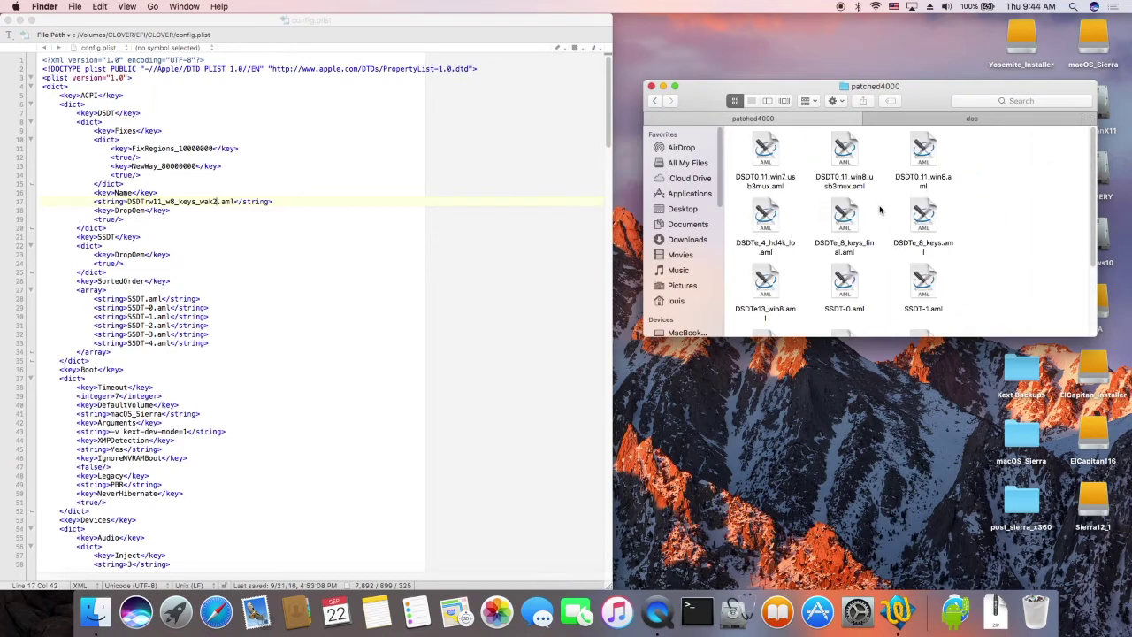
pyautogui.click(653, 102)
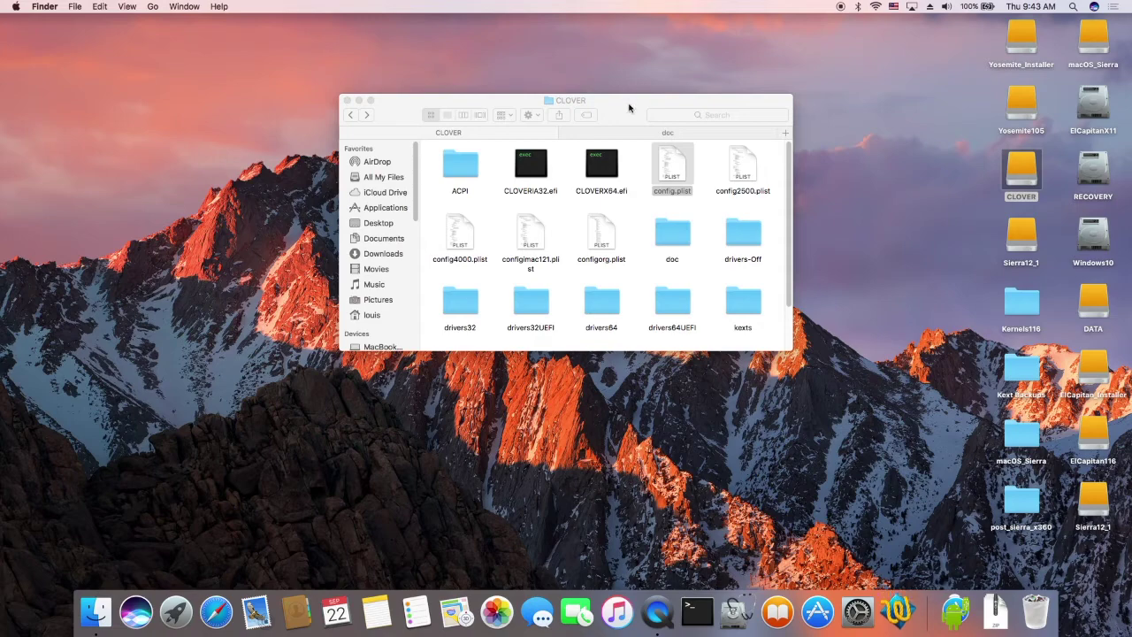
# Open config.plist alongside the CLOVER folder window and examine the folder's alternative config2500.plist and config4000.plist files.
pyautogui.moveTo(629, 106); pyautogui.dragTo(933, 92)
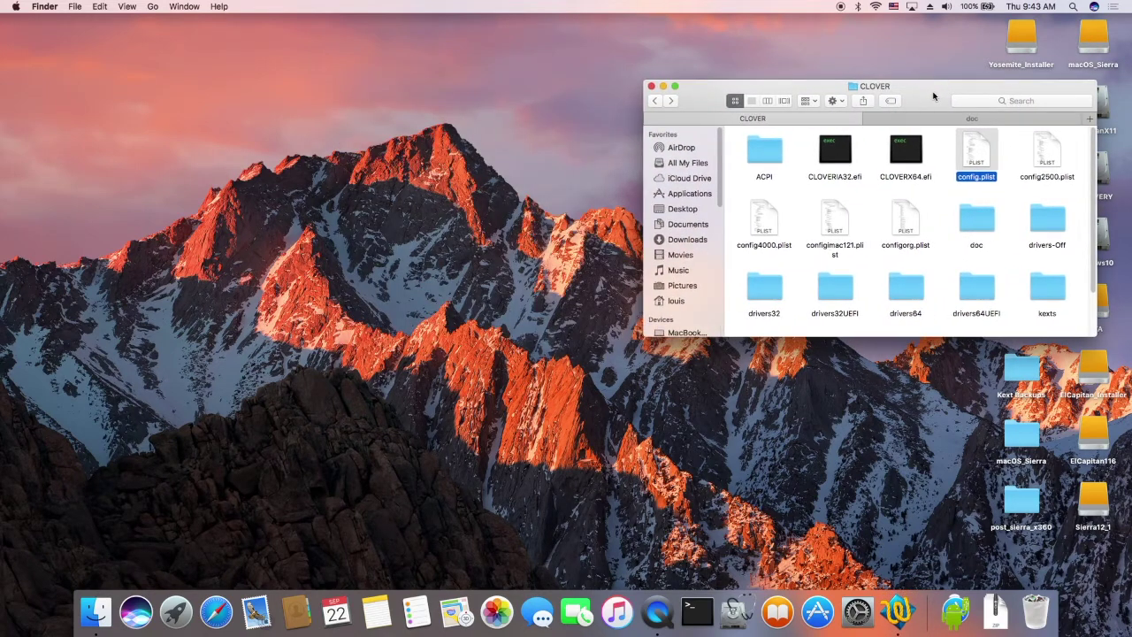
pyautogui.doubleClick(982, 147)
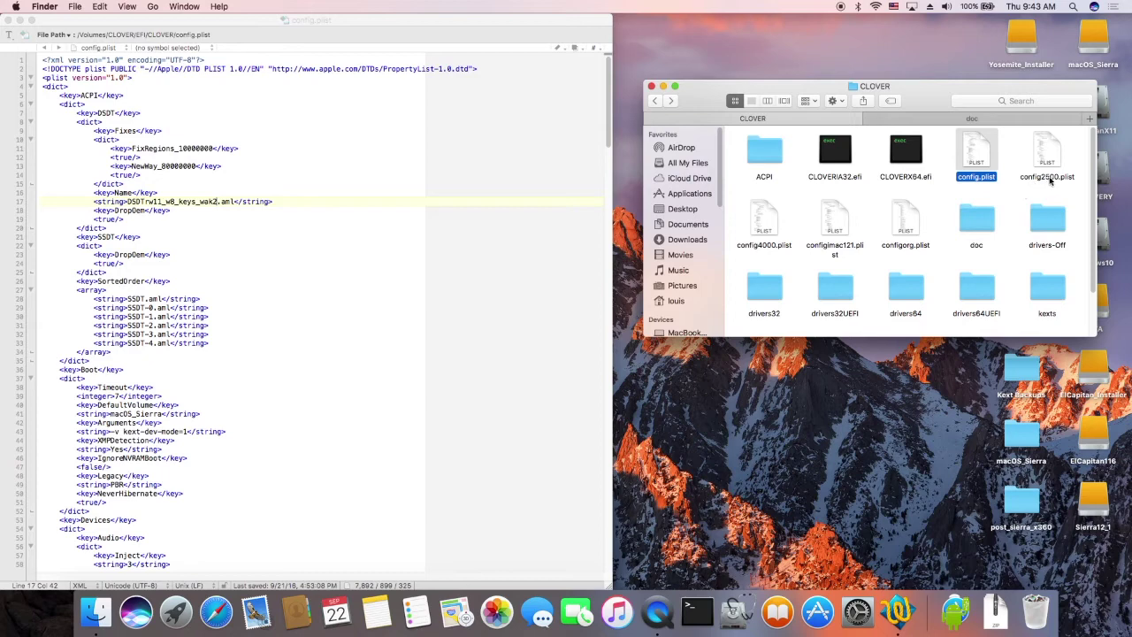
pyautogui.click(1050, 181)
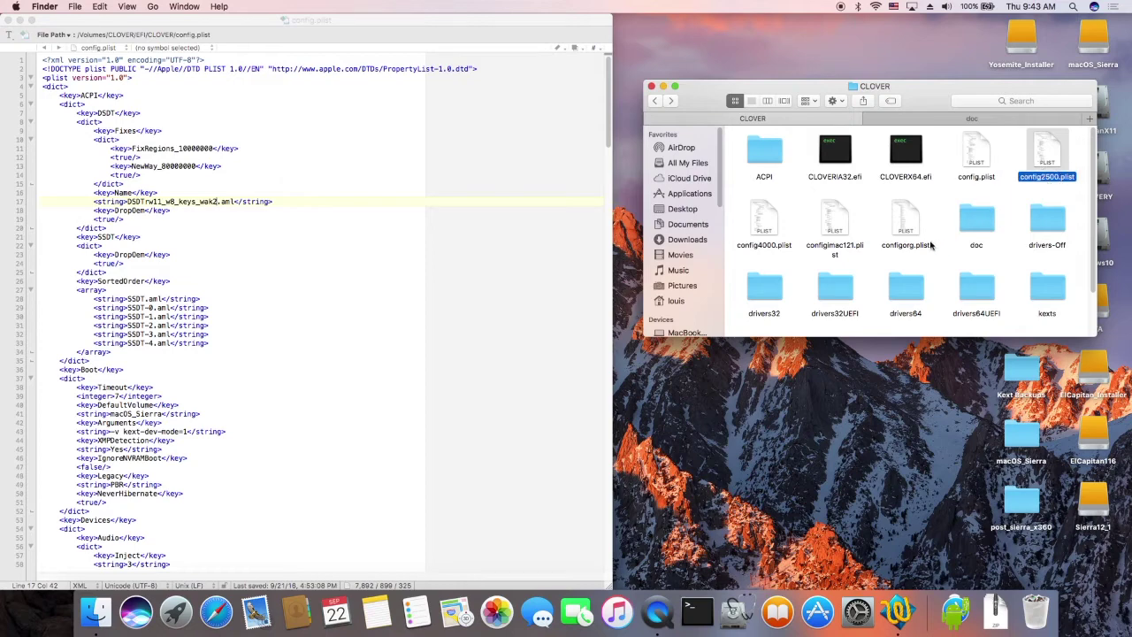
pyautogui.click(772, 247)
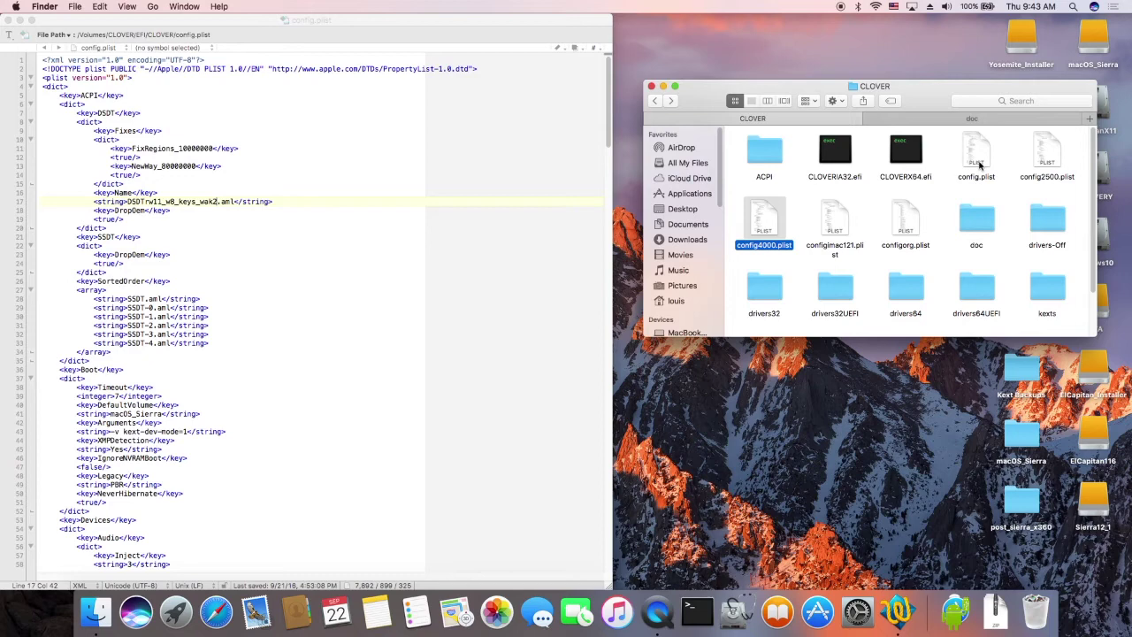
pyautogui.scroll(-2, 934, 205)
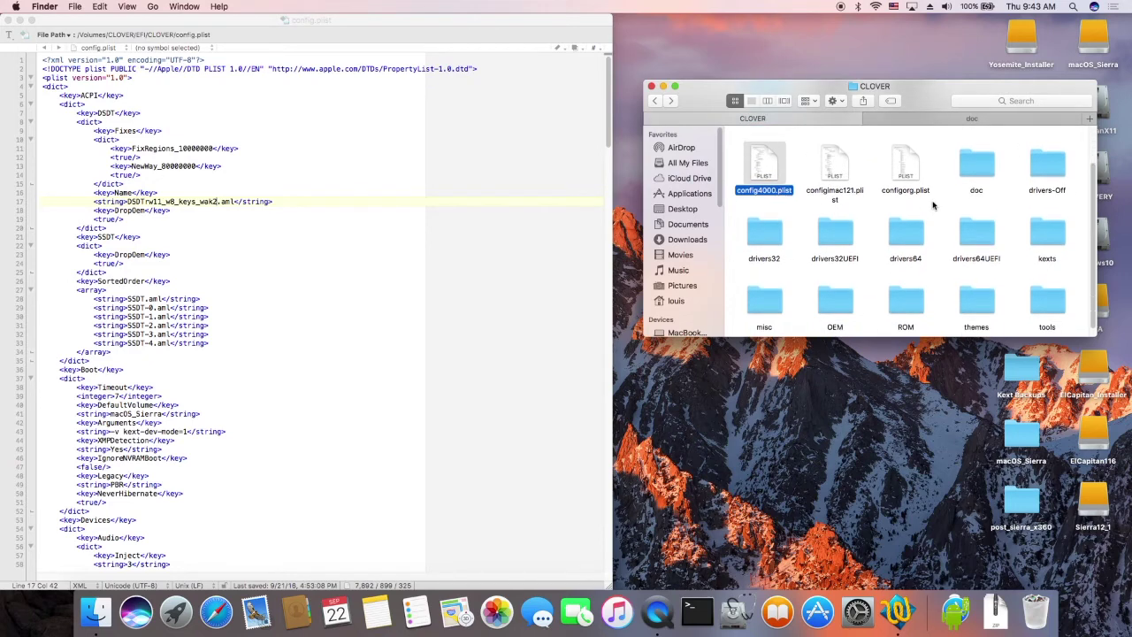
pyautogui.scroll(2, 933, 206)
pyautogui.scroll(-2, 933, 205)
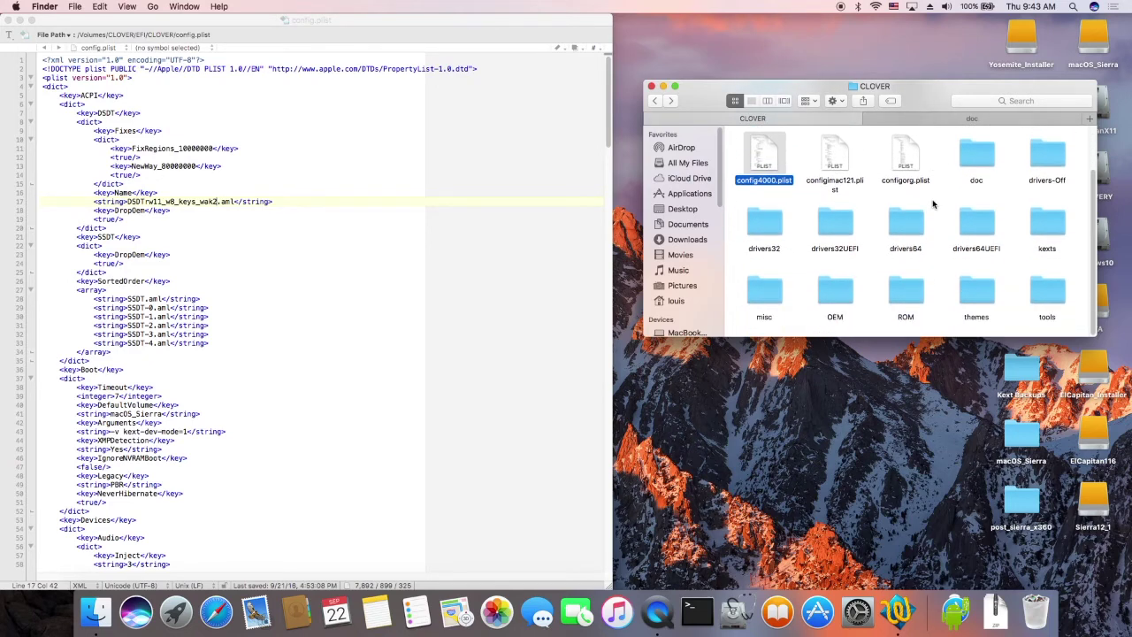
pyautogui.scroll(2, 934, 206)
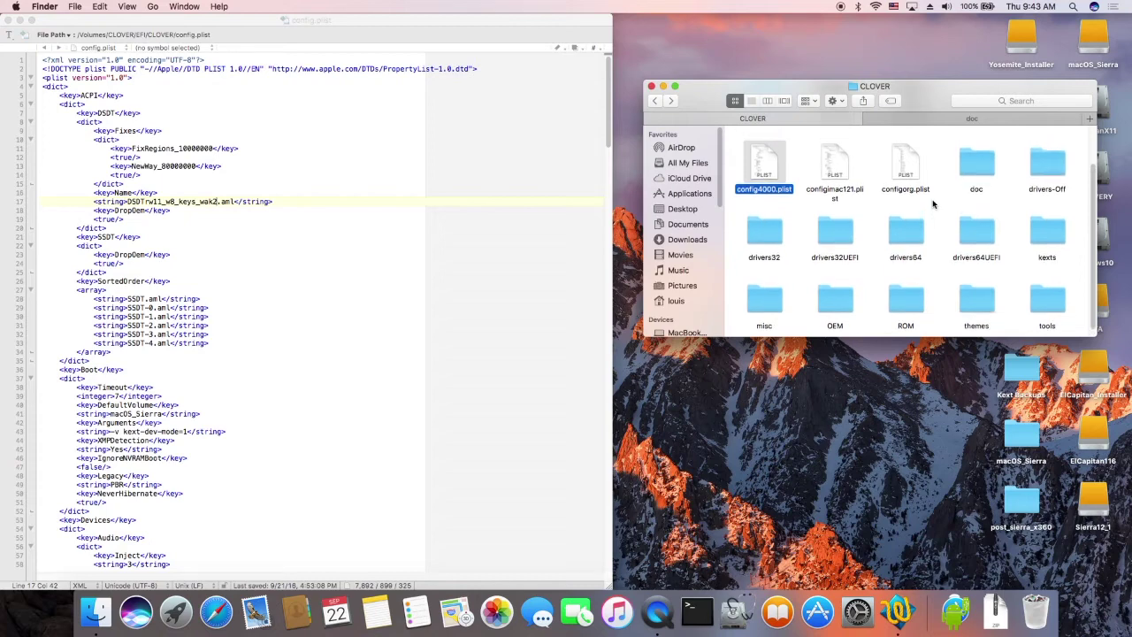
pyautogui.scroll(1, 933, 205)
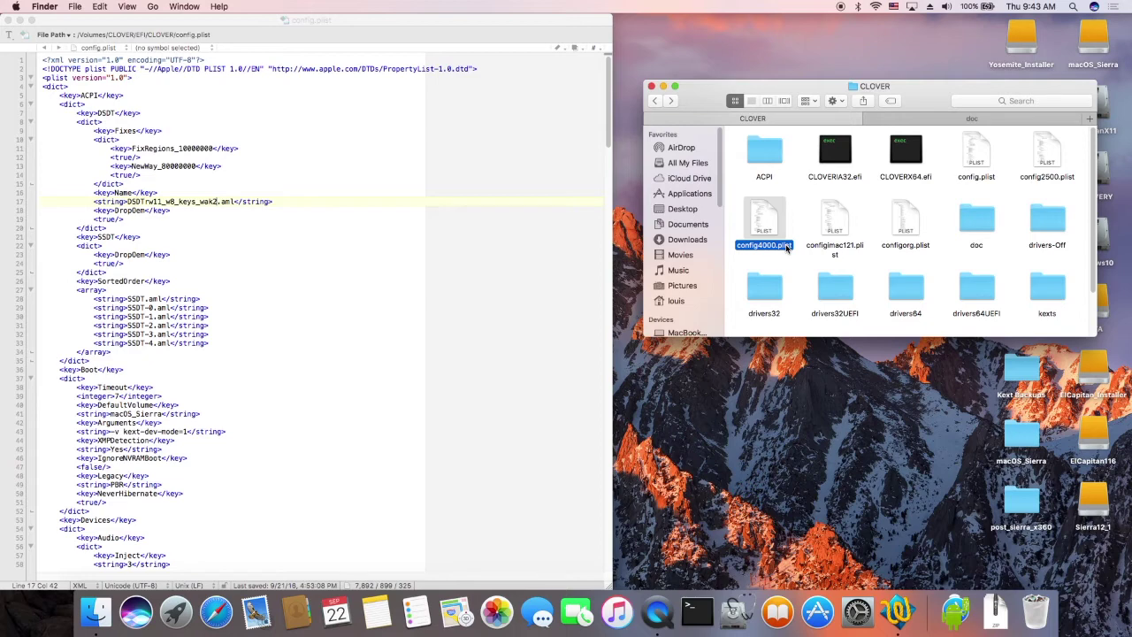
# Locate the patched folder inside ACPI and check the DSDT and SSDT files in patched4000 against the open config.plist.
pyautogui.doubleClick(765, 152)
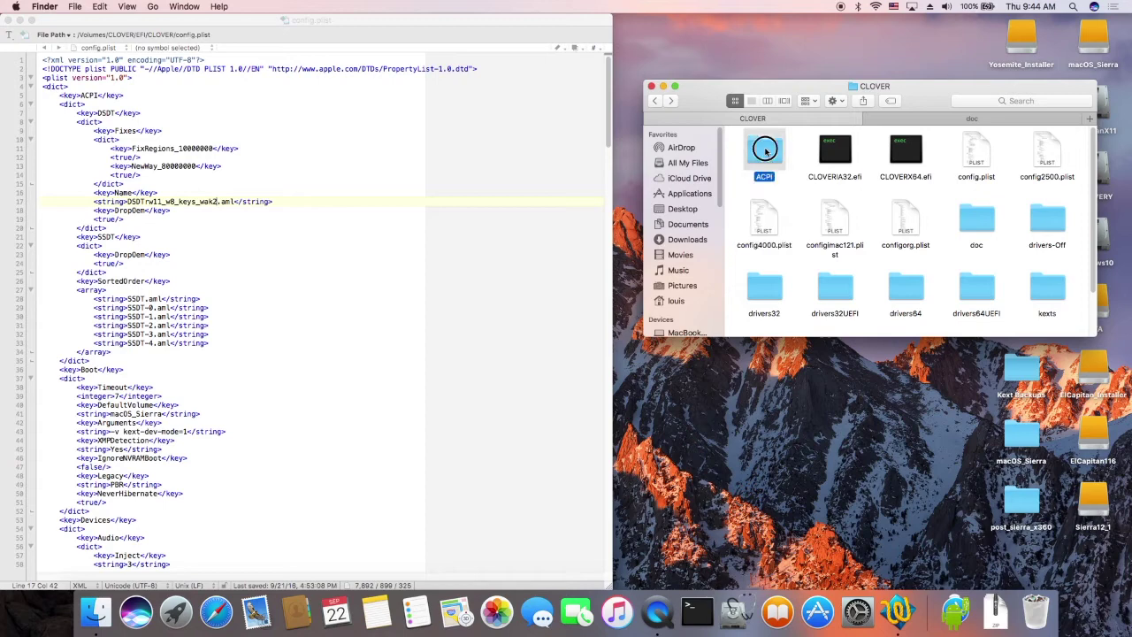
pyautogui.click(825, 165)
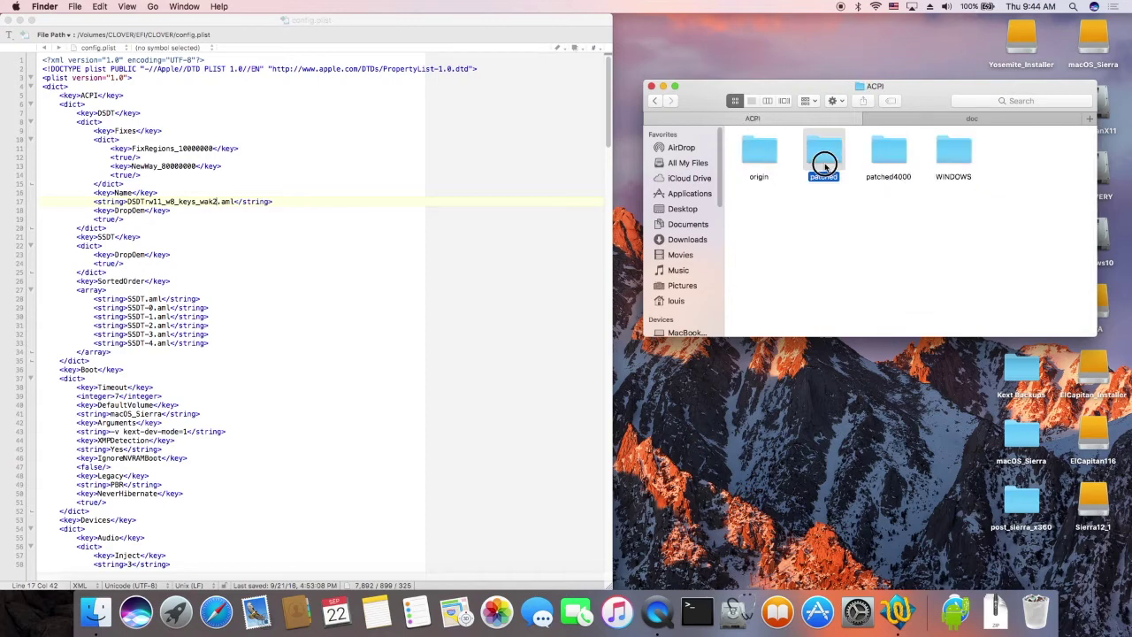
pyautogui.doubleClick(889, 152)
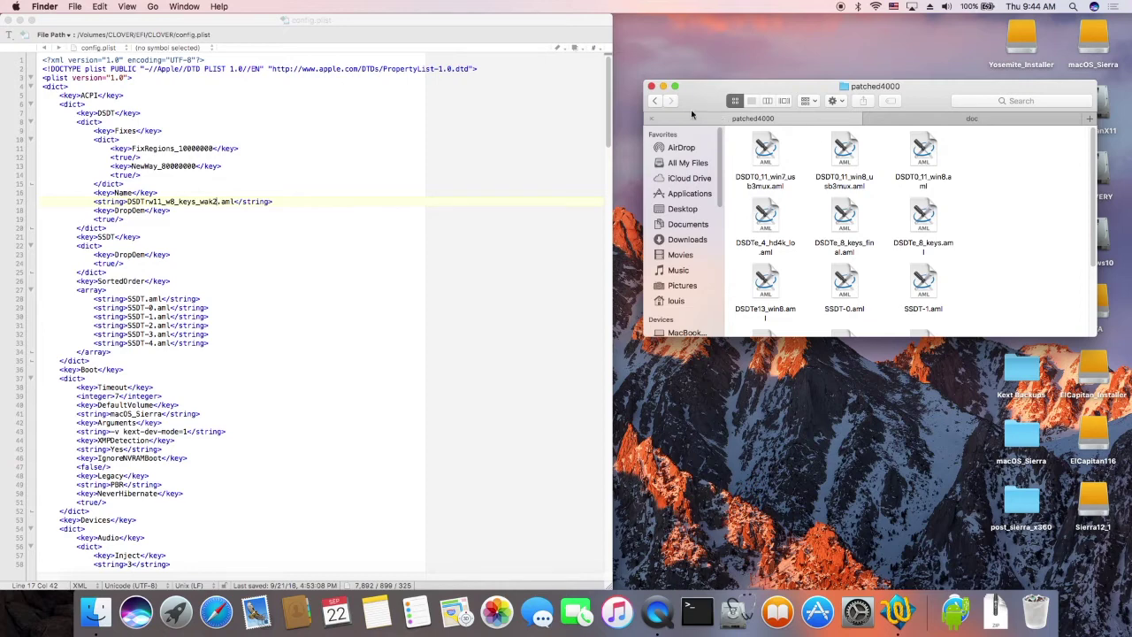
pyautogui.click(655, 102)
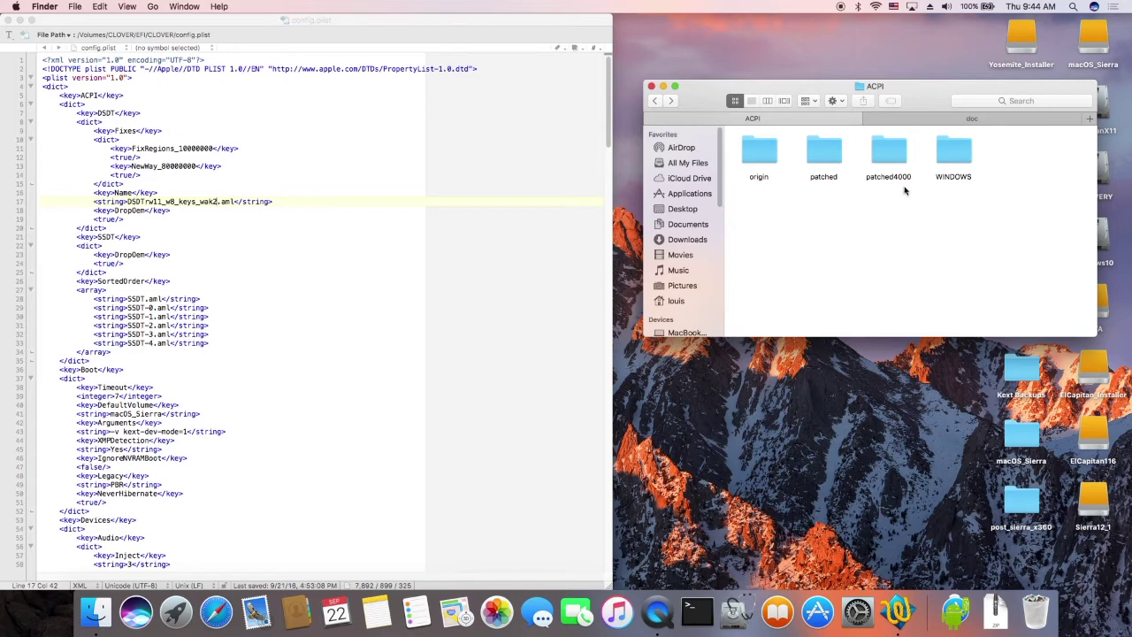
pyautogui.doubleClick(890, 153)
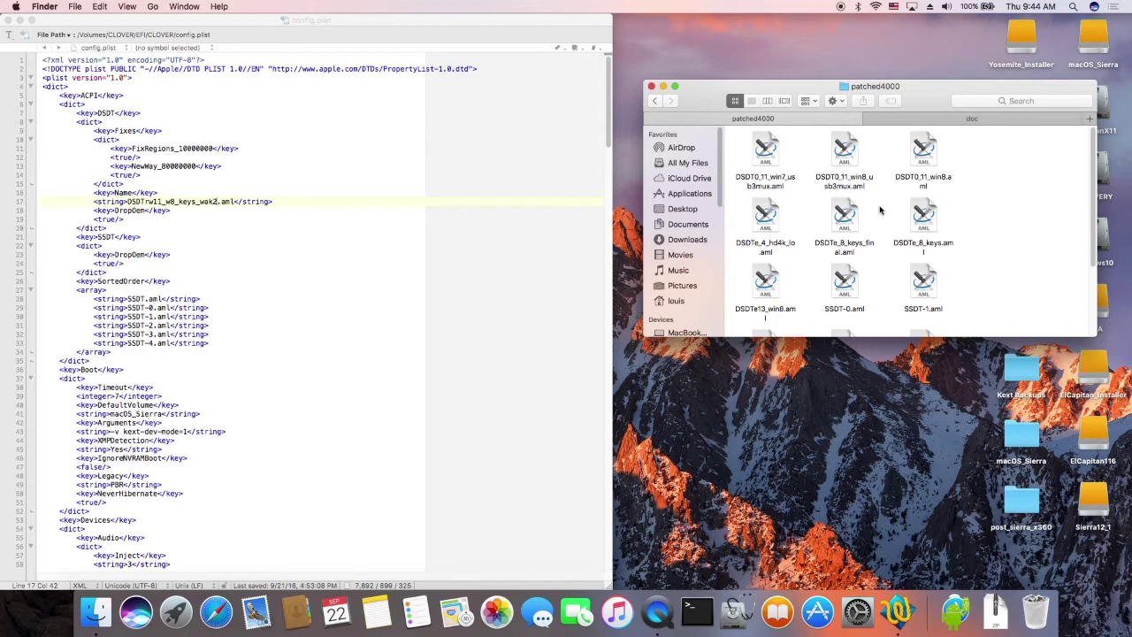
pyautogui.click(653, 102)
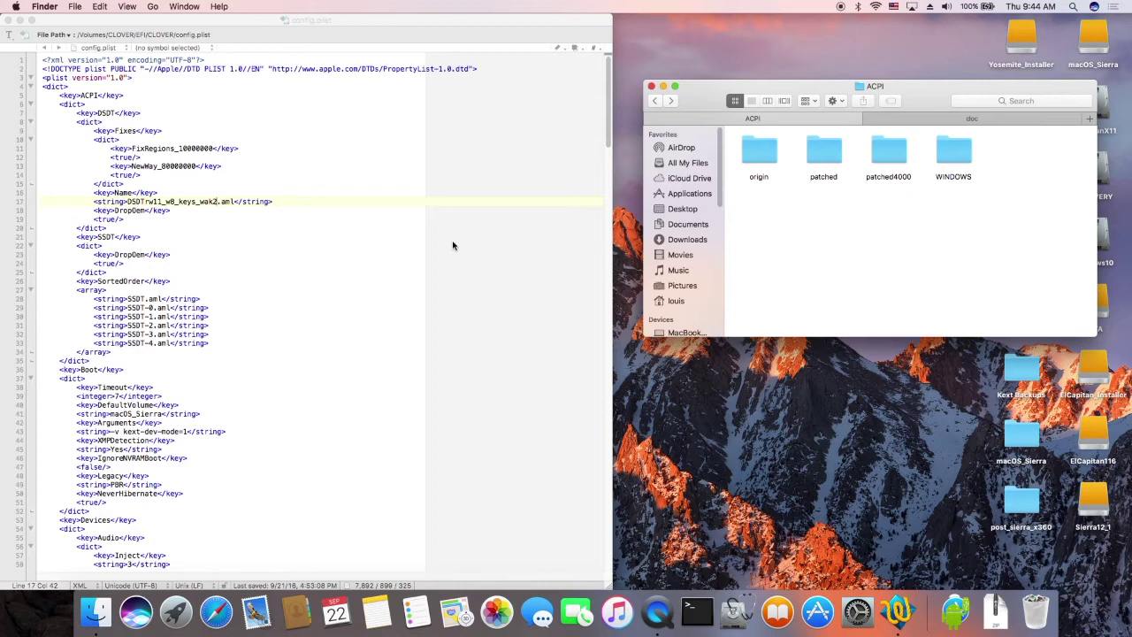
# Examine the DSDT name and the Boot section in config.plist, and check the battery status.
pyautogui.click(148, 202)
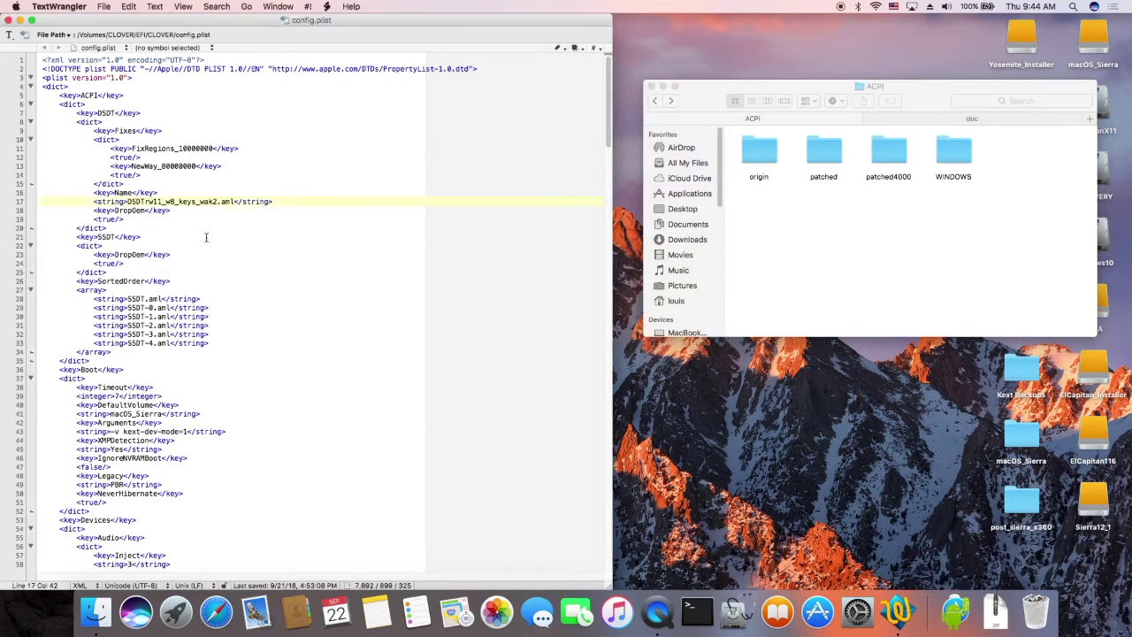
pyautogui.click(988, 7)
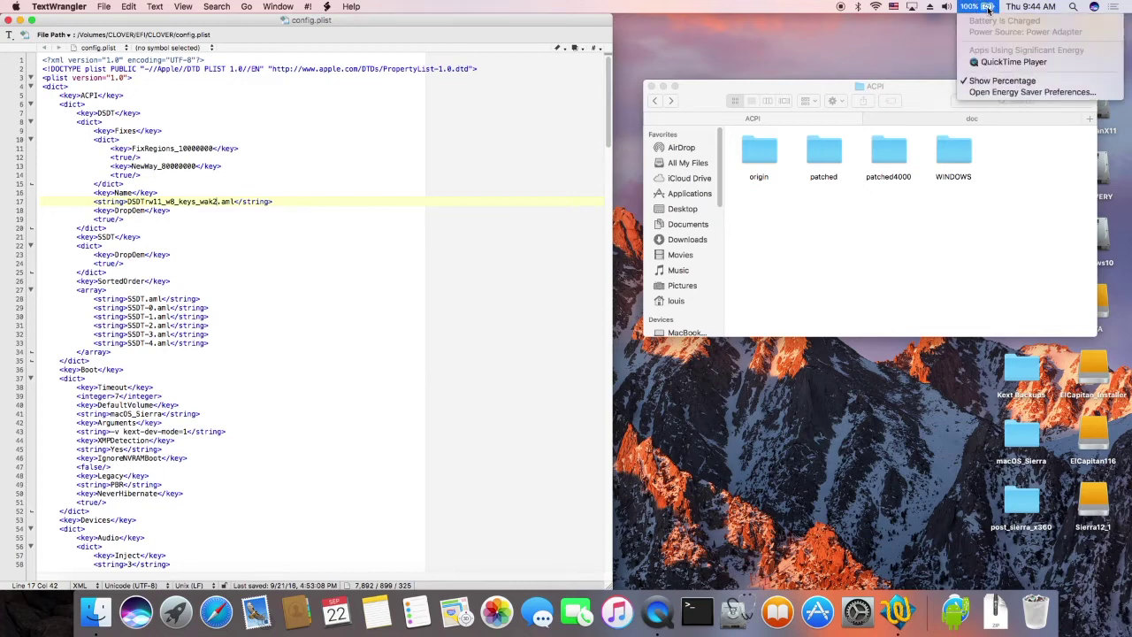
pyautogui.click(988, 7)
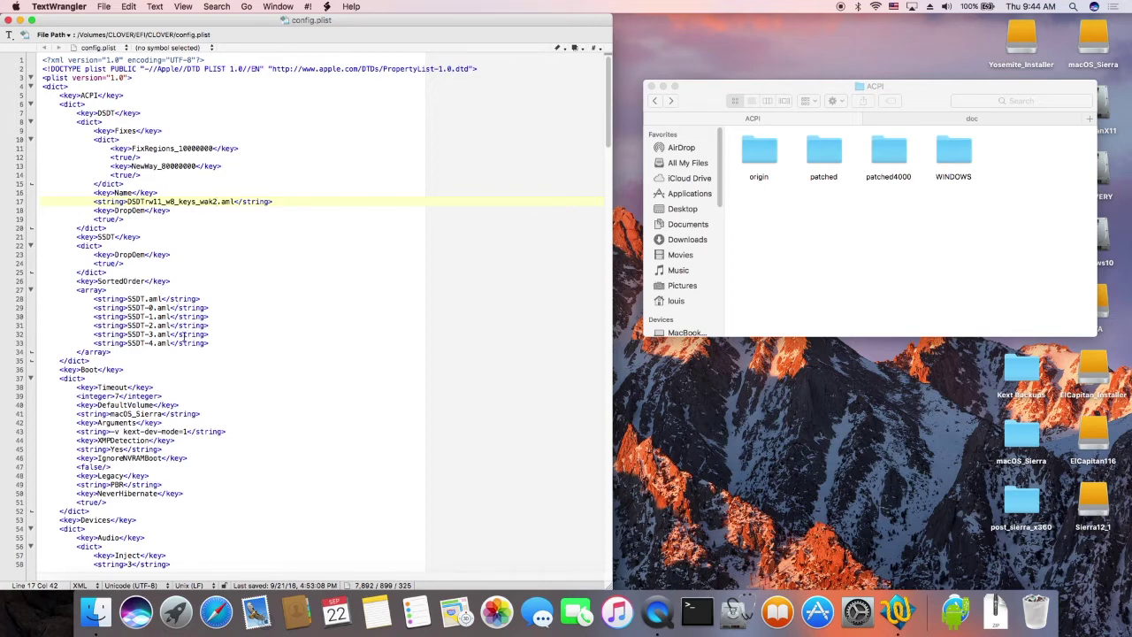
pyautogui.scroll(-6, 250, 372)
pyautogui.click(250, 372)
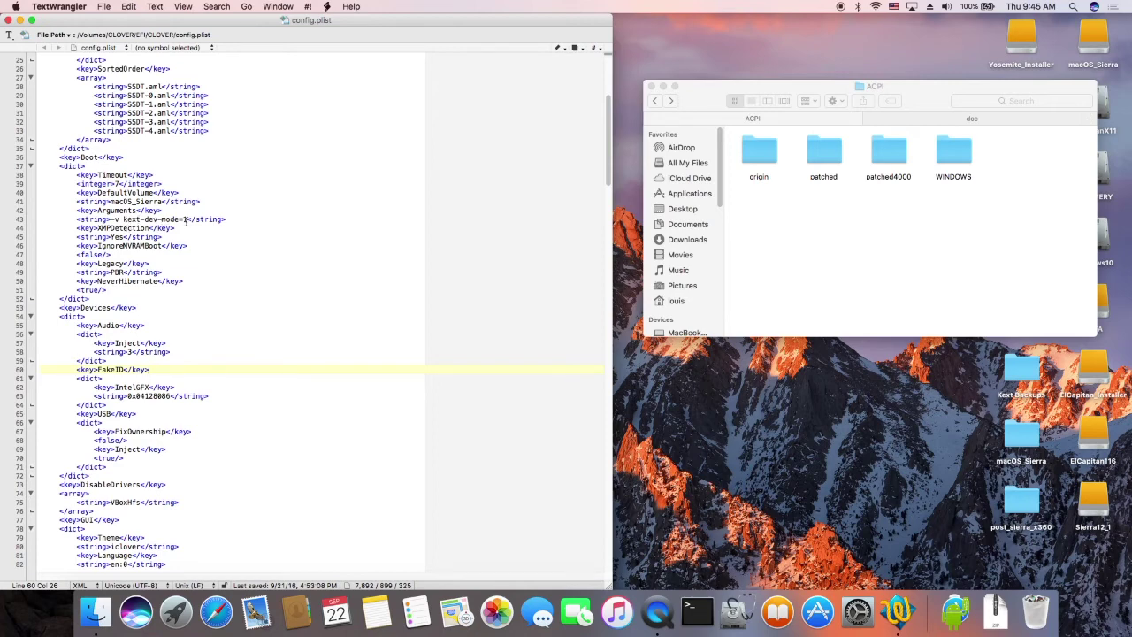
# Examine the FakeID entry under Devices and the ig-platform-id entry under Graphics in config.plist.
pyautogui.scroll(-5, 174, 250)
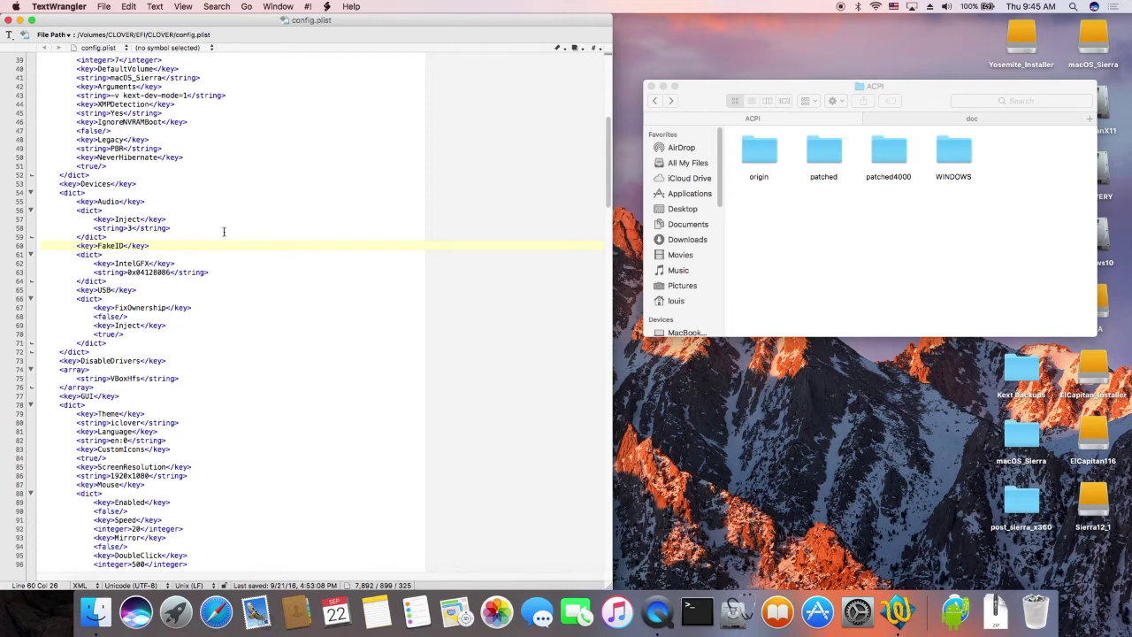
pyautogui.scroll(-4, 224, 231)
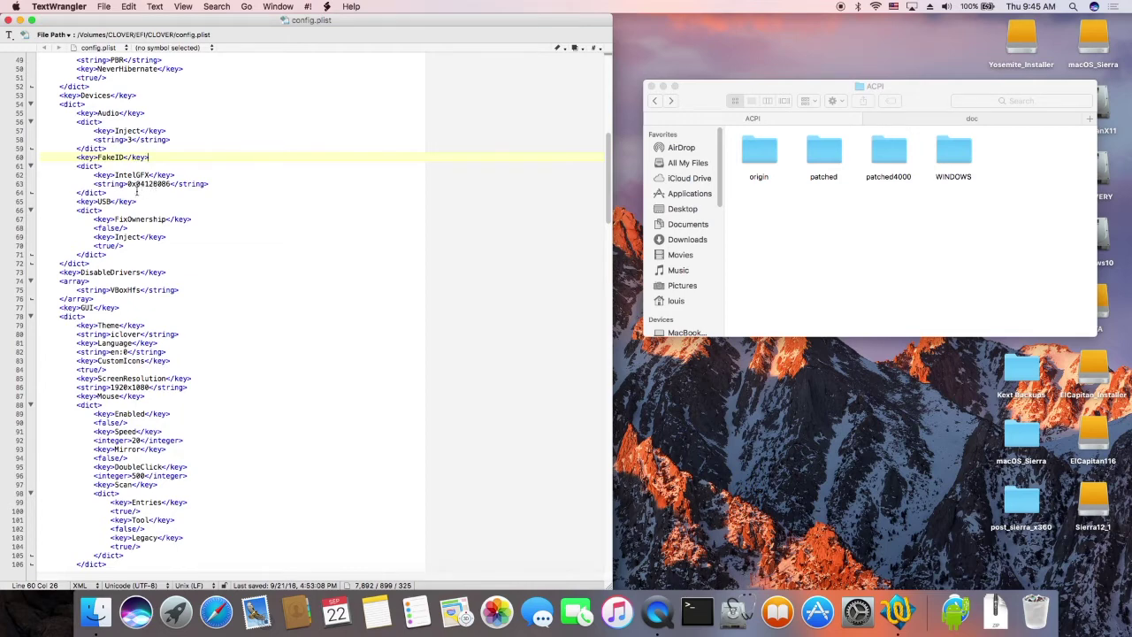
pyautogui.scroll(-15, 153, 186)
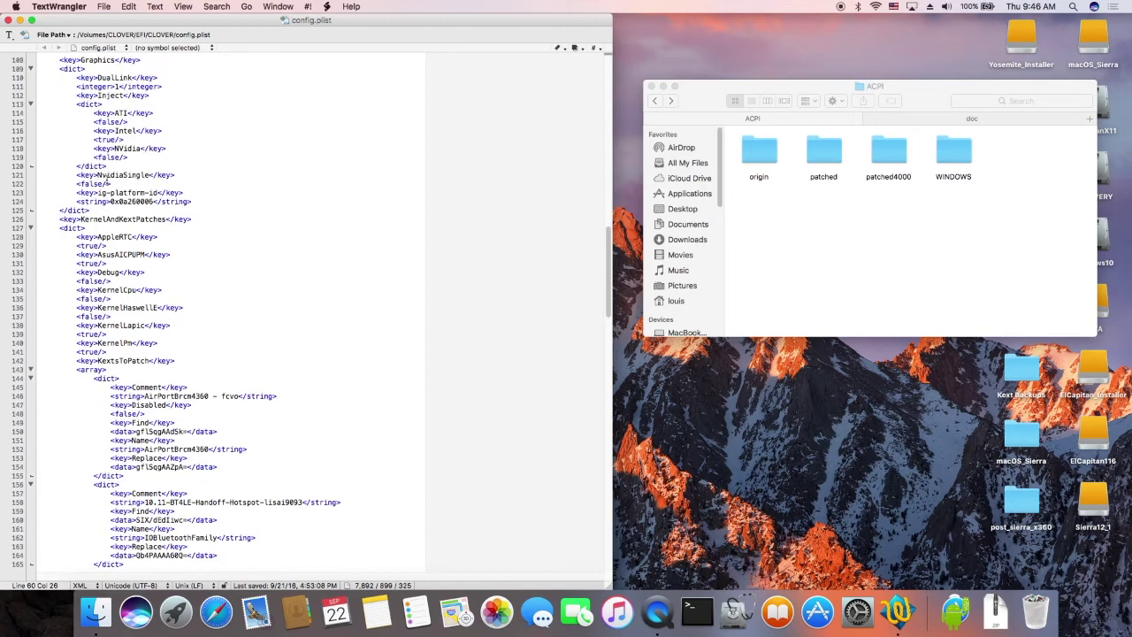
pyautogui.scroll(4, 106, 179)
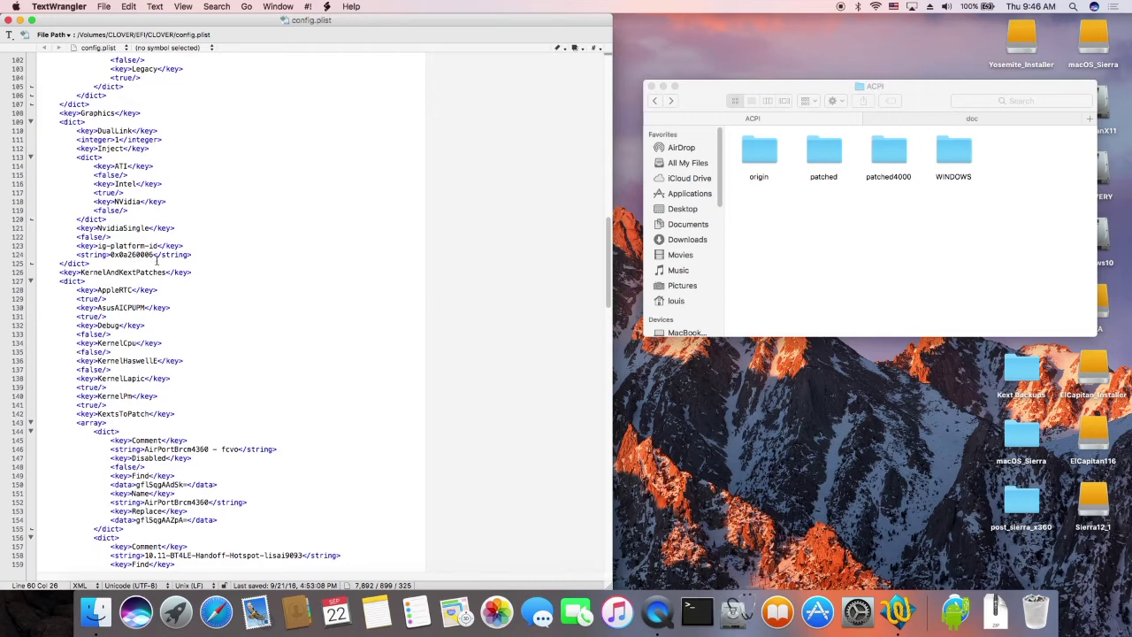
pyautogui.click(153, 254)
# Examine KernelAndKextPatches in config.plist, focusing on the AirPortBrcm4360 and Bluetooth Handoff entries under KextsToPatch.
pyautogui.scroll(-4, 122, 203)
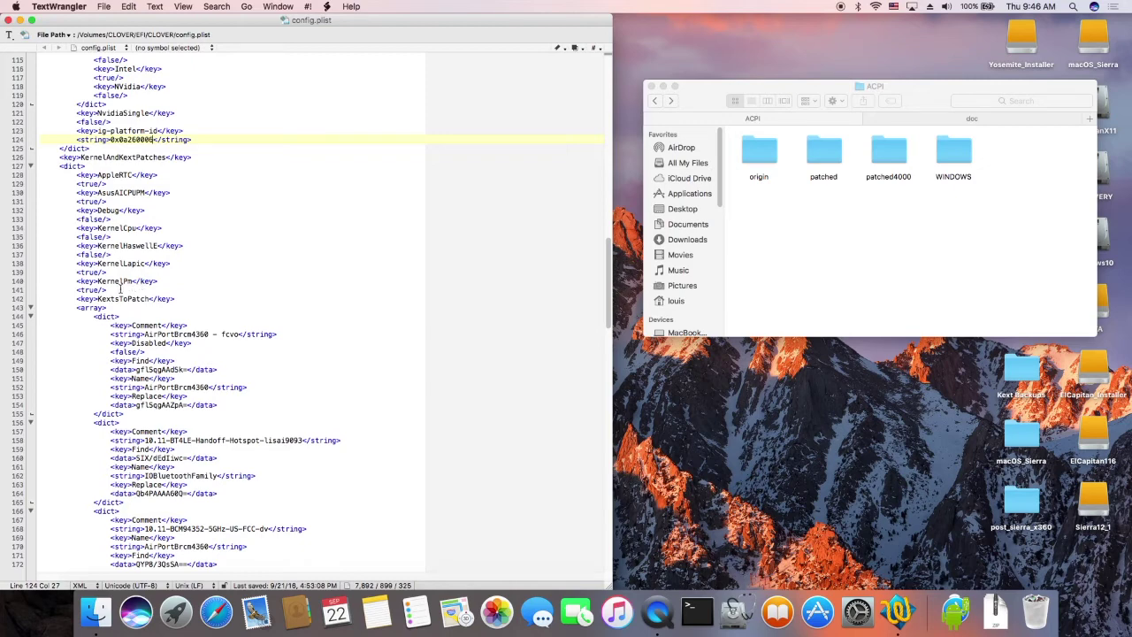
pyautogui.scroll(-3, 207, 346)
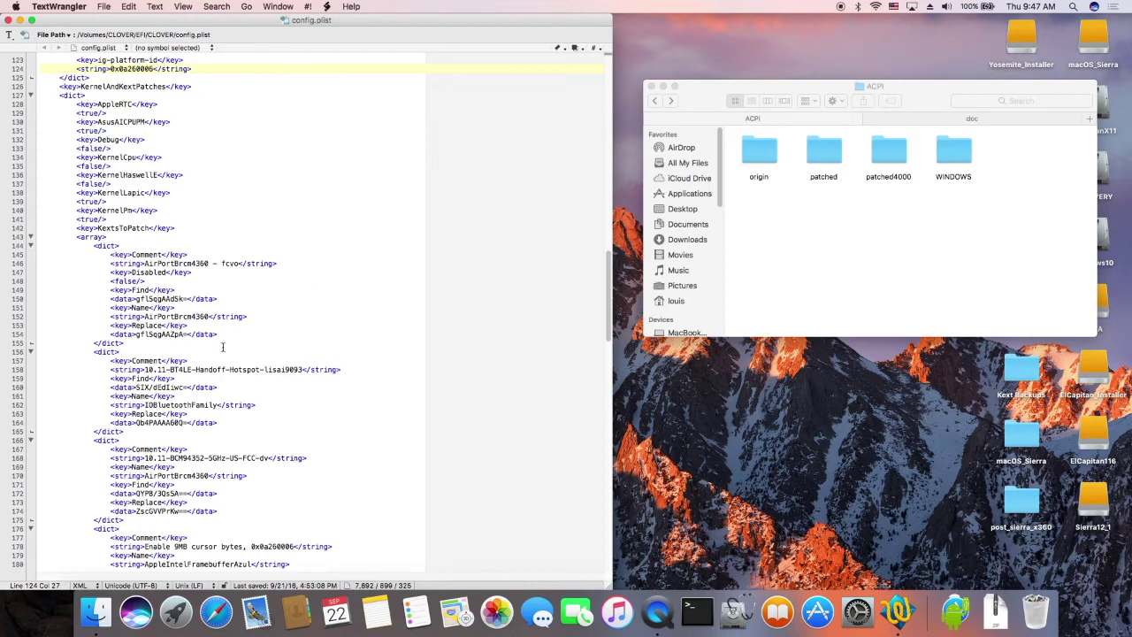
pyautogui.scroll(-3, 223, 347)
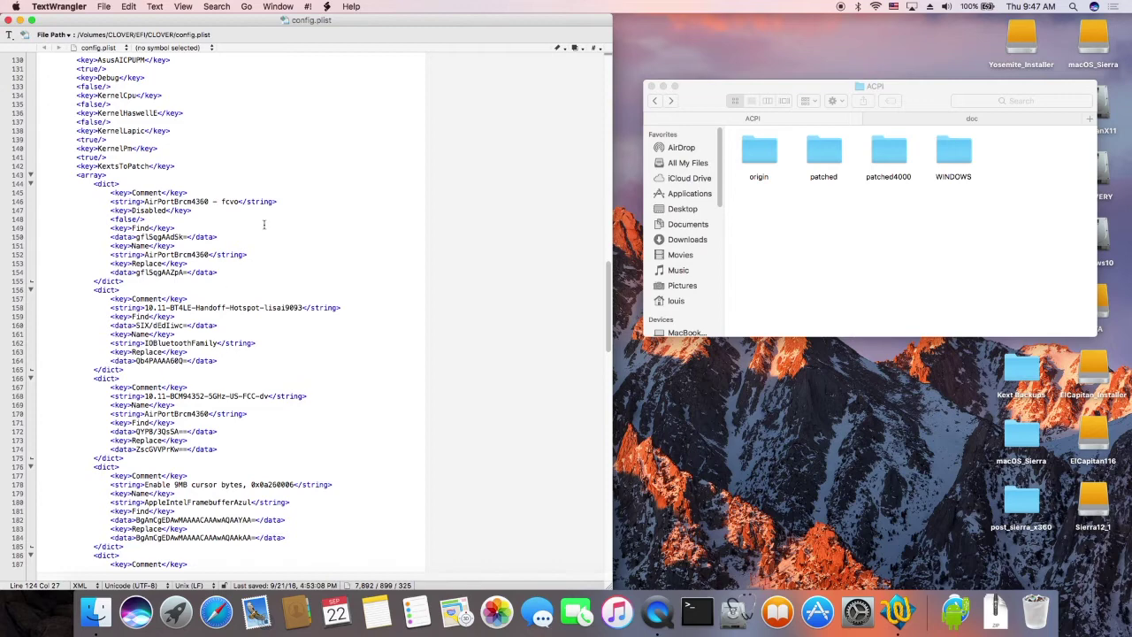
pyautogui.scroll(-3, 264, 224)
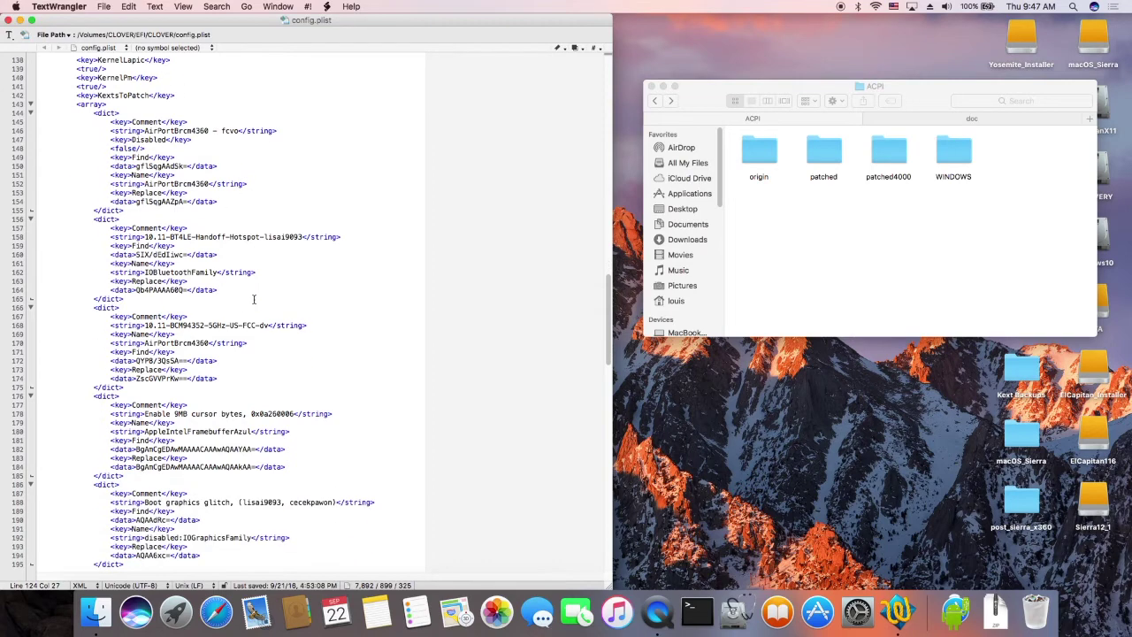
pyautogui.click(221, 247)
pyautogui.scroll(-3, 238, 267)
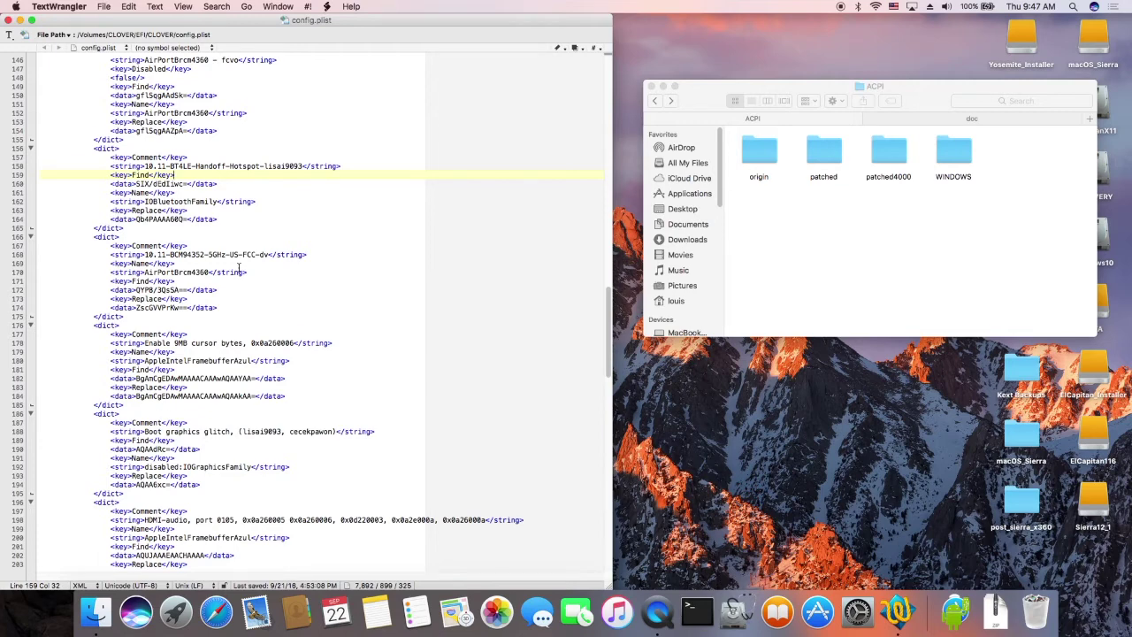
pyautogui.scroll(-1, 238, 268)
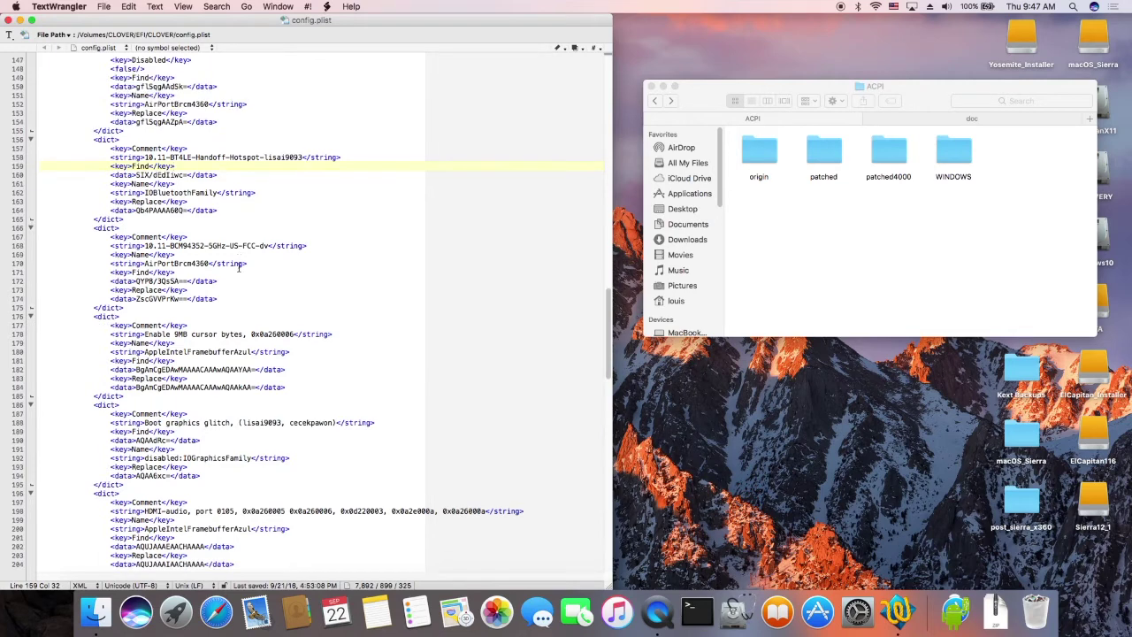
# Check the Bluetooth hardware details in the Mac's System Report and close the system information windows.
pyautogui.click(16, 7)
pyautogui.click(27, 19)
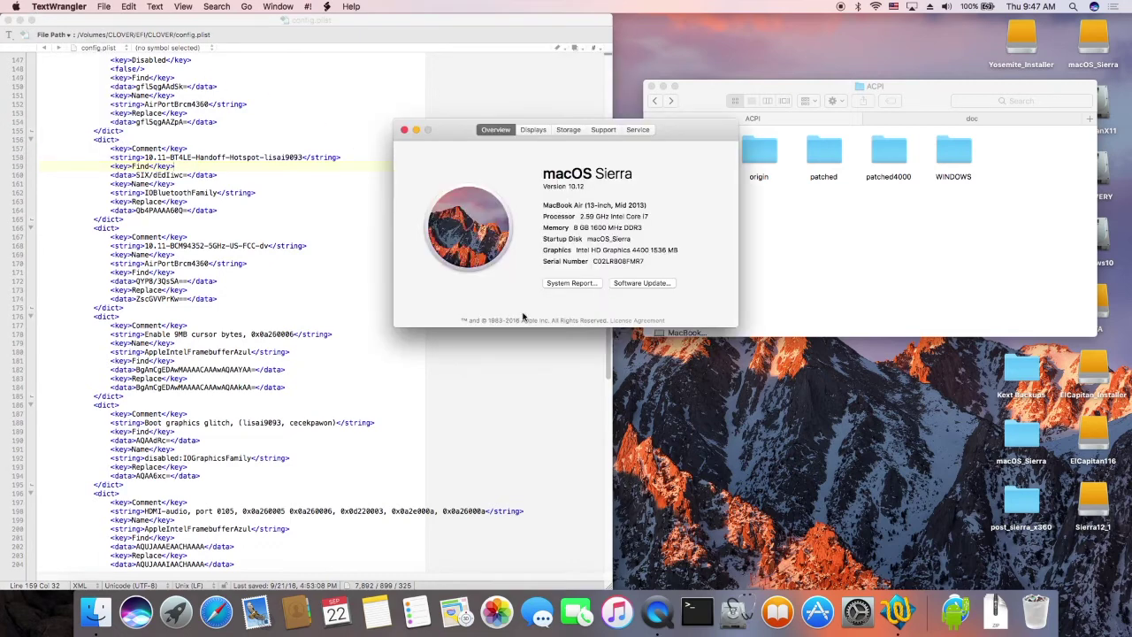
pyautogui.click(573, 283)
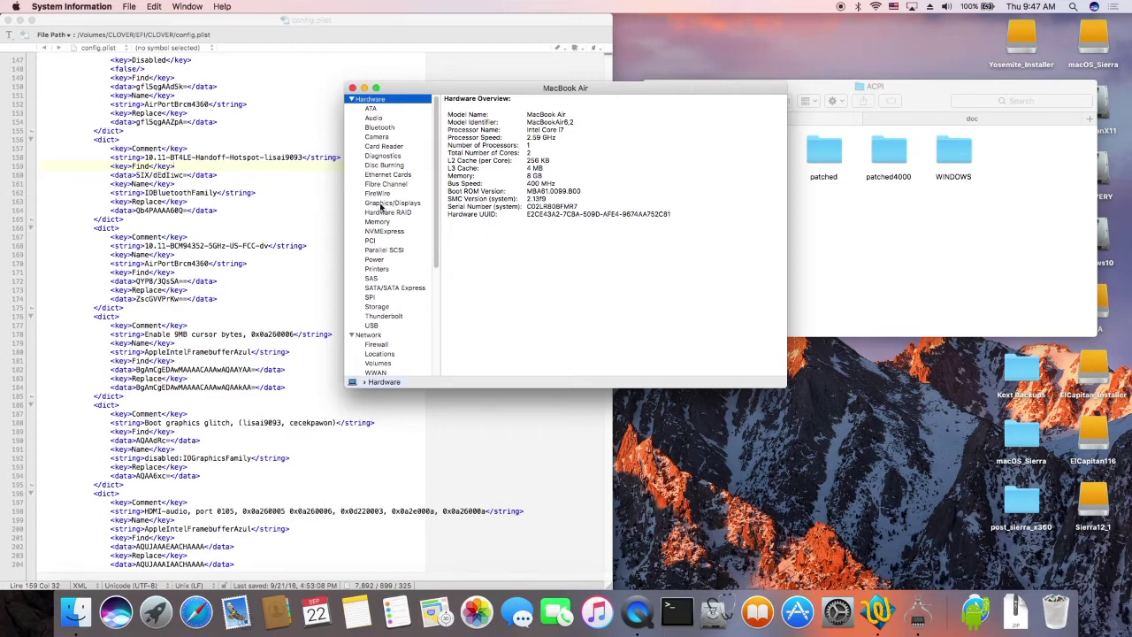
pyautogui.click(386, 132)
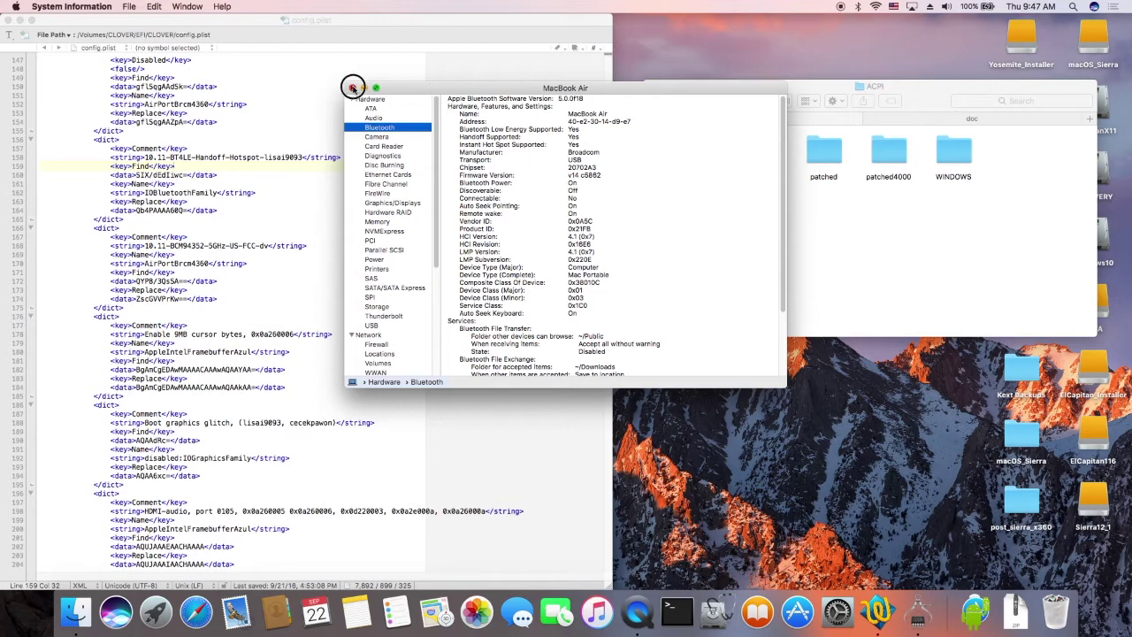
pyautogui.click(352, 88)
pyautogui.click(403, 130)
# Examine the boot graphics glitch, HDMI-audio and internal display patches in the KextsToPatch section of config.plist.
pyautogui.scroll(-5, 392, 202)
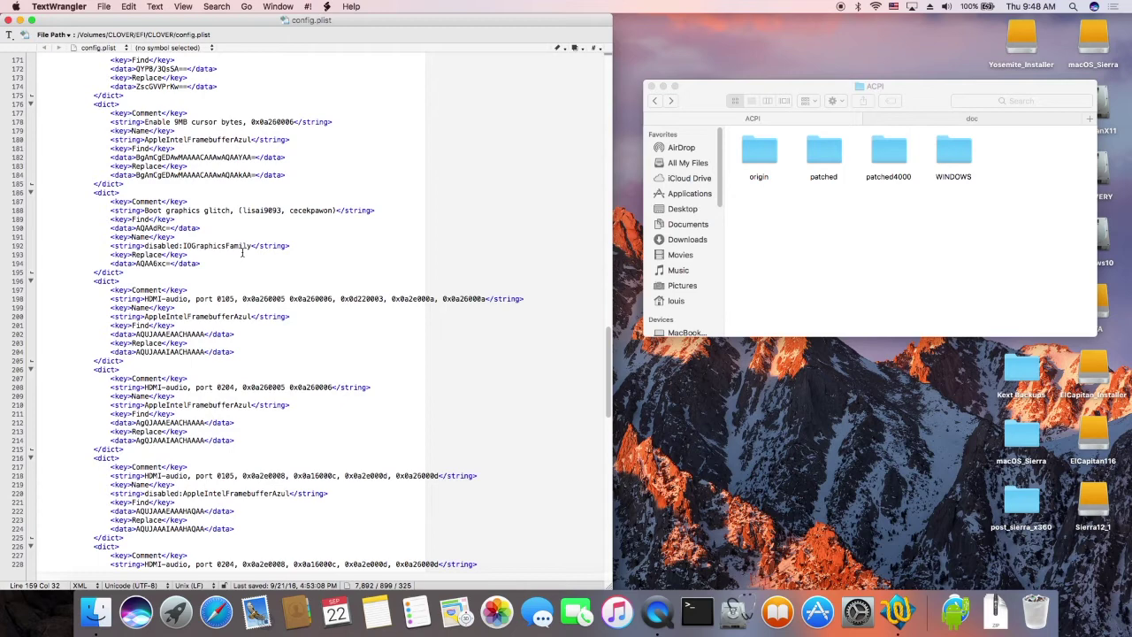
pyautogui.scroll(-3, 242, 253)
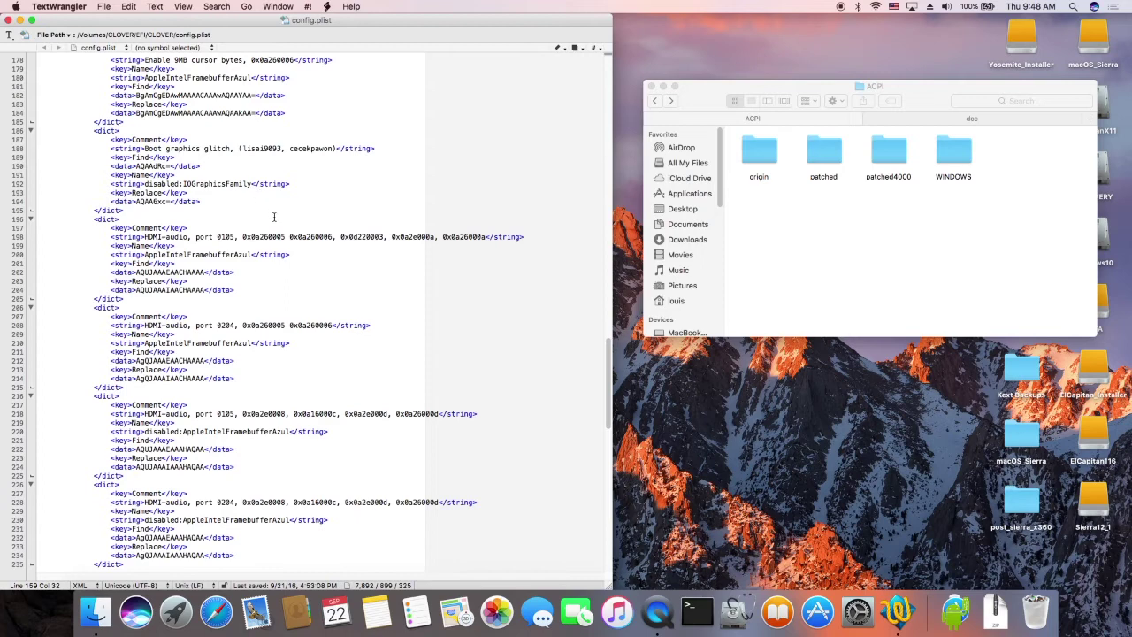
pyautogui.scroll(-3, 283, 276)
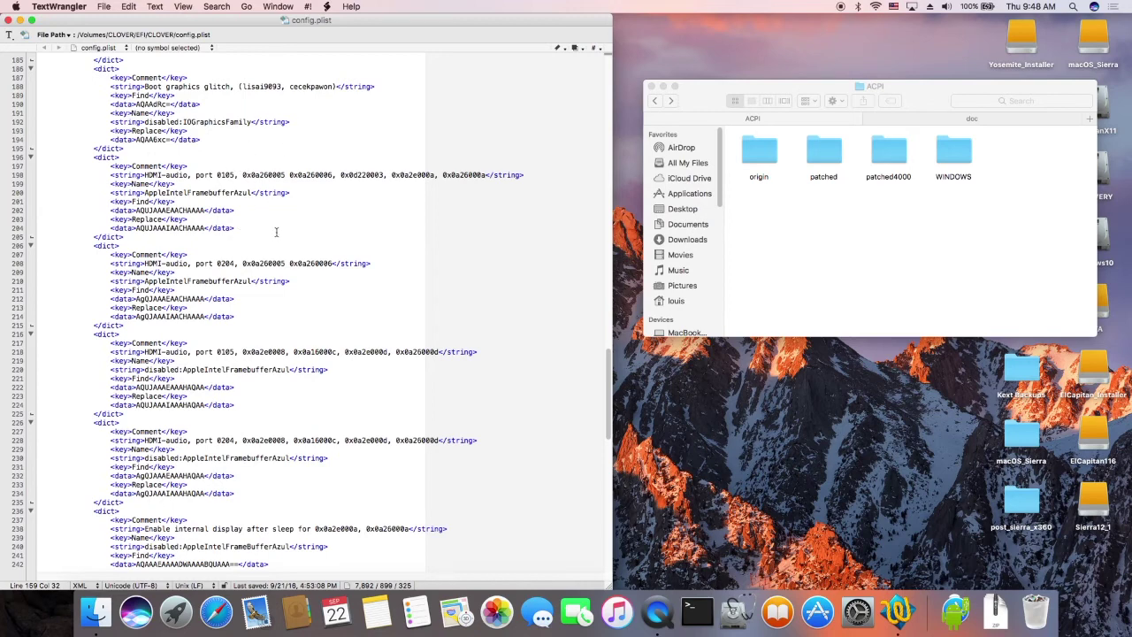
pyautogui.scroll(-9, 276, 232)
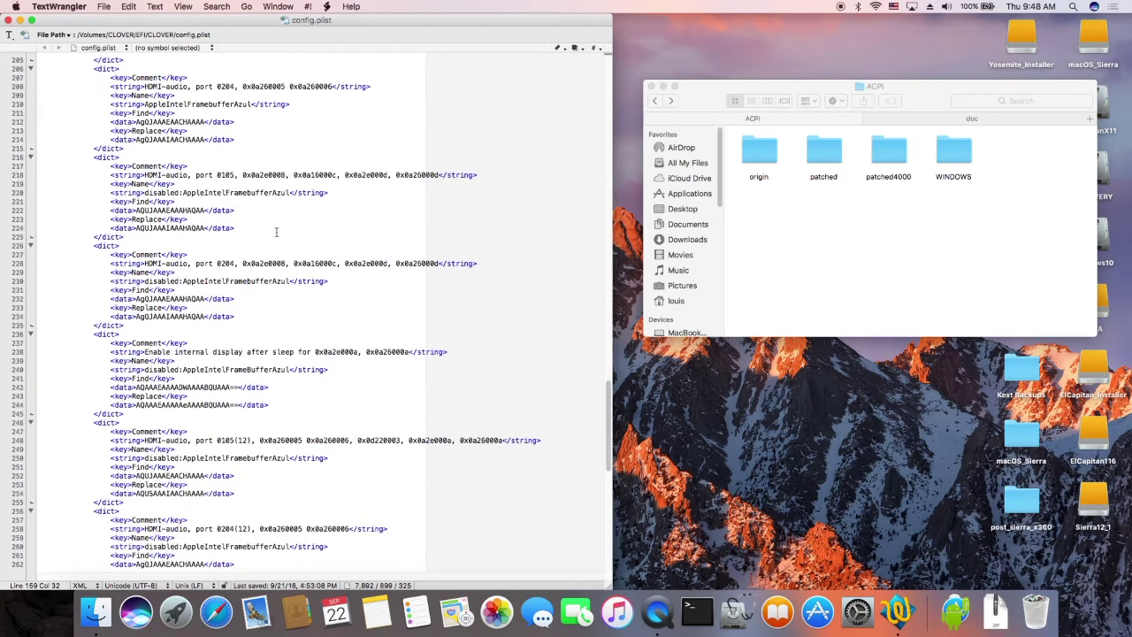
pyautogui.scroll(-3, 276, 232)
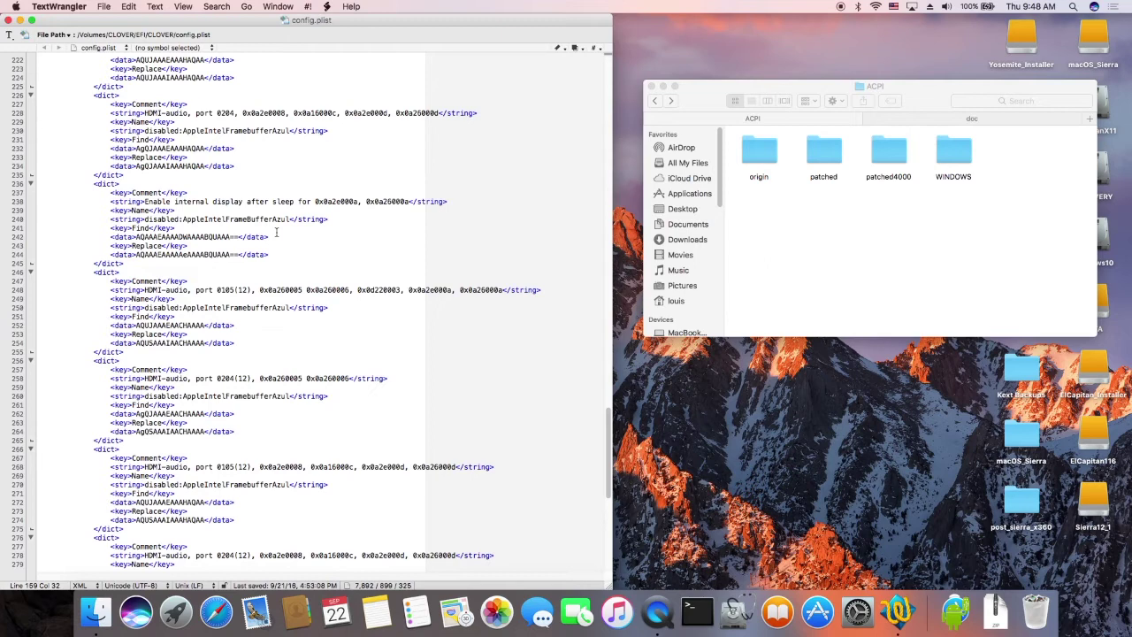
pyautogui.scroll(-3, 276, 231)
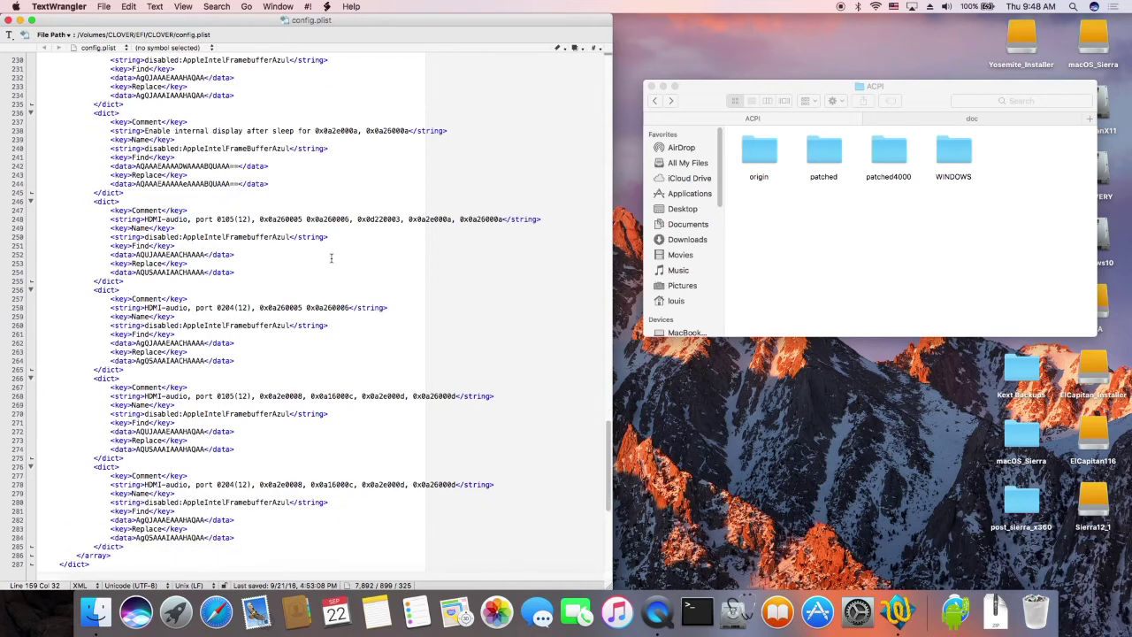
pyautogui.scroll(-2, 330, 257)
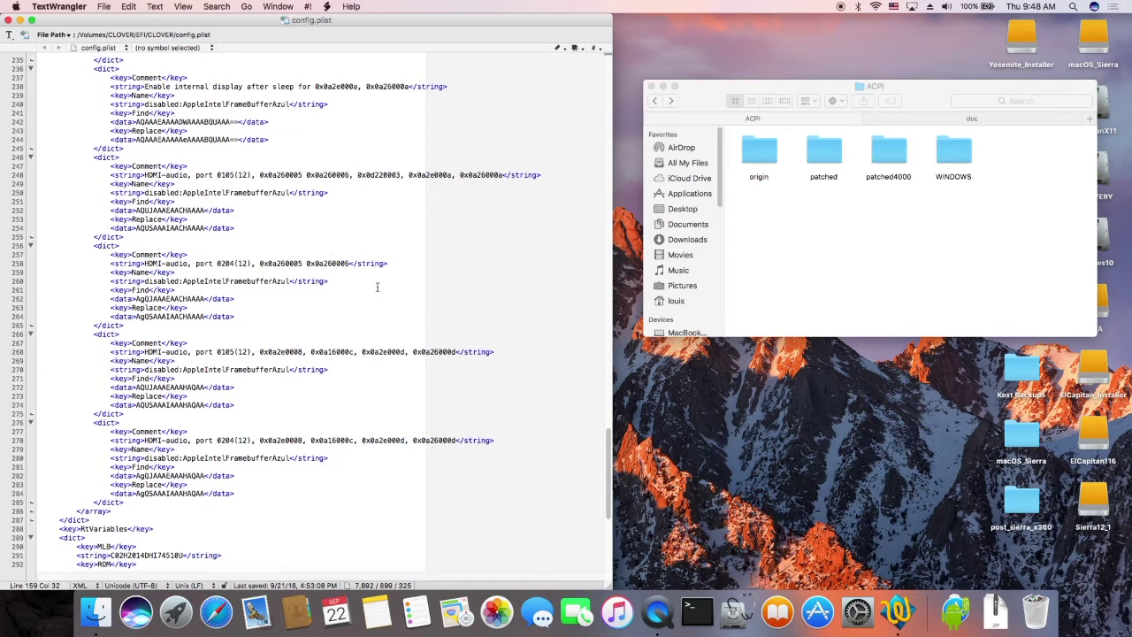
# Examine the RtVariables, SMBIOS and SystemParameters sections of config.plist, highlighting the ROM and CustomUUID values.
pyautogui.scroll(-5, 377, 287)
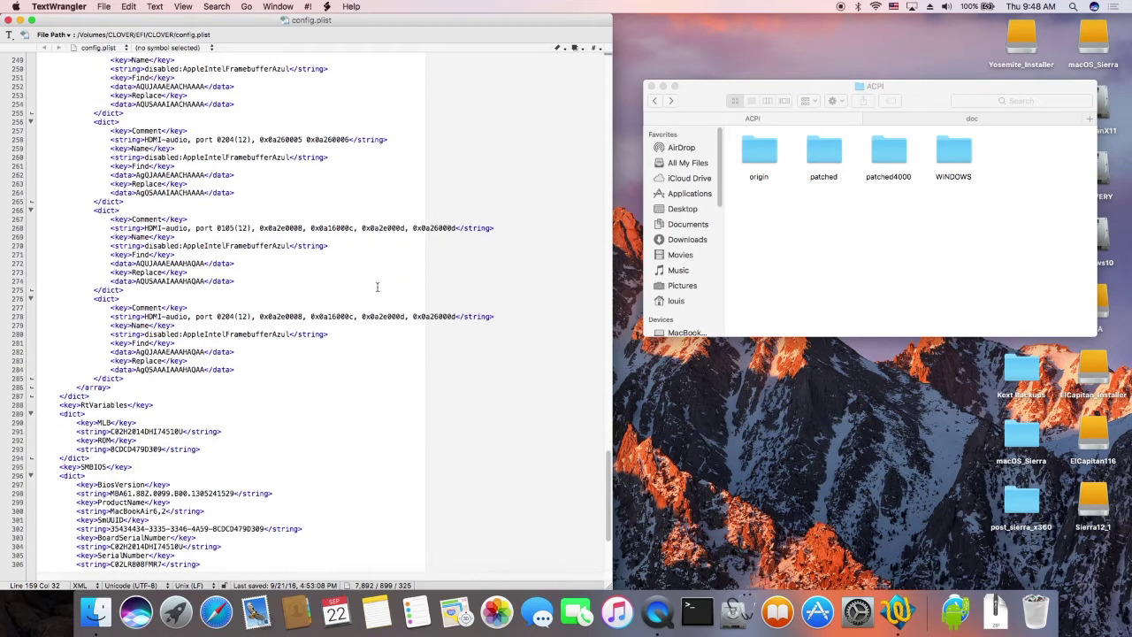
pyautogui.scroll(-2, 377, 287)
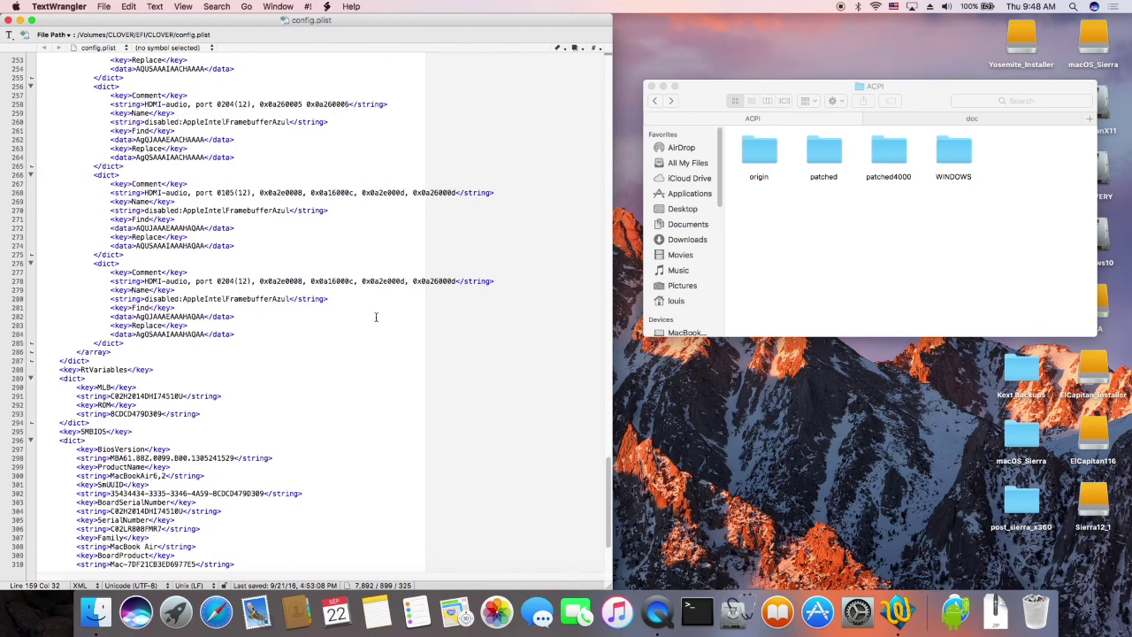
pyautogui.scroll(-5, 376, 317)
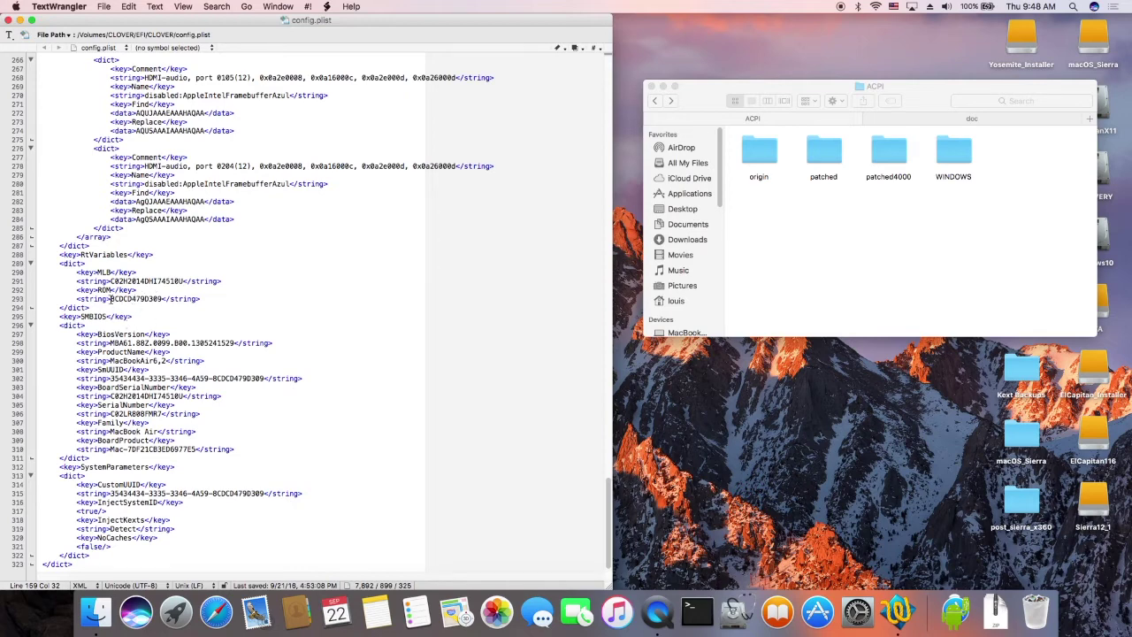
pyautogui.moveTo(111, 298); pyautogui.dragTo(160, 299)
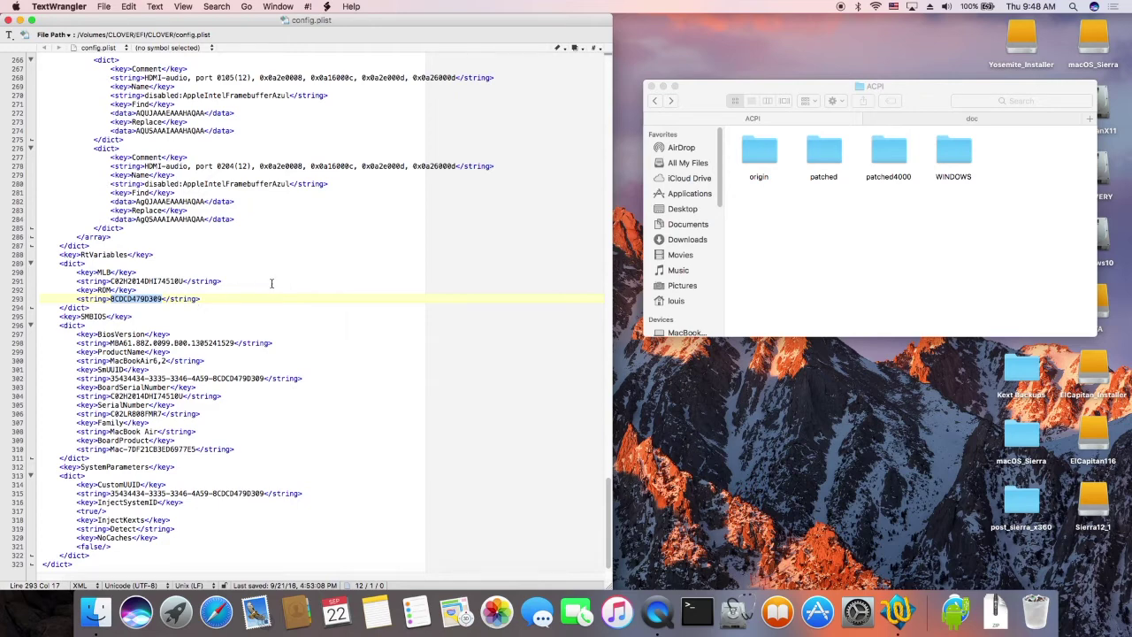
pyautogui.scroll(-1, 272, 283)
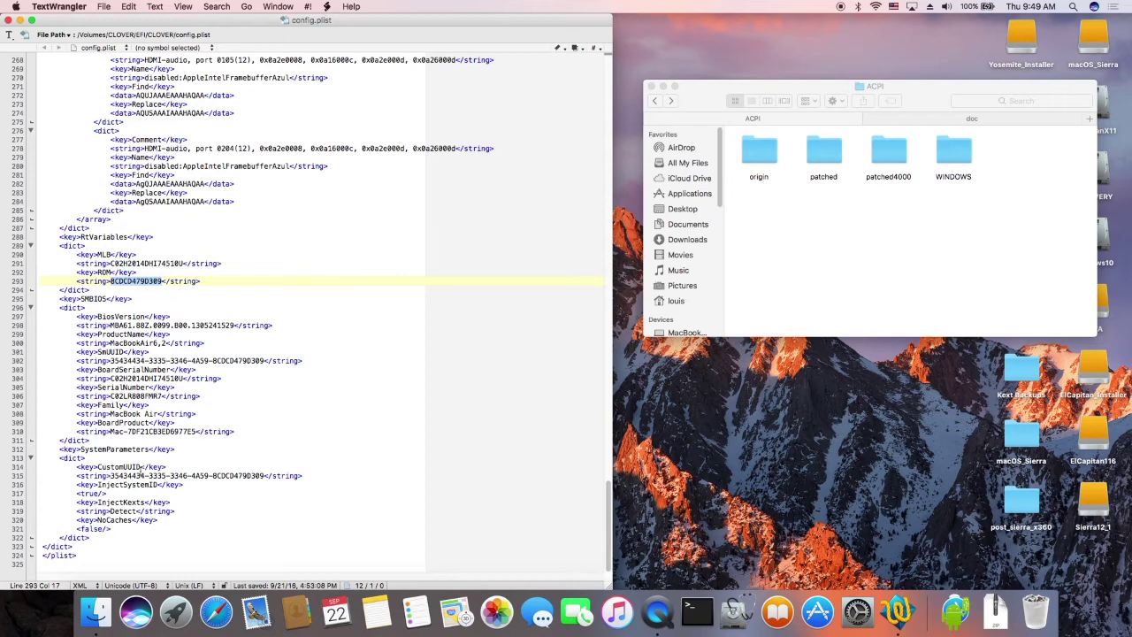
pyautogui.moveTo(110, 476); pyautogui.dragTo(264, 475)
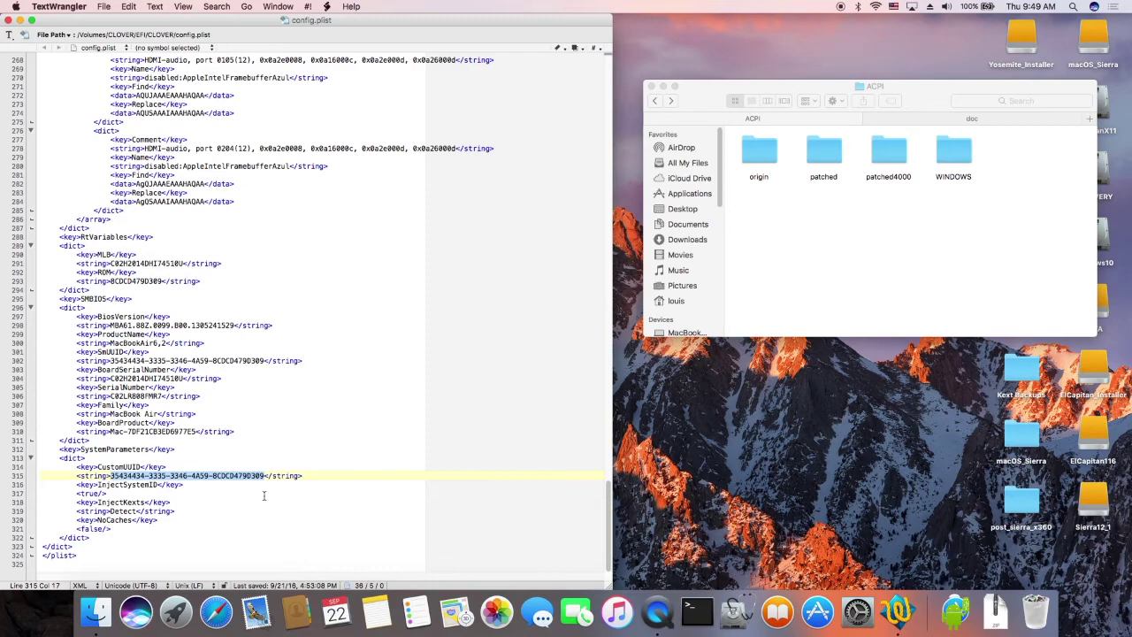
# Close config.plist and return from the ACPI folder to the CLOVER folder.
pyautogui.scroll(10, 322, 486)
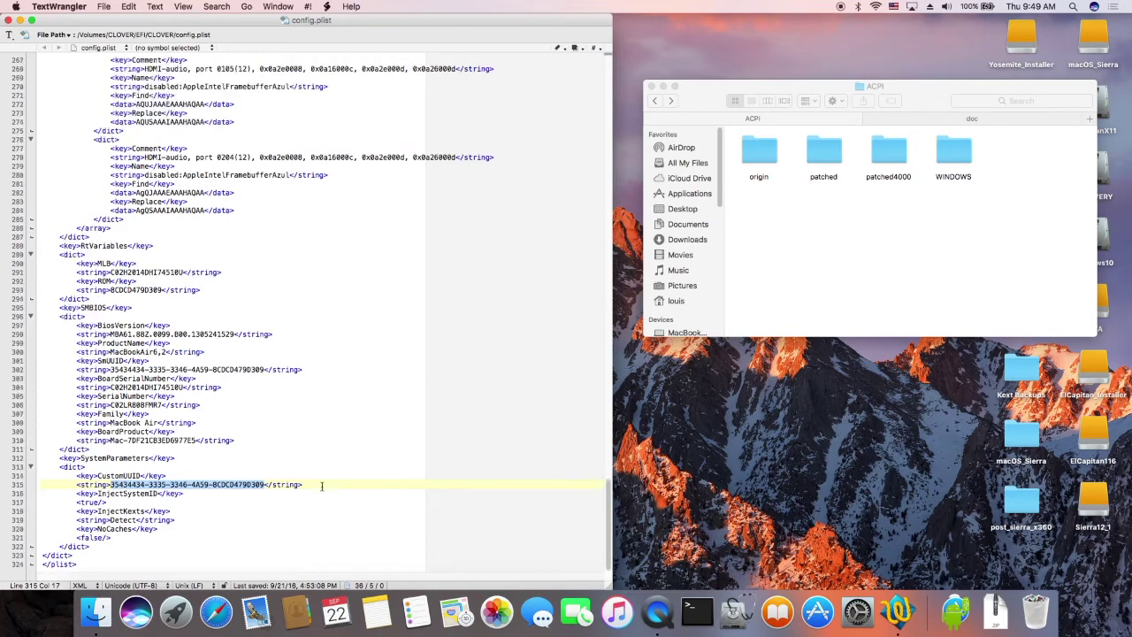
pyautogui.scroll(20, 322, 486)
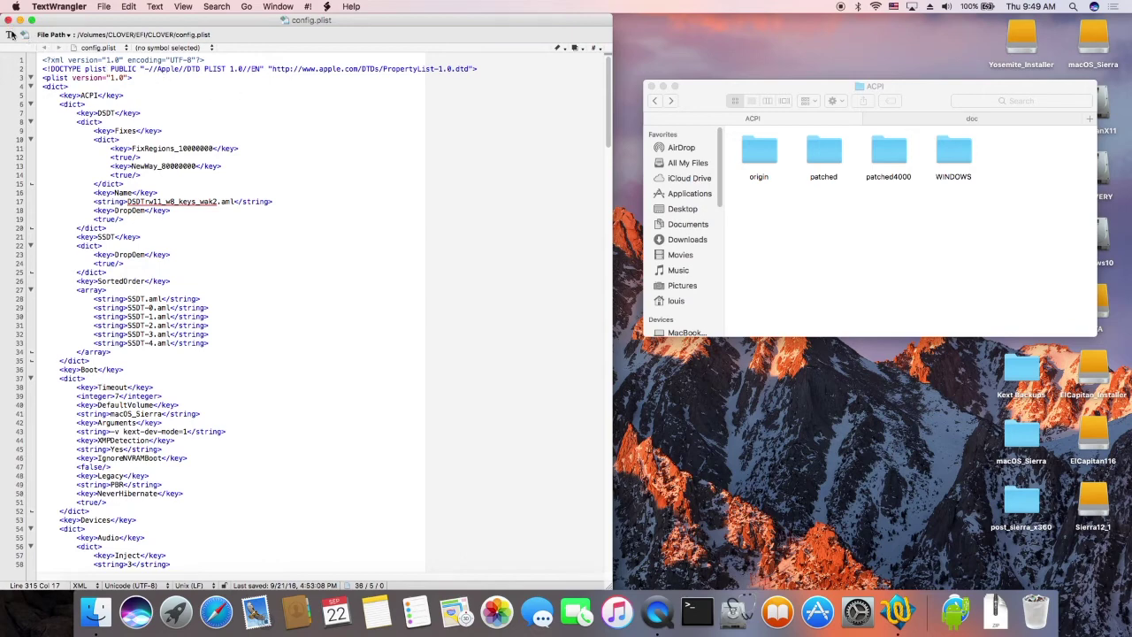
pyautogui.click(8, 19)
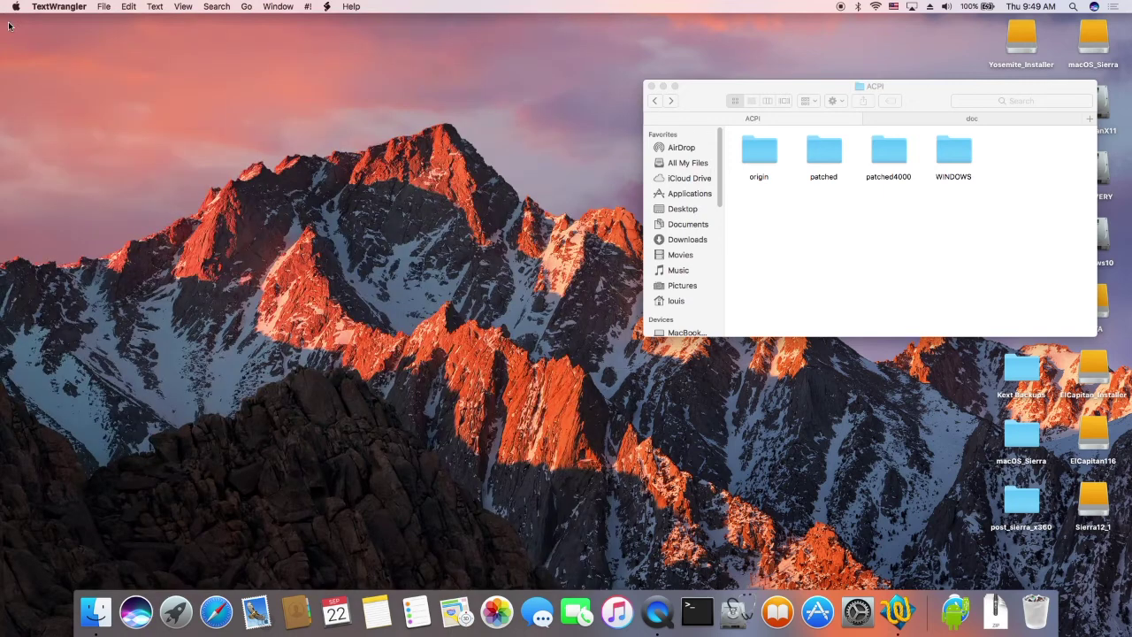
pyautogui.click(656, 102)
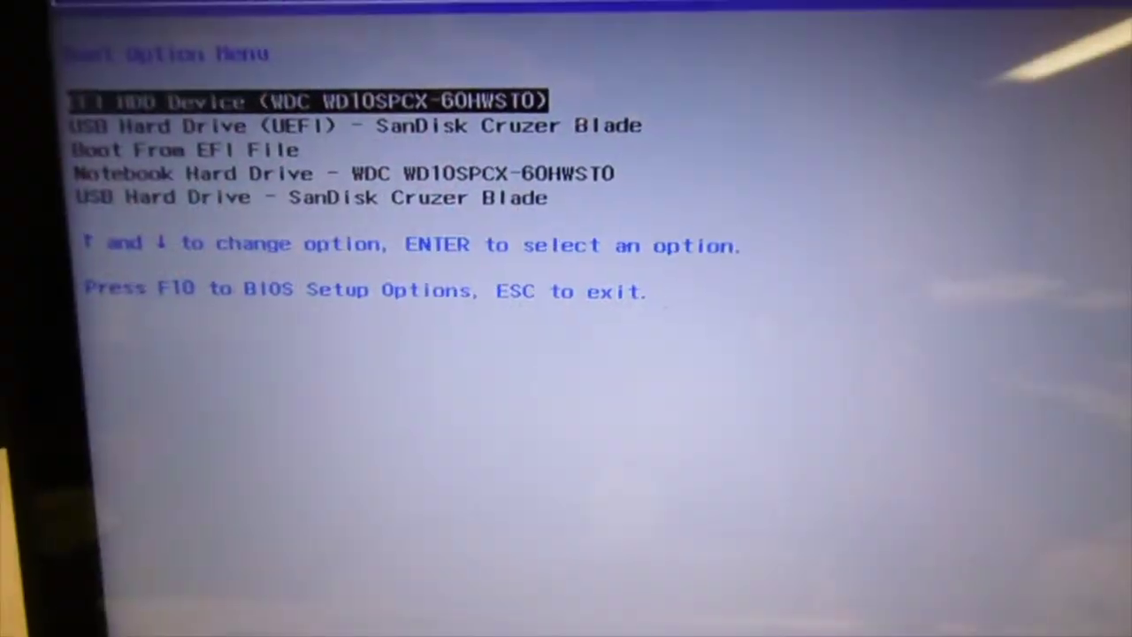
pyautogui.press('Down')
pyautogui.press('Return')
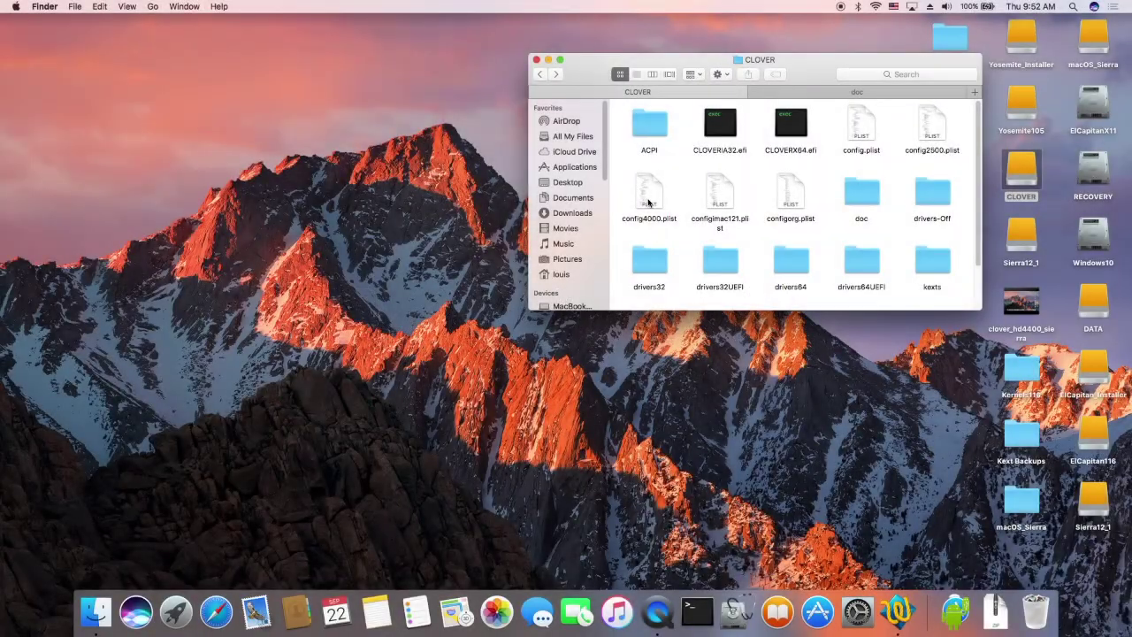
# Open config4000.plist from the CLOVER folder and examine its Graphics and KernelAndKextPatches sections.
pyautogui.click(649, 198)
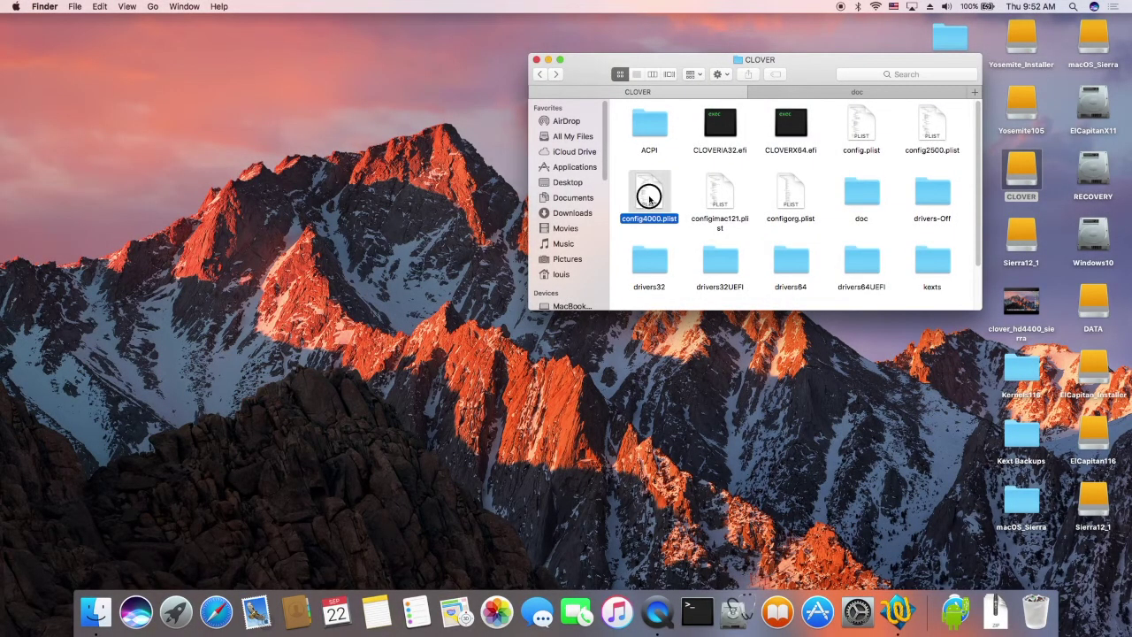
pyautogui.doubleClick(649, 199)
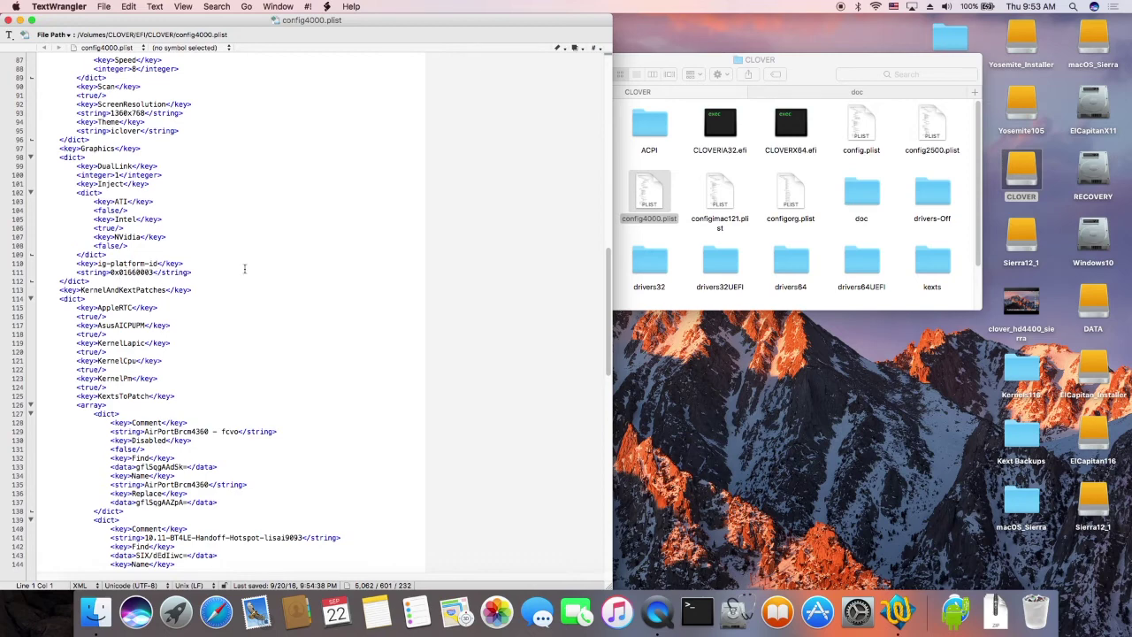
pyautogui.scroll(-4, 245, 269)
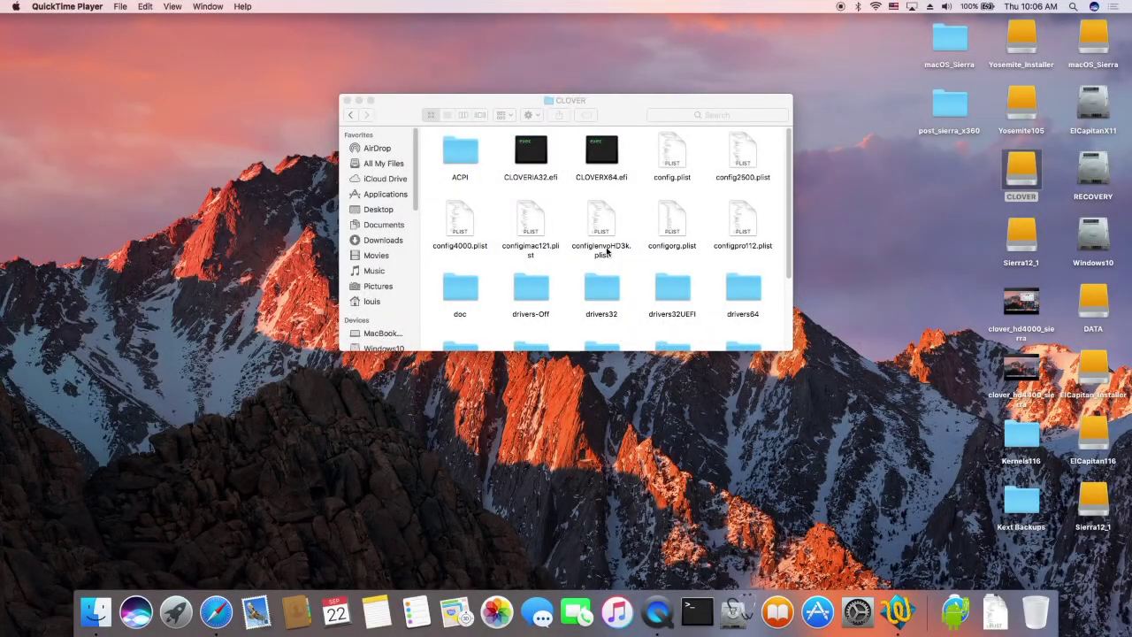
# Open configlenvoHD3k.plist from the CLOVER folder, remove slide=0 from its boot Arguments string and save the file.
pyautogui.doubleClick(607, 228)
pyautogui.scroll(-5, 202, 300)
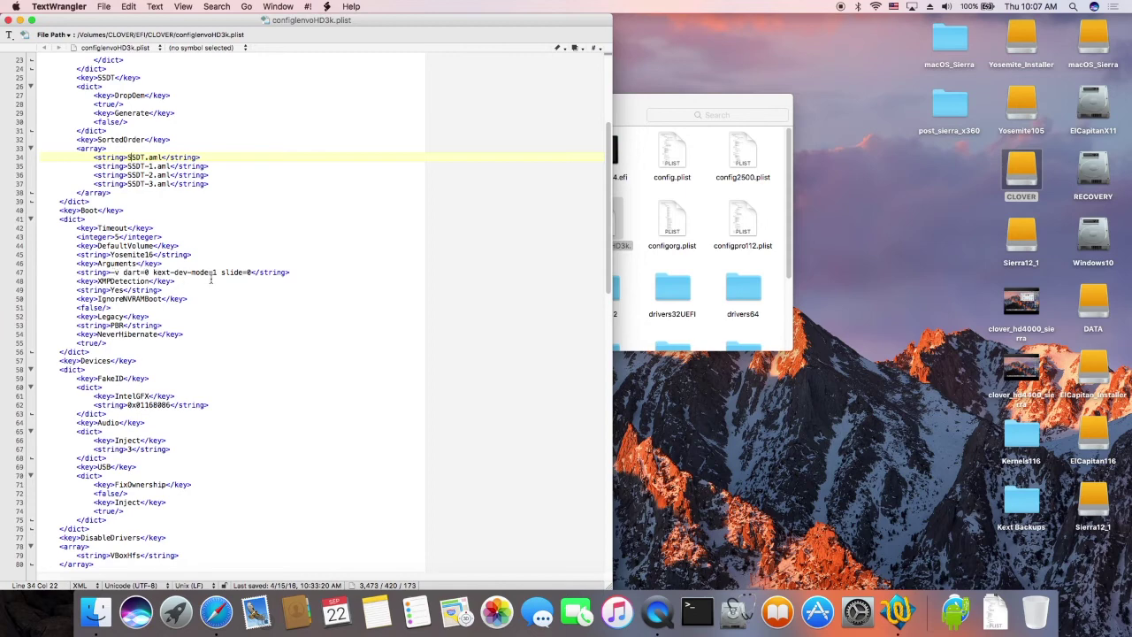
pyautogui.click(250, 273)
pyautogui.press('BackSpace')
pyautogui.press('BackSpace')
pyautogui.press('BackSpace')
pyautogui.press('BackSpace')
pyautogui.press('BackSpace')
pyautogui.press('BackSpace')
pyautogui.press('BackSpace')
pyautogui.press('BackSpace')
pyautogui.press('super+s')
# Examine the IntelGFX value under FakeID in the Devices section of configlenvoHD3k.plist.
pyautogui.scroll(-5, 117, 274)
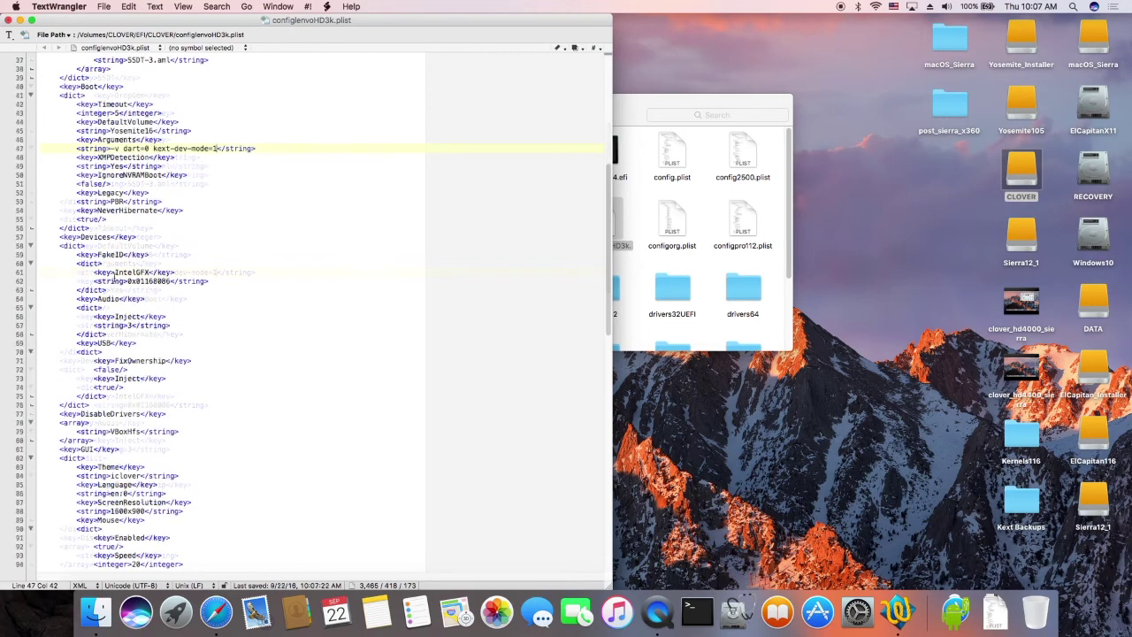
pyautogui.click(128, 281)
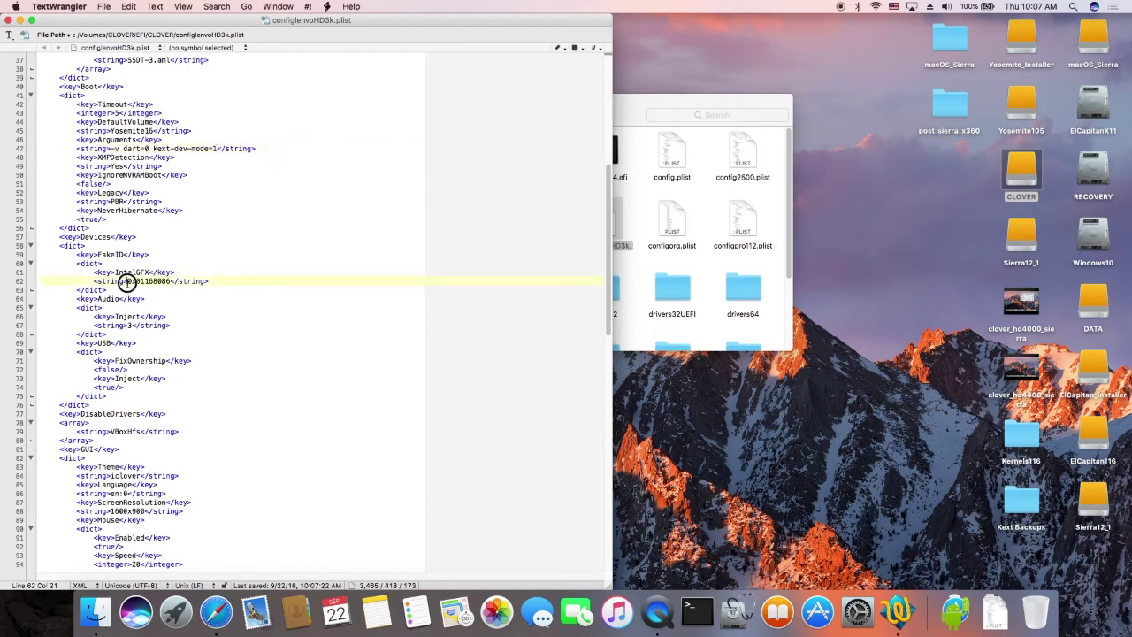
pyautogui.moveTo(127, 282); pyautogui.dragTo(171, 280)
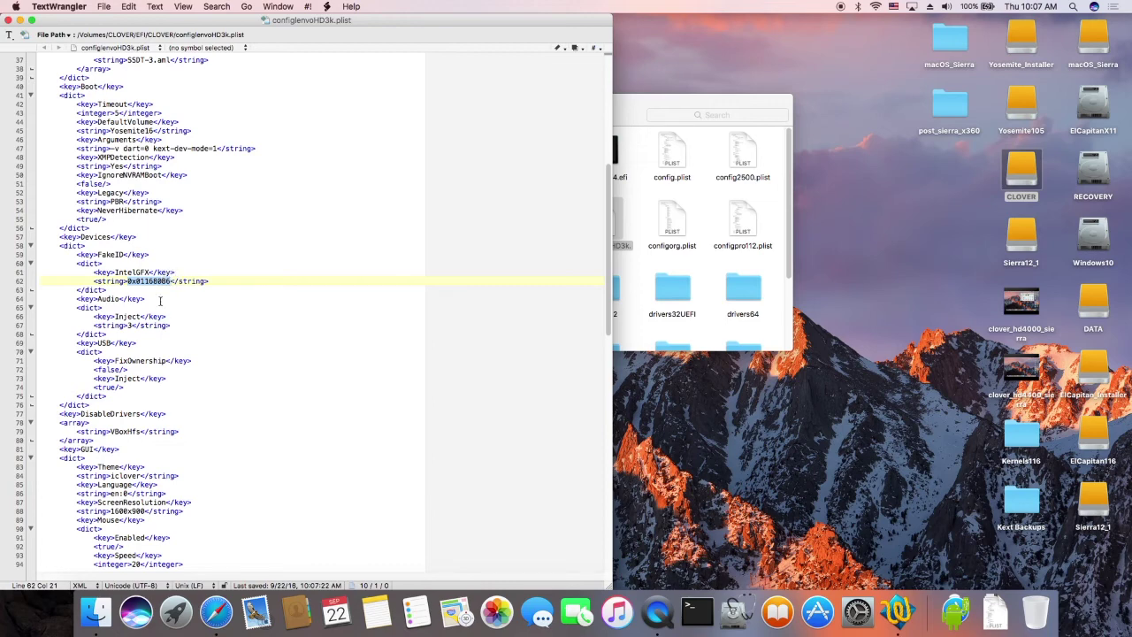
pyautogui.click(150, 281)
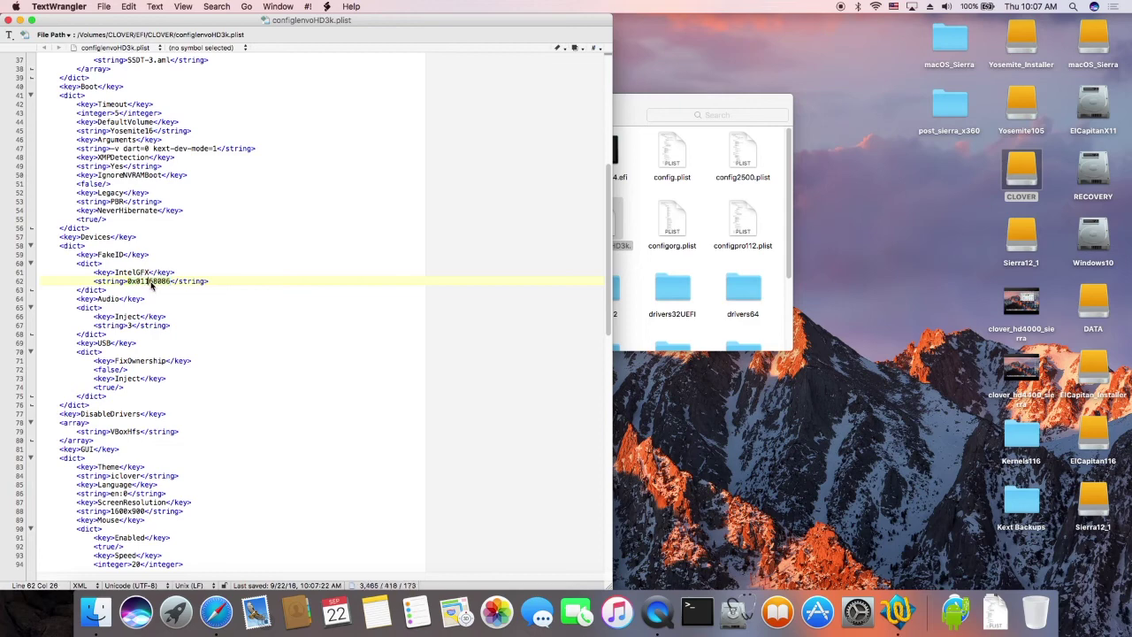
pyautogui.click(152, 281)
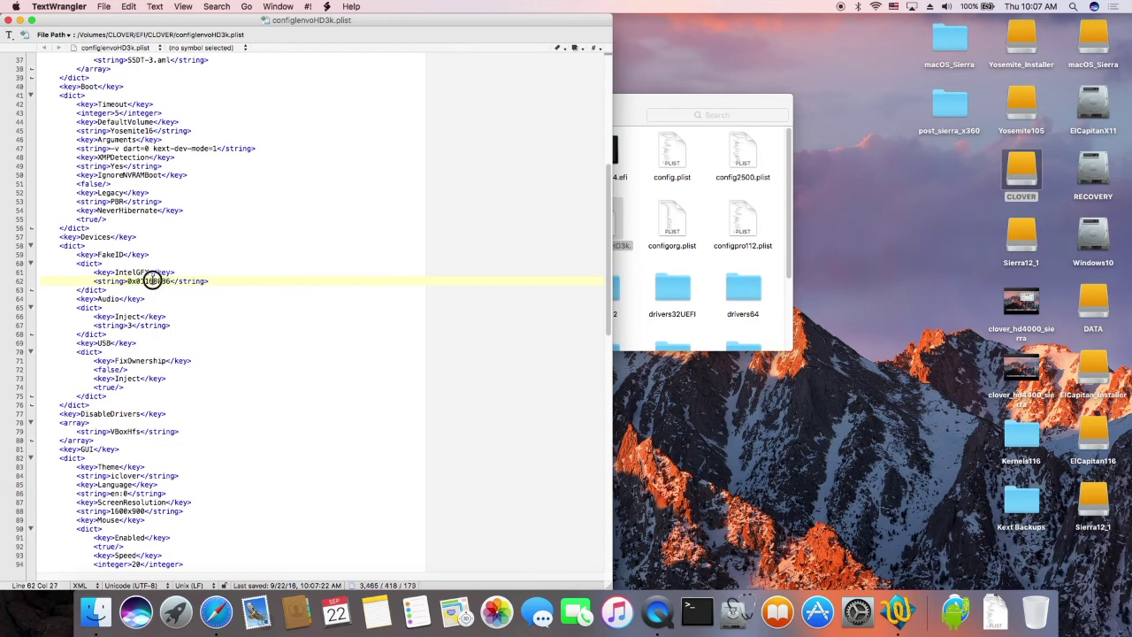